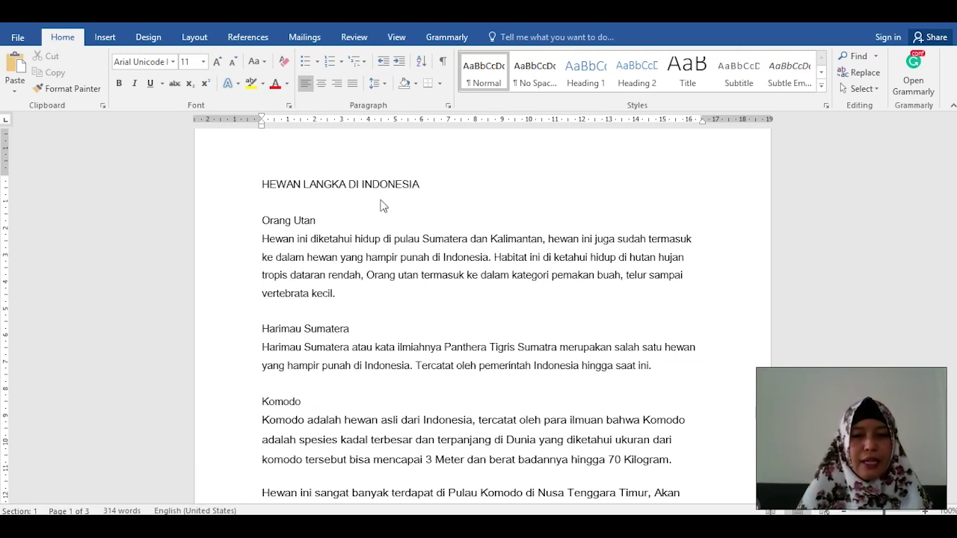
pyautogui.click(267, 183)
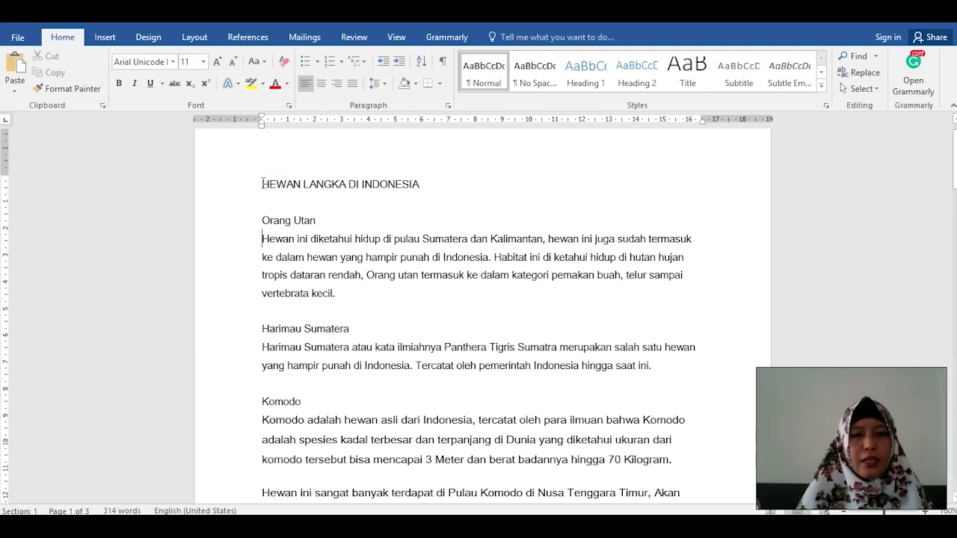
pyautogui.moveTo(264, 183); pyautogui.dragTo(473, 395)
pyautogui.click(501, 208)
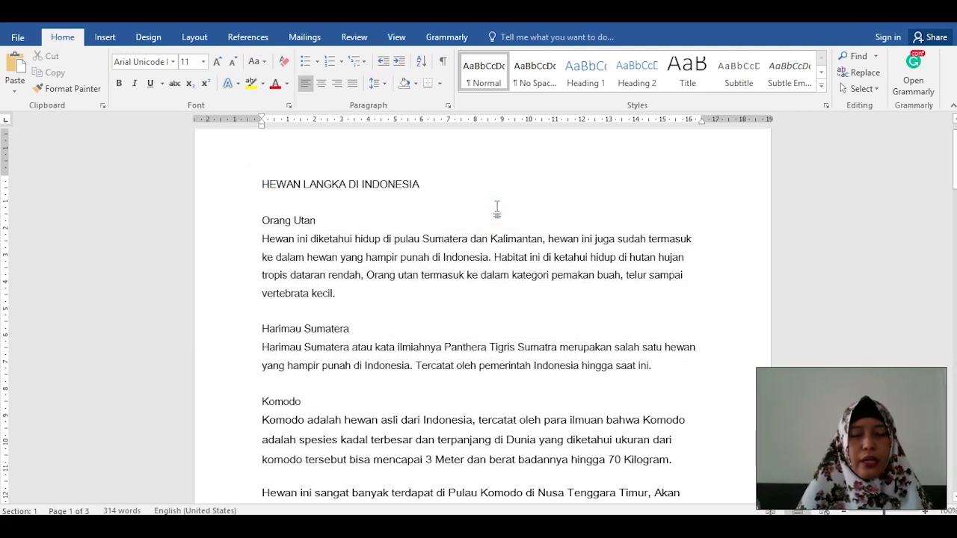
pyautogui.click(328, 223)
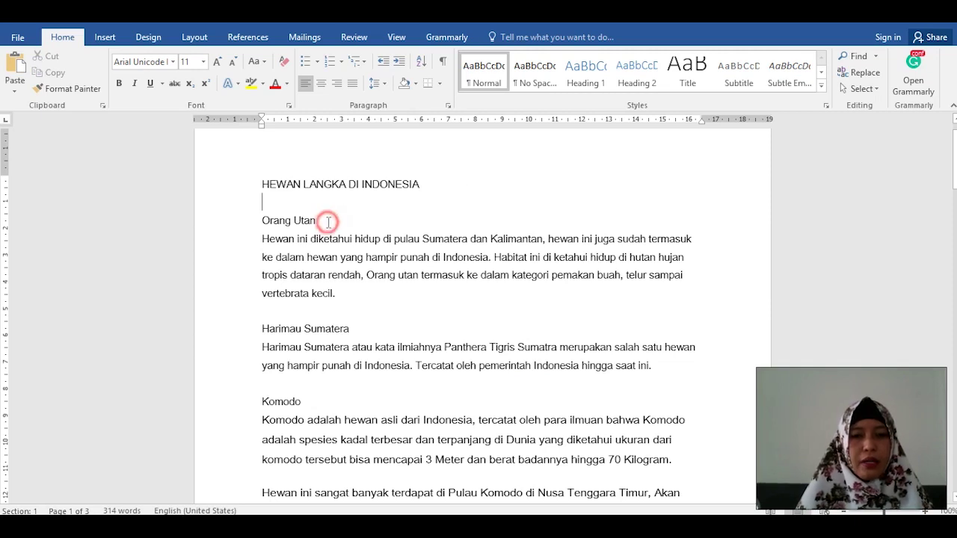
# Copy the body paragraph under the Orang Utan heading and paste it twice directly below the original
pyautogui.moveTo(263, 238); pyautogui.dragTo(345, 296)
pyautogui.hotkey('ctrl', 'c')
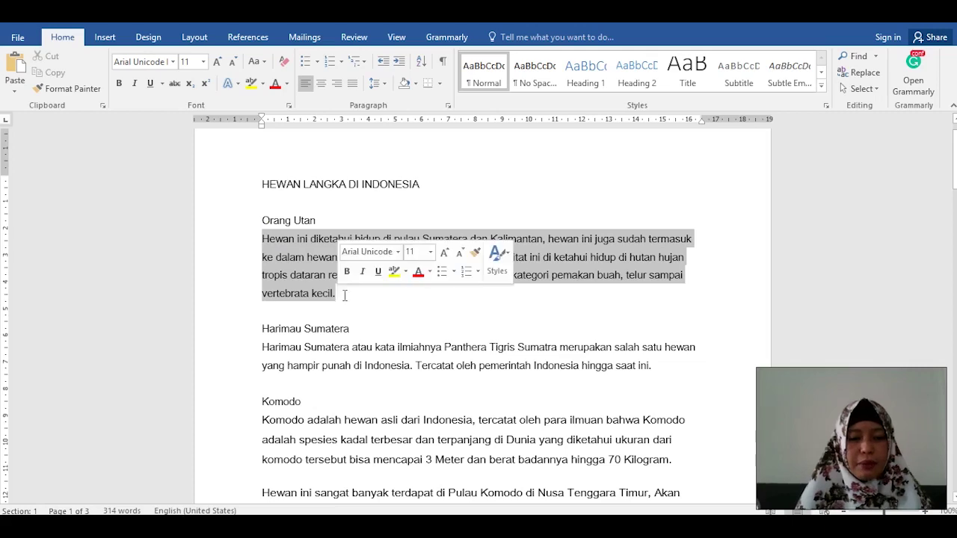
pyautogui.click(362, 298)
pyautogui.press('Return')
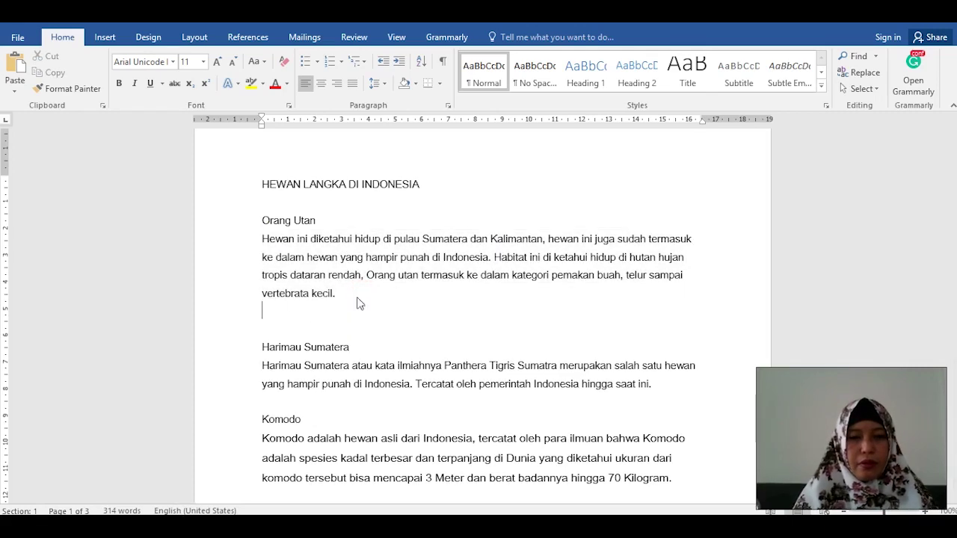
pyautogui.hotkey('ctrl', 'v')
pyautogui.hotkey('ctrl', 'v')
pyautogui.scroll(-1, 358, 285)
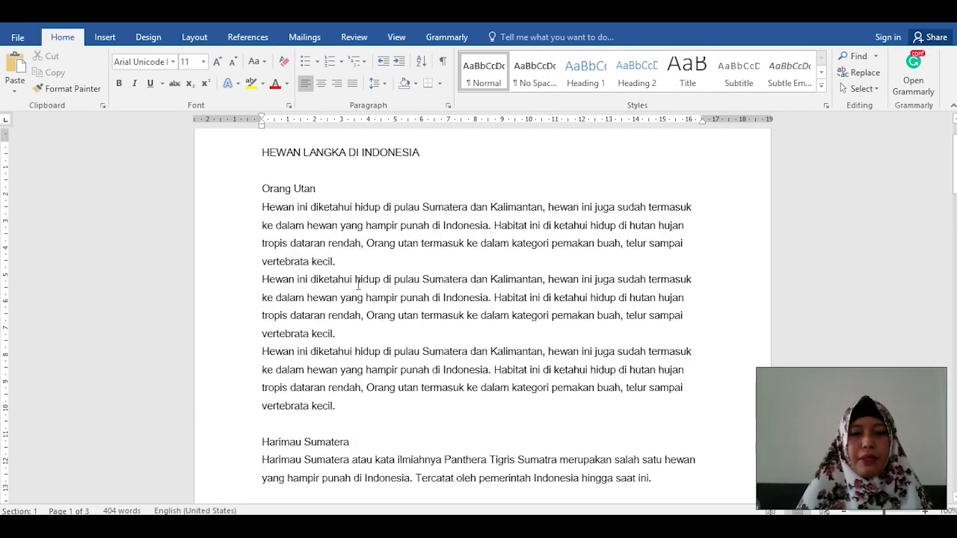
pyautogui.scroll(1, 362, 264)
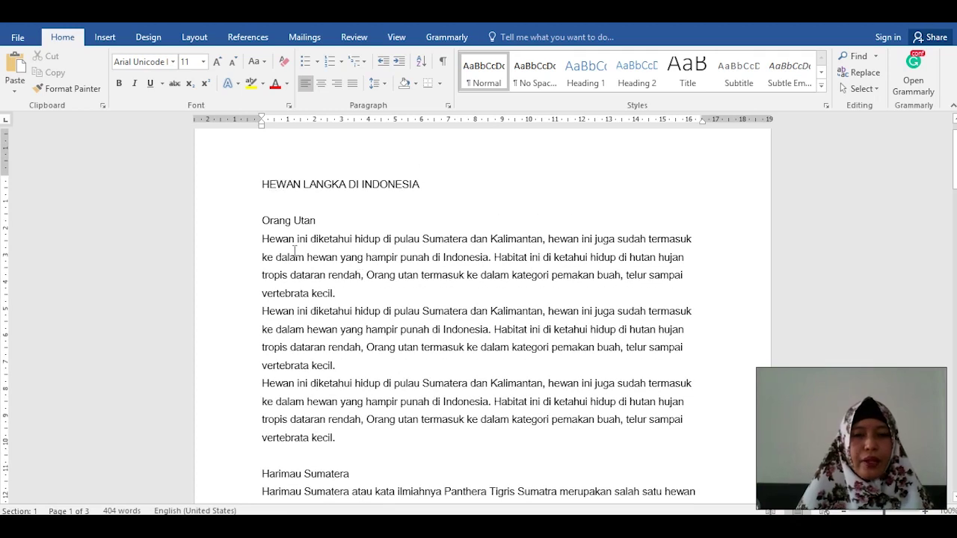
pyautogui.click(263, 240)
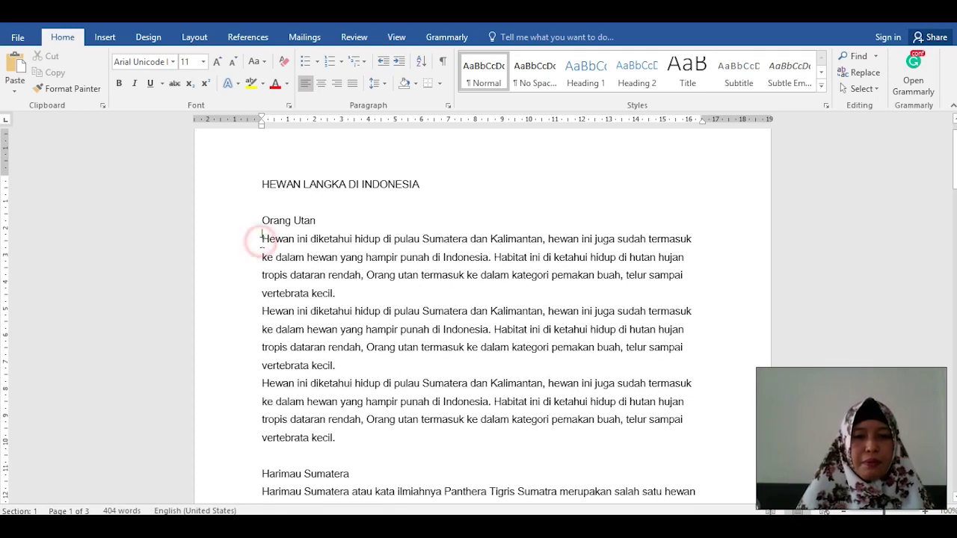
pyautogui.click(262, 314)
pyautogui.click(263, 384)
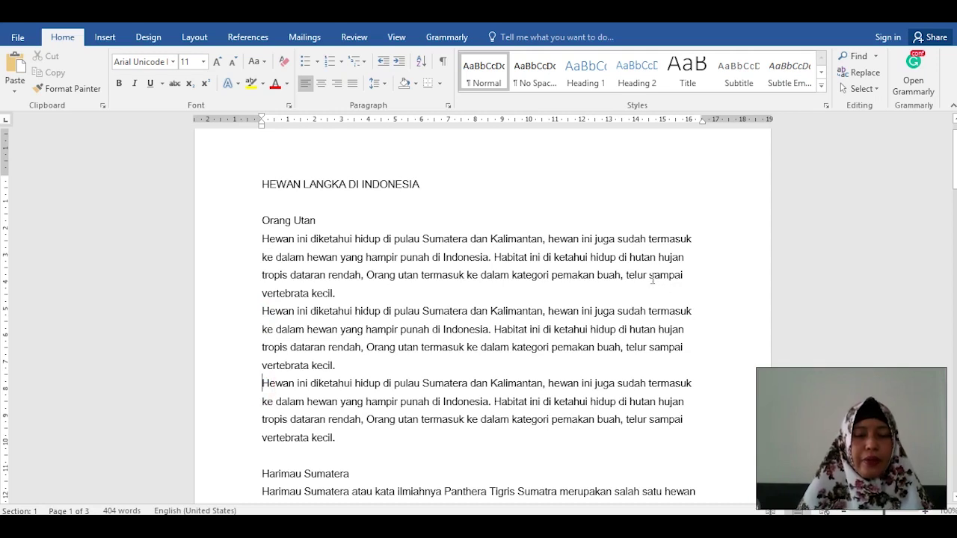
pyautogui.click(262, 239)
pyautogui.click(262, 240)
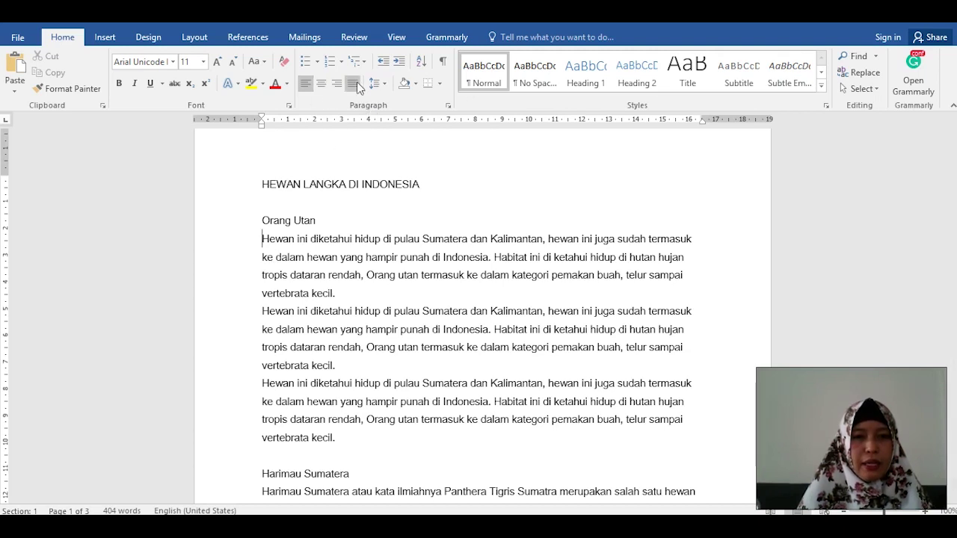
pyautogui.click(260, 239)
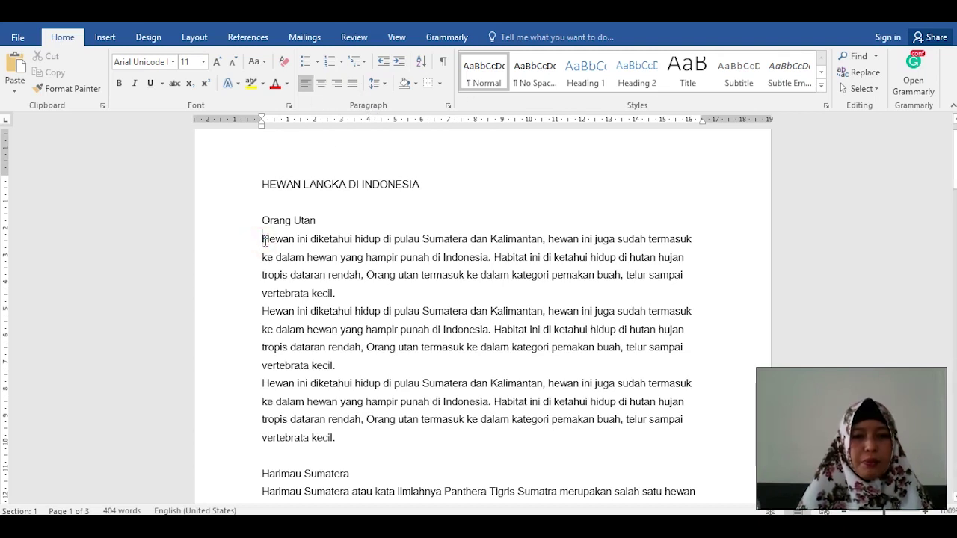
pyautogui.moveTo(260, 240); pyautogui.dragTo(346, 297)
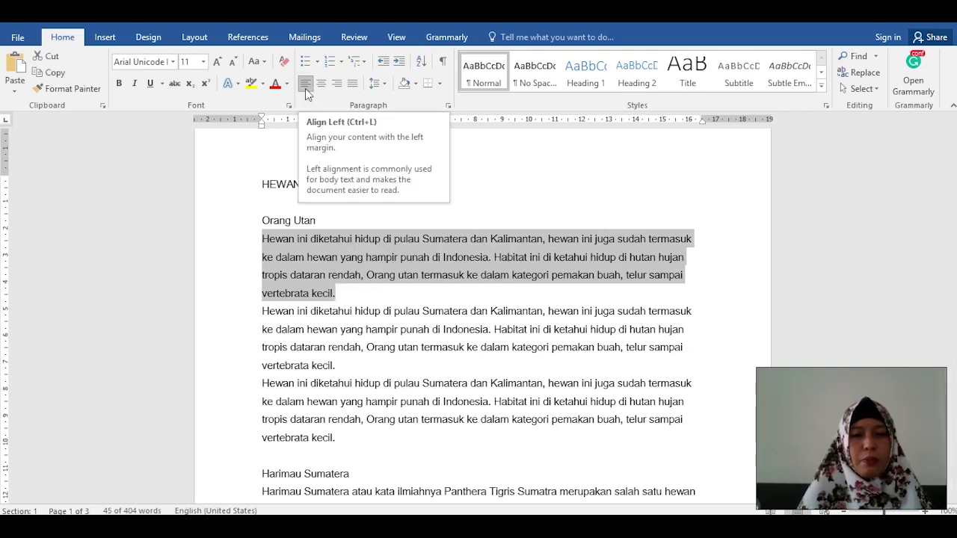
pyautogui.click(315, 221)
# Right-align the second of the three identical Orang Utan paragraphs
pyautogui.moveTo(262, 313); pyautogui.dragTo(340, 365)
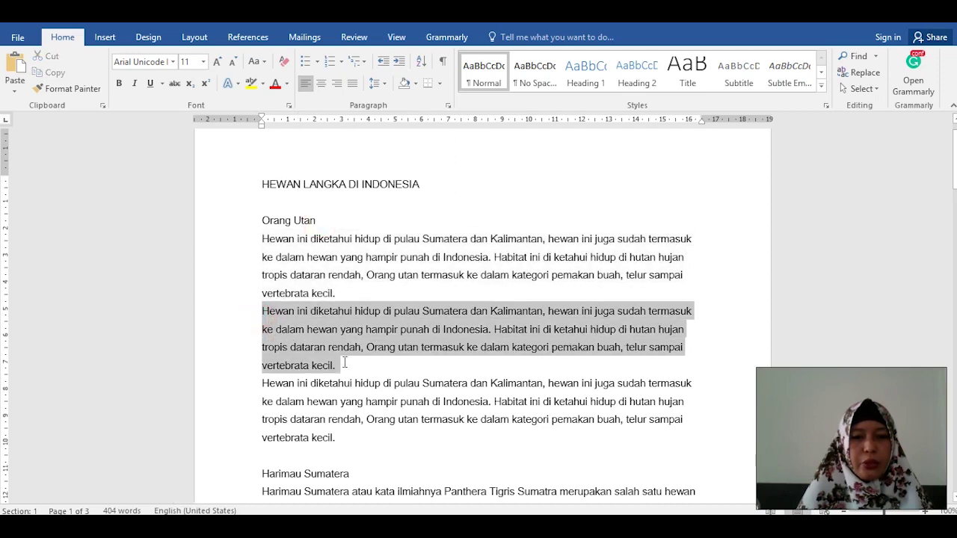
pyautogui.click(335, 87)
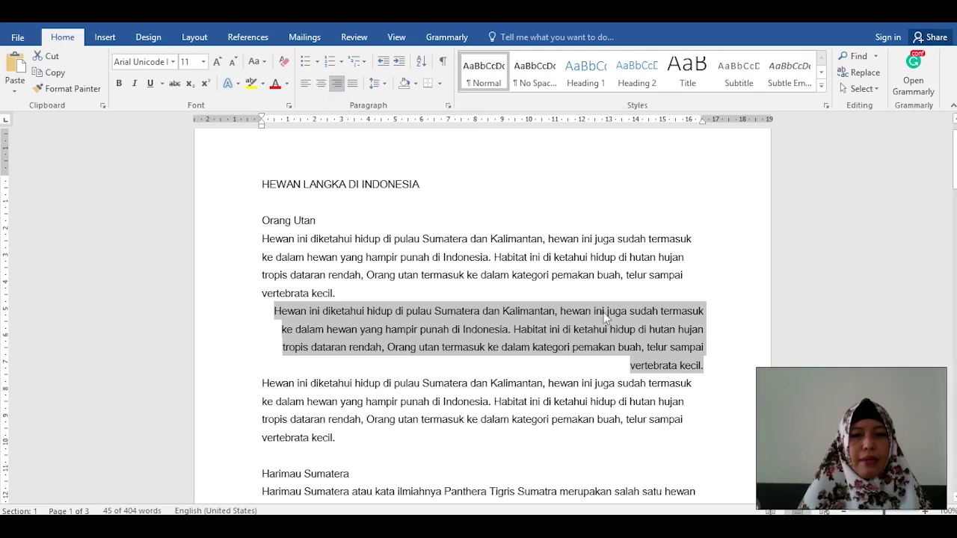
pyautogui.click(350, 373)
# Justify the third of the identical Orang Utan paragraphs so its lines meet both margins
pyautogui.moveTo(262, 385); pyautogui.dragTo(346, 441)
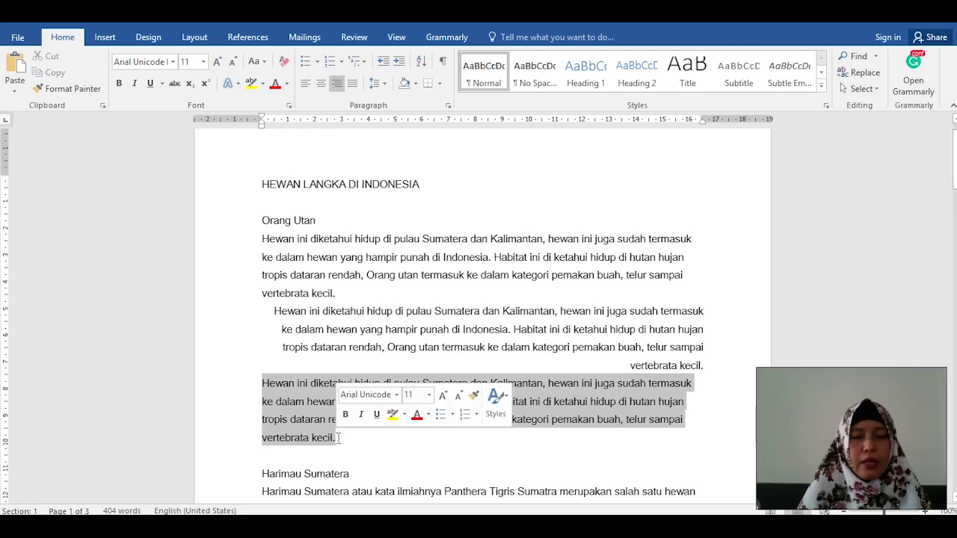
pyautogui.click(354, 84)
pyautogui.click(390, 440)
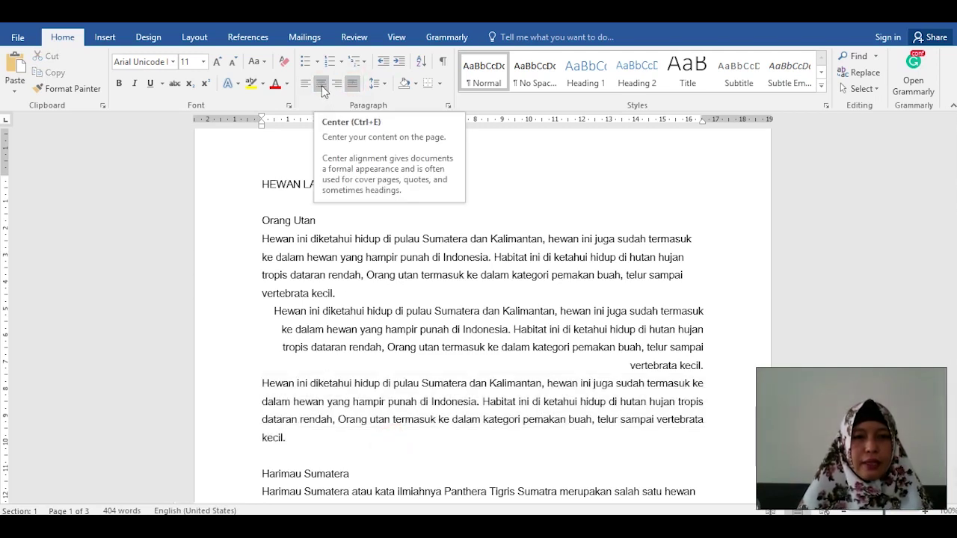
# Center the title HEWAN LANGKA DI INDONESIA on the page
pyautogui.click(259, 184)
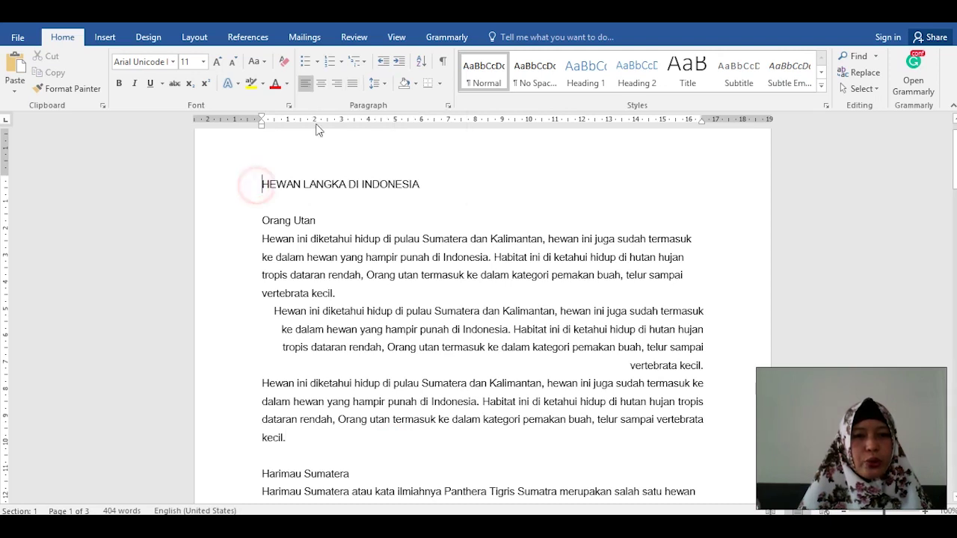
pyautogui.click(321, 84)
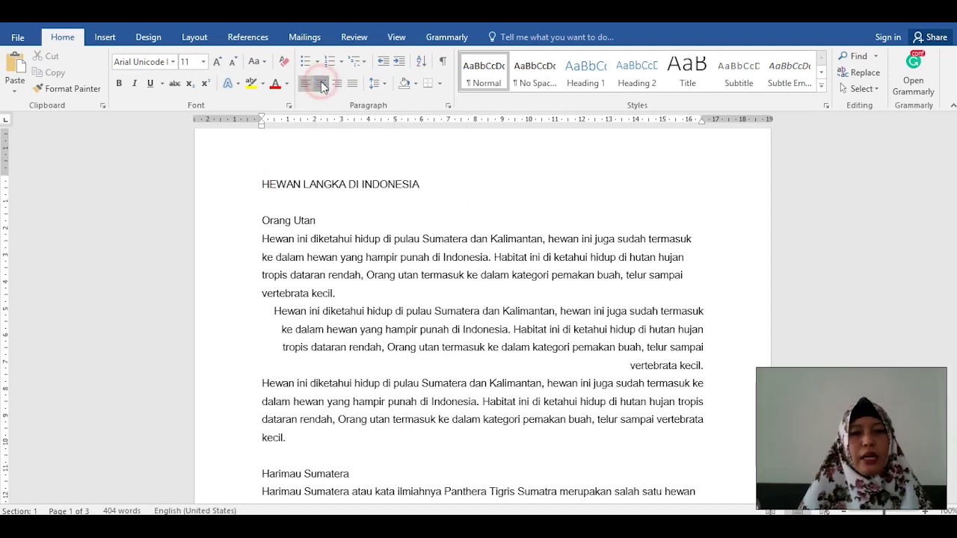
pyautogui.click(399, 294)
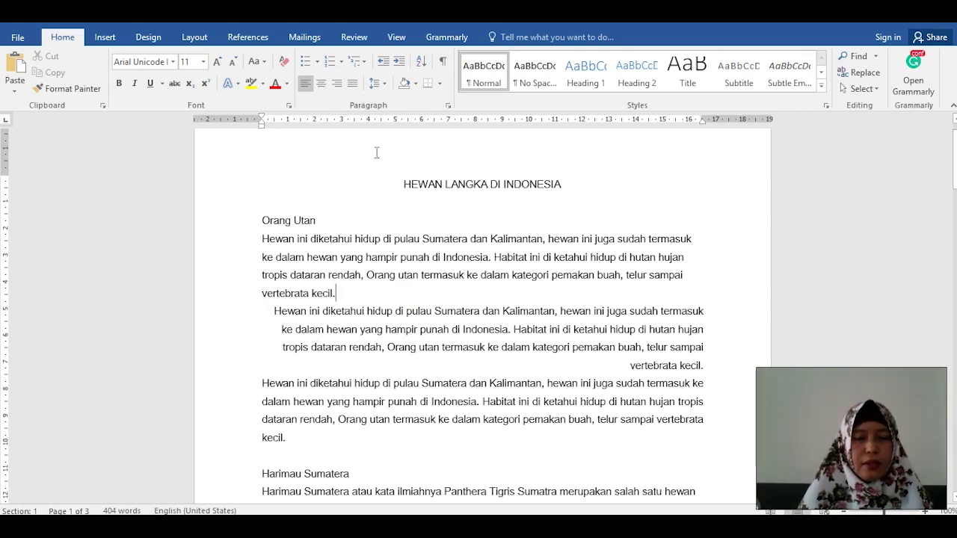
pyautogui.click(361, 219)
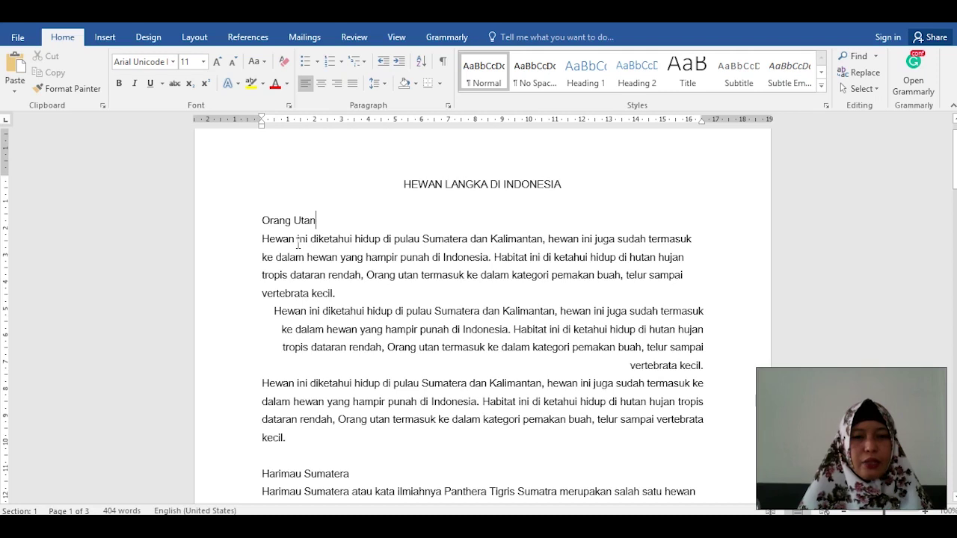
pyautogui.click(324, 241)
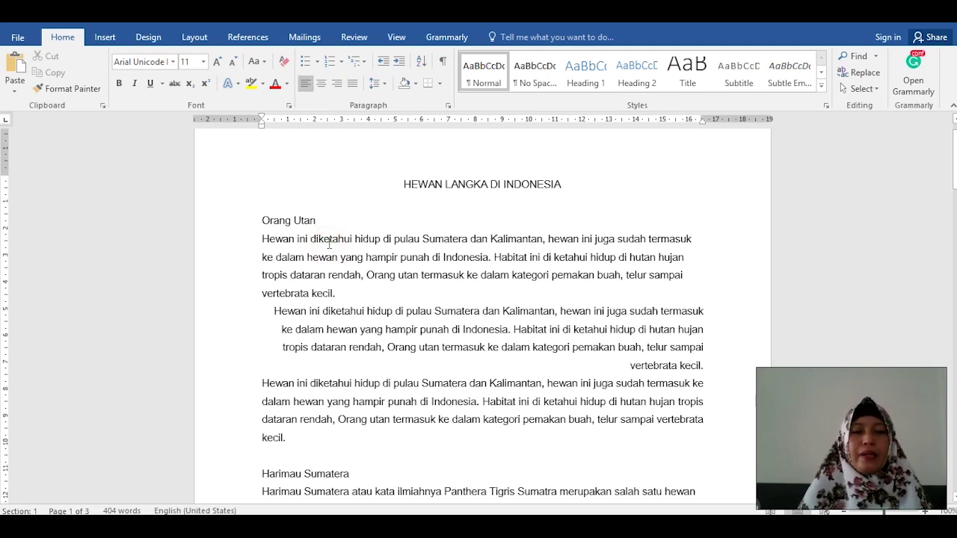
pyautogui.click(264, 238)
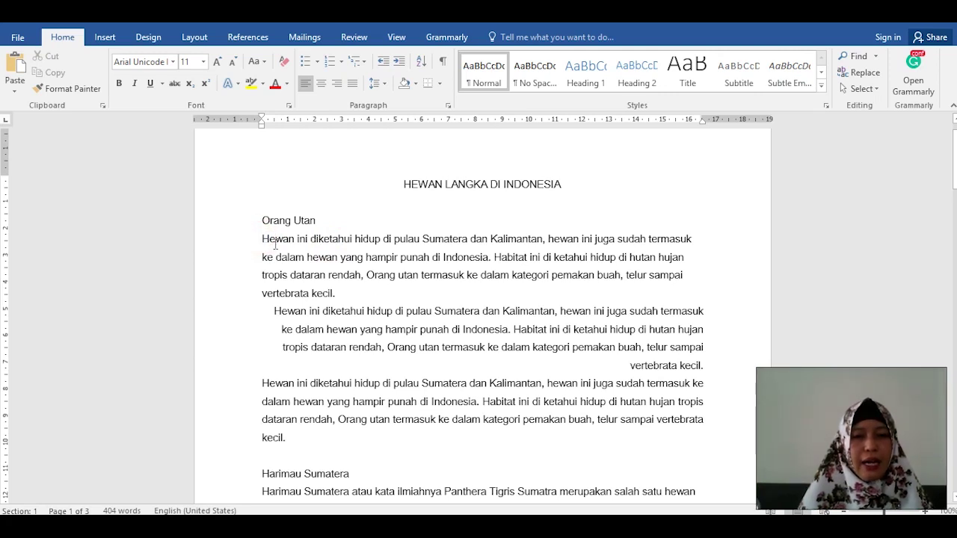
pyautogui.click(261, 239)
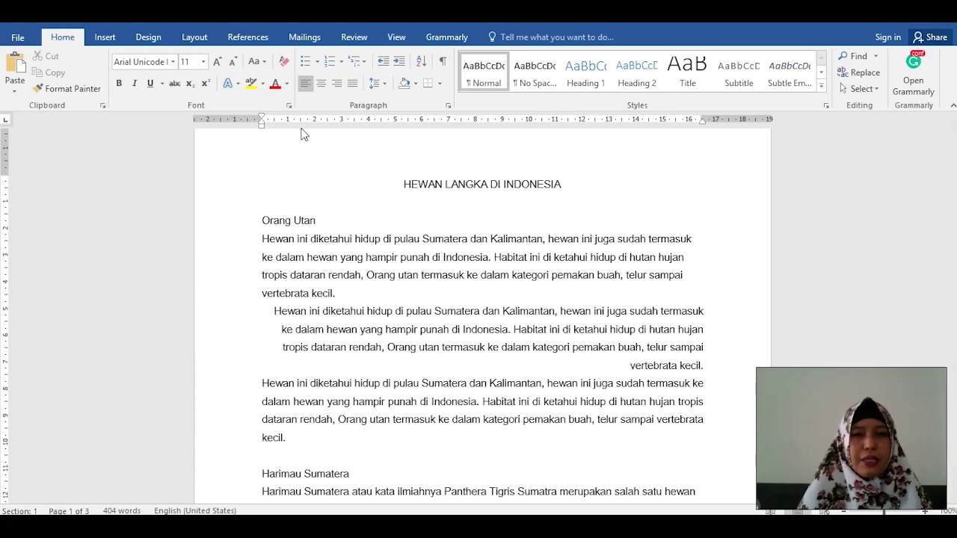
# Hide the ruler and show it again
pyautogui.click(396, 39)
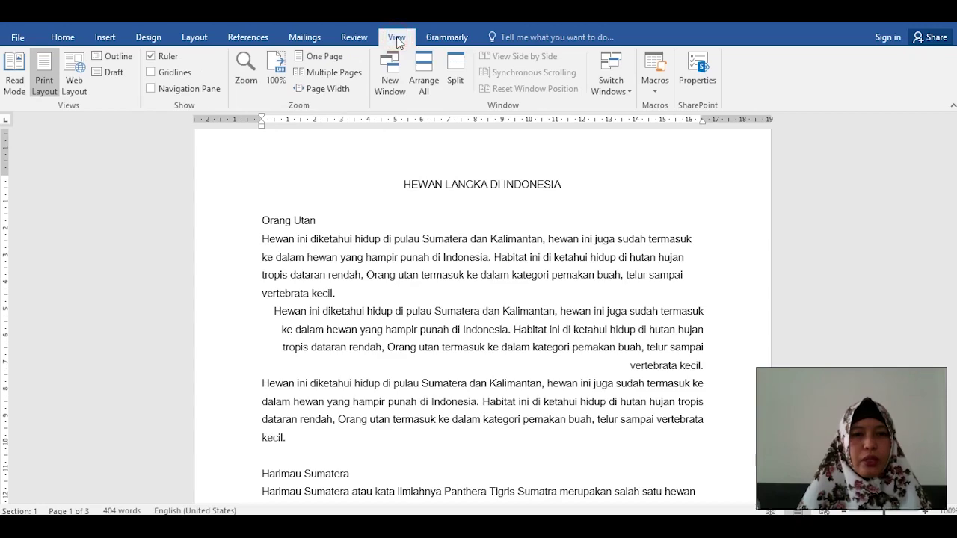
pyautogui.click(160, 58)
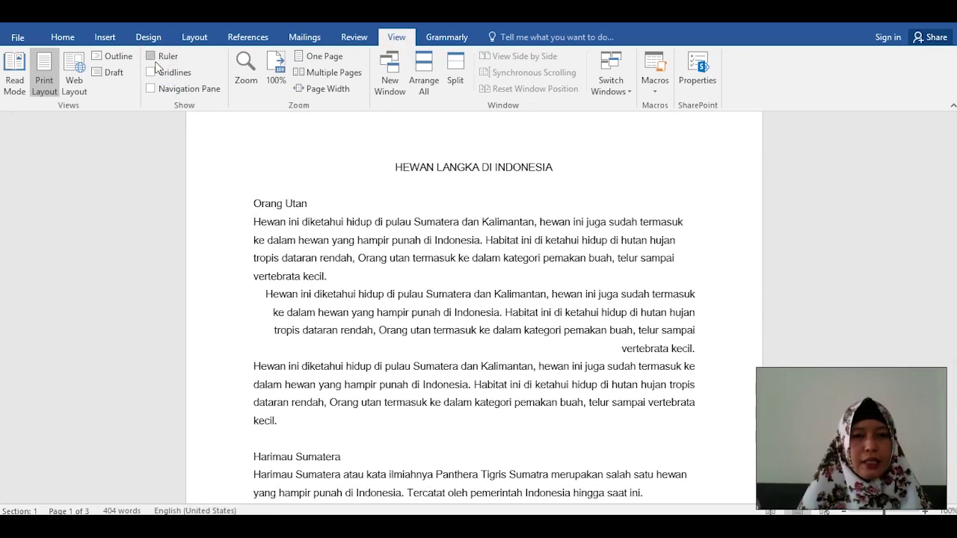
pyautogui.click(150, 57)
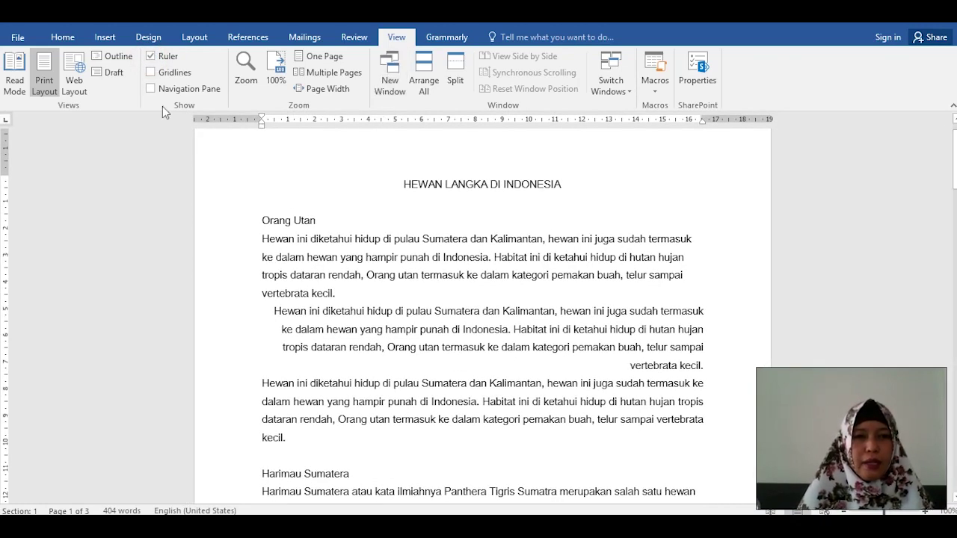
# Set the first-line indent of the first Orang Utan paragraph to the 2 mark on the ruler
pyautogui.click(62, 37)
pyautogui.click(263, 239)
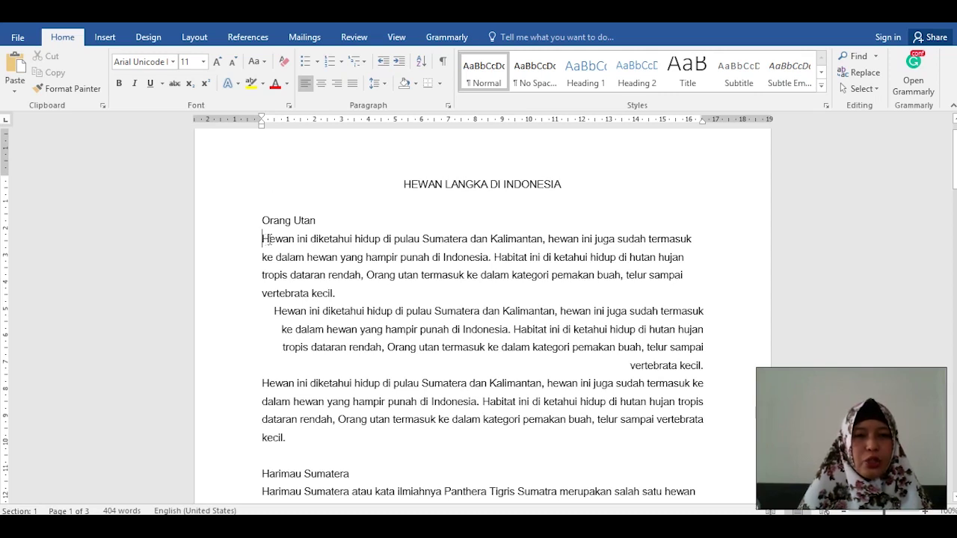
pyautogui.moveTo(262, 118); pyautogui.dragTo(317, 125)
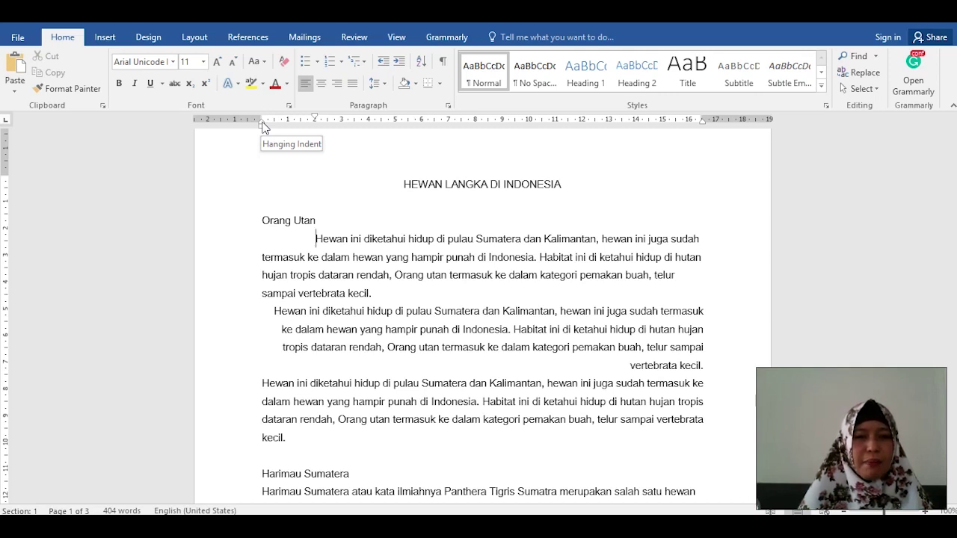
# Move the first Orang Utan paragraph's hanging indent to 1 on the ruler, and shift its left indent back to 0, bringing the first-line indent to 1
pyautogui.click(261, 257)
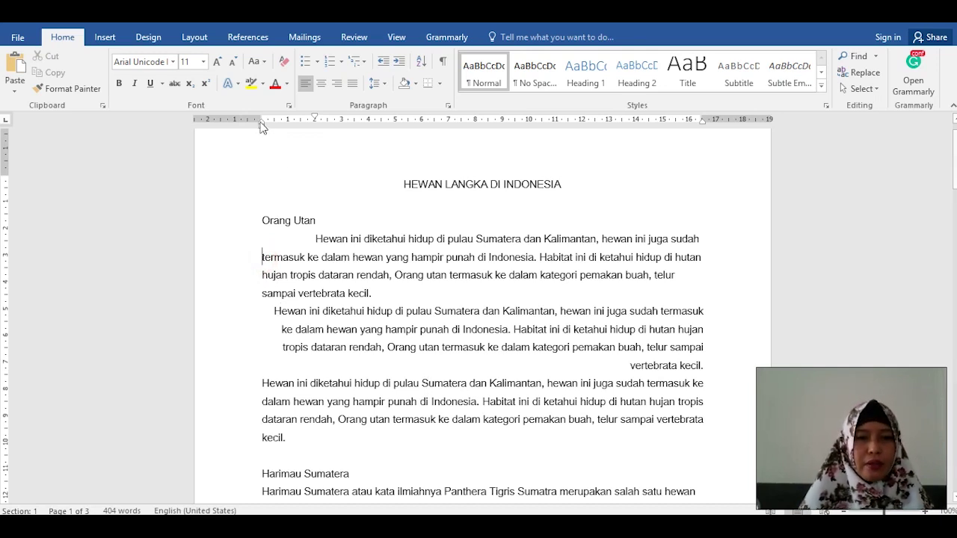
pyautogui.moveTo(262, 123); pyautogui.dragTo(289, 125)
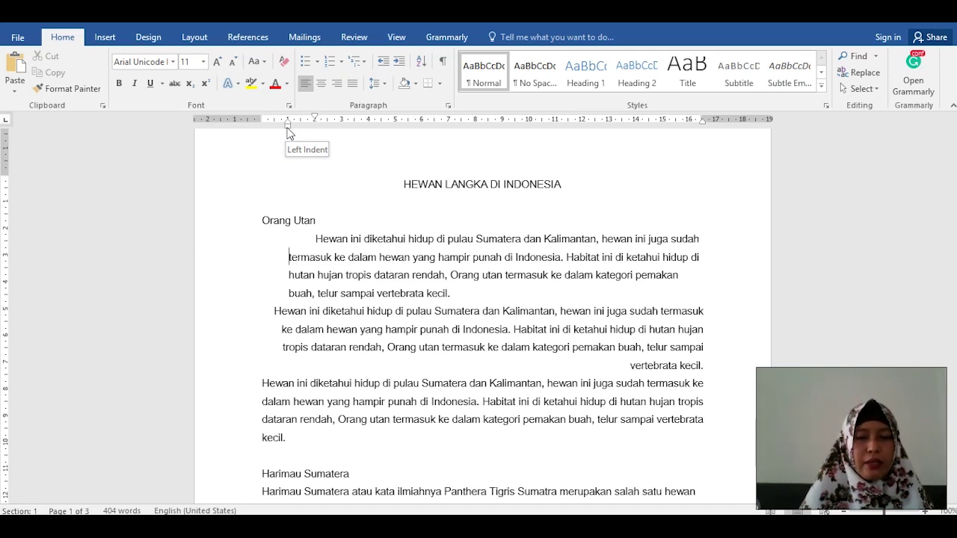
pyautogui.moveTo(290, 133); pyautogui.dragTo(261, 136)
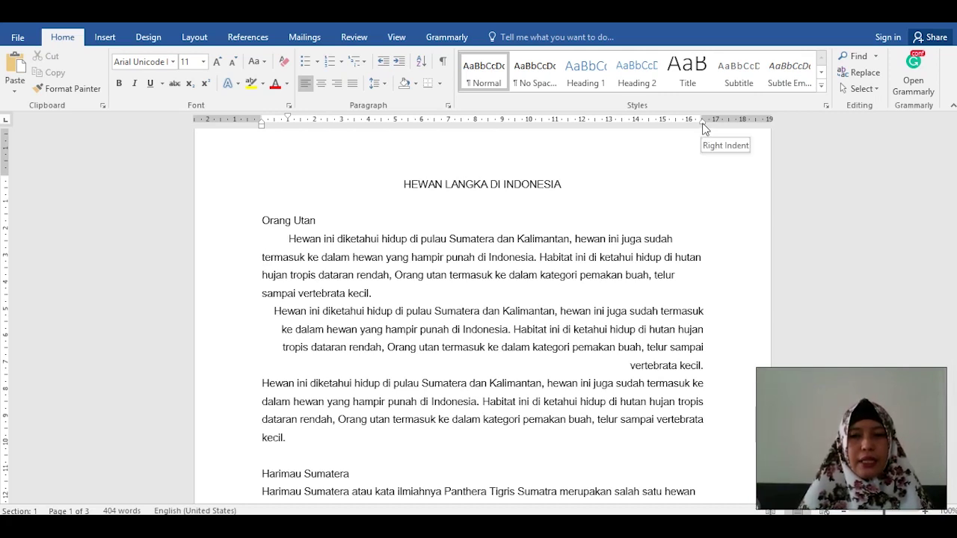
# Try the first Orang Utan paragraph's right indent at 13 on the ruler, and move it back out to just past 16
pyautogui.moveTo(703, 124)
pyautogui.mouseDown()
pyautogui.moveTo(607, 145)
pyautogui.moveTo(613, 134)
pyautogui.mouseUp()
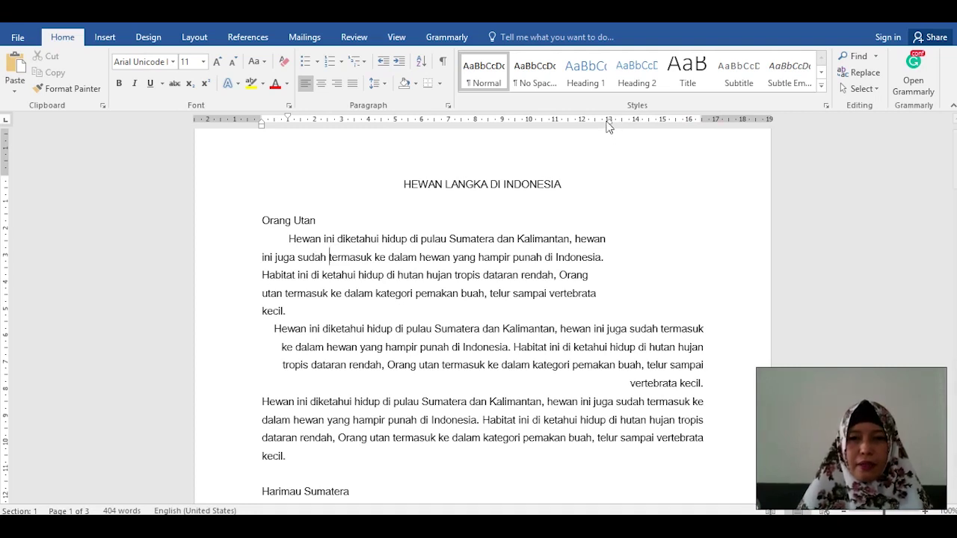
pyautogui.moveTo(609, 123); pyautogui.dragTo(696, 120)
pyautogui.scroll(-1, 469, 277)
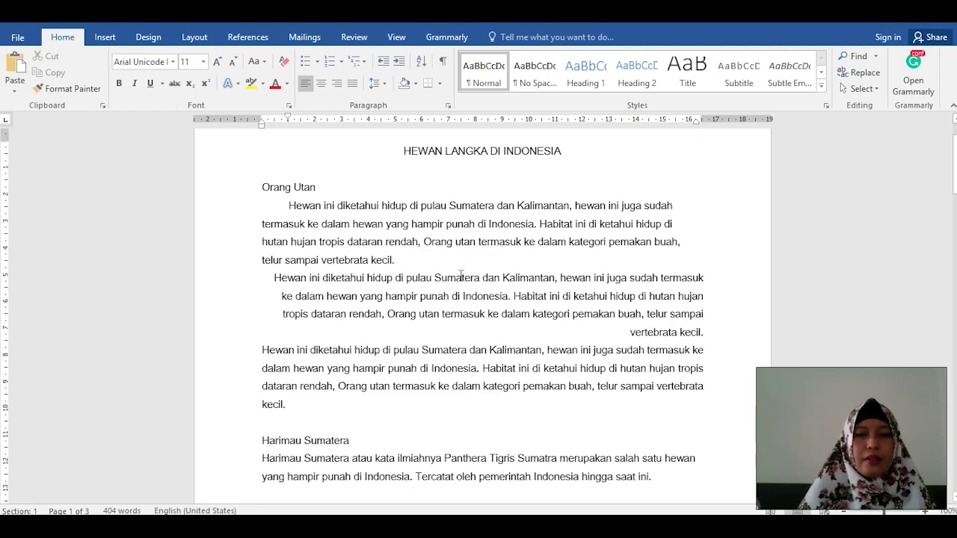
pyautogui.click(280, 212)
pyautogui.click(433, 258)
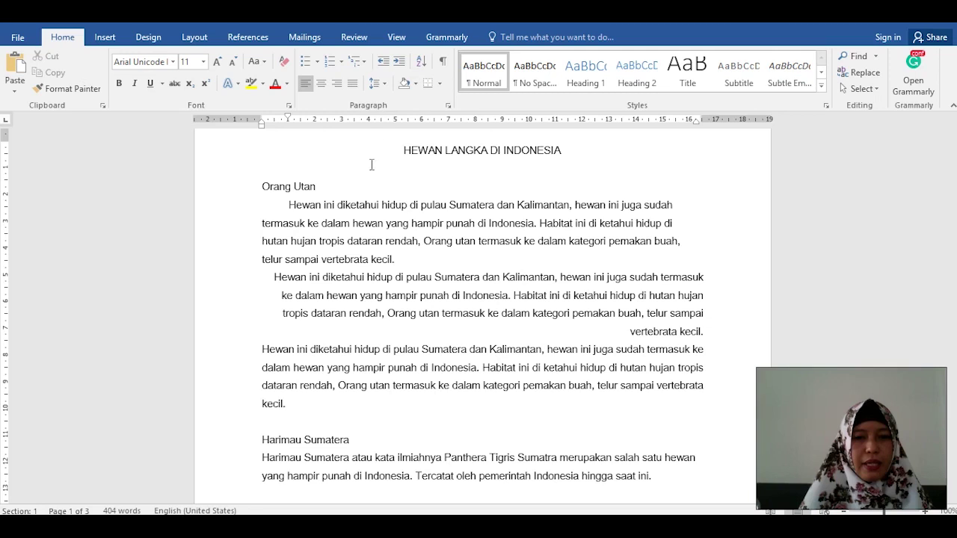
pyautogui.click(288, 205)
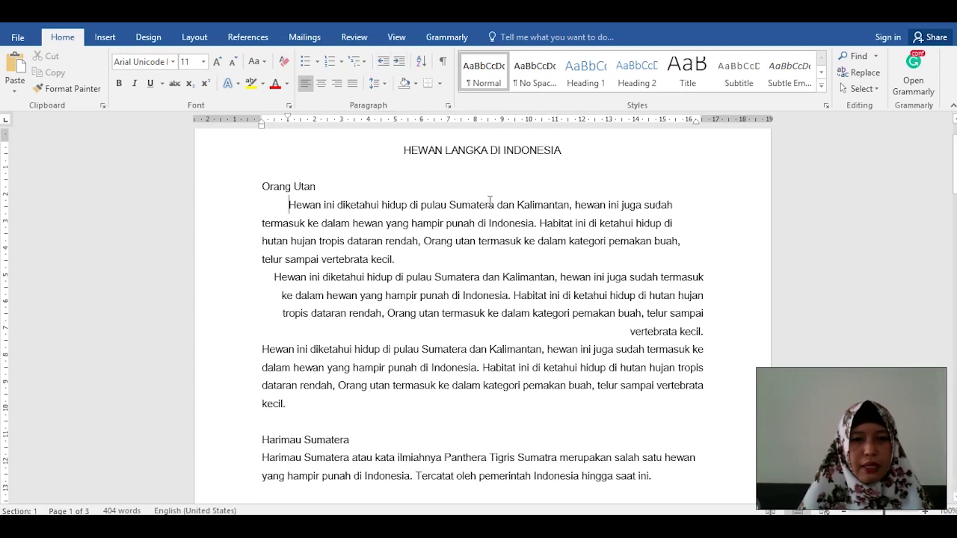
# Increase the first Orang Utan paragraph's indent by one level, and decrease it back again
pyautogui.click(403, 65)
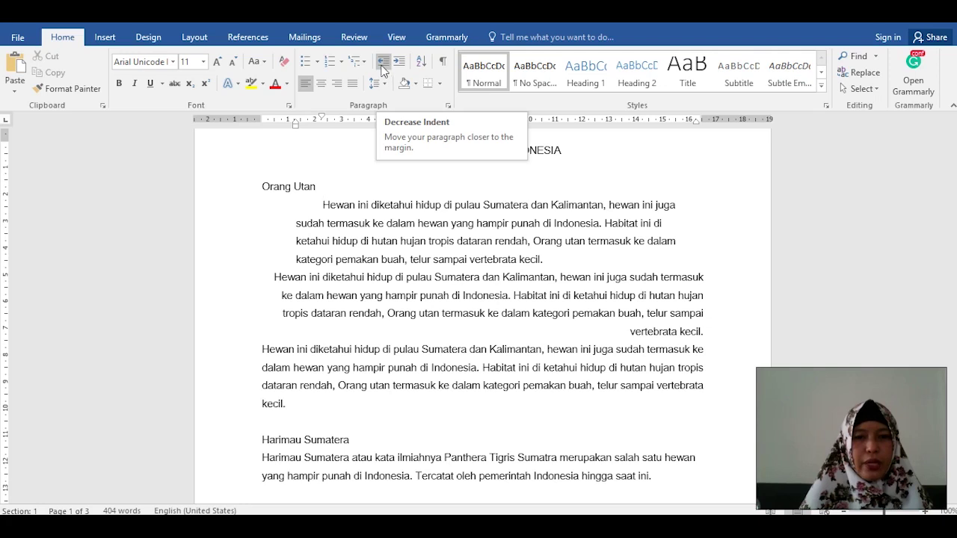
pyautogui.click(383, 66)
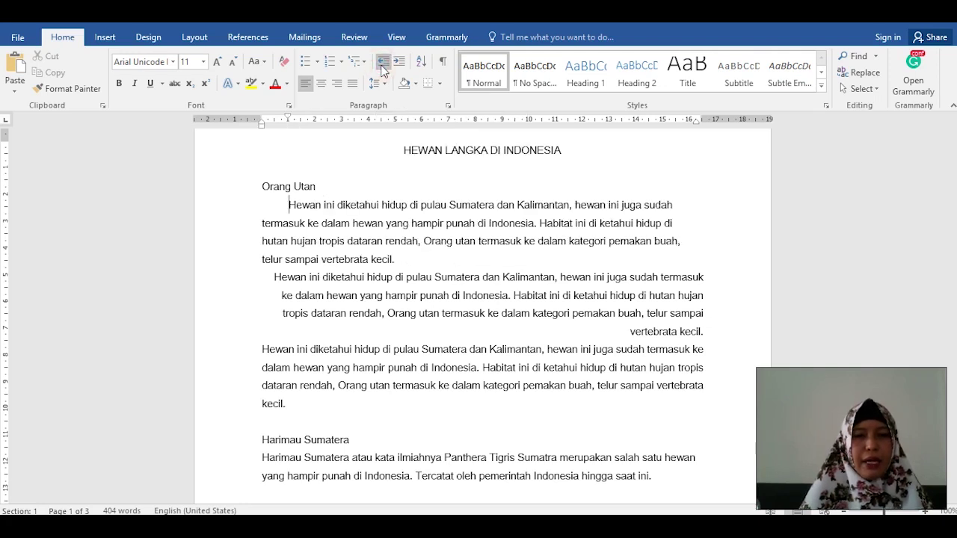
pyautogui.click(437, 265)
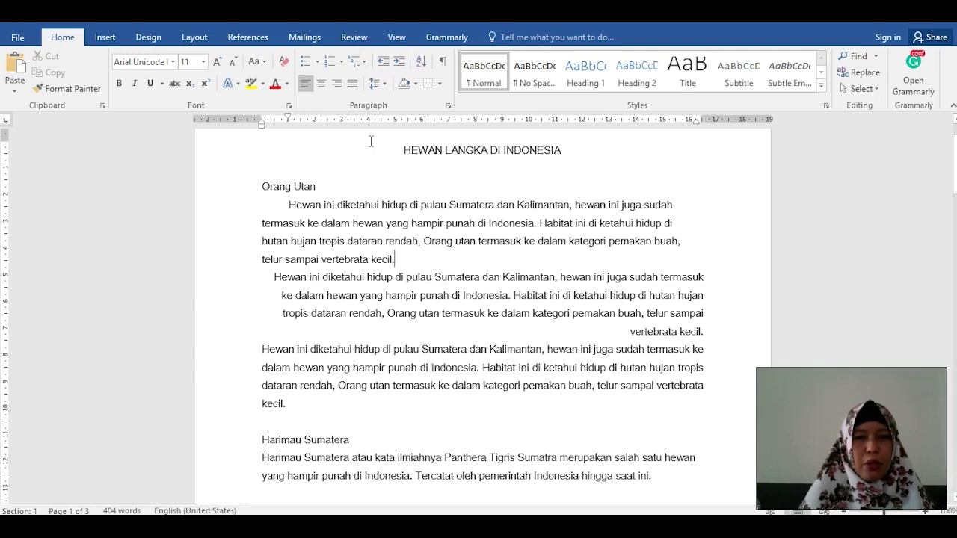
# Look through the line spacing options with the Orang Utan heading active, previewing 1,5 spacing without applying it
pyautogui.click(347, 186)
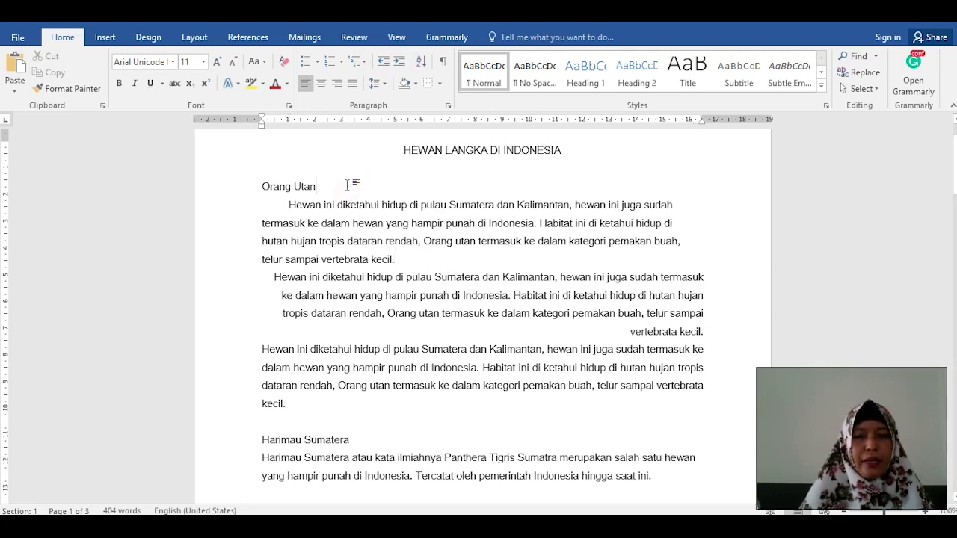
pyautogui.click(348, 185)
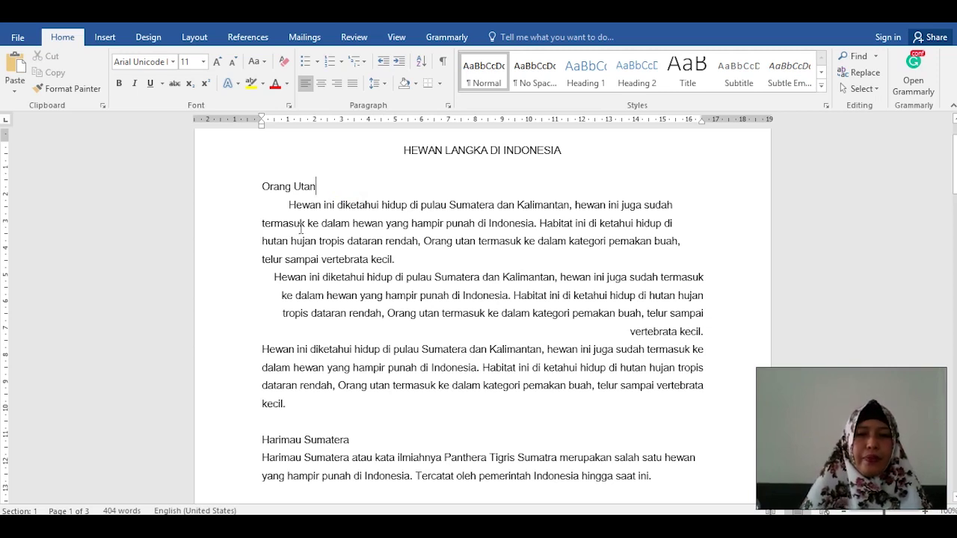
pyautogui.click(386, 85)
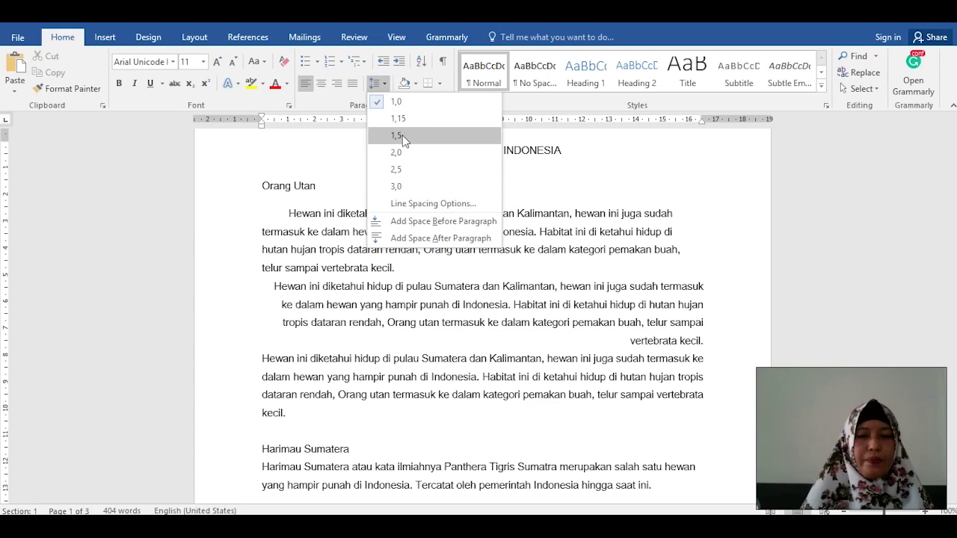
pyautogui.click(309, 227)
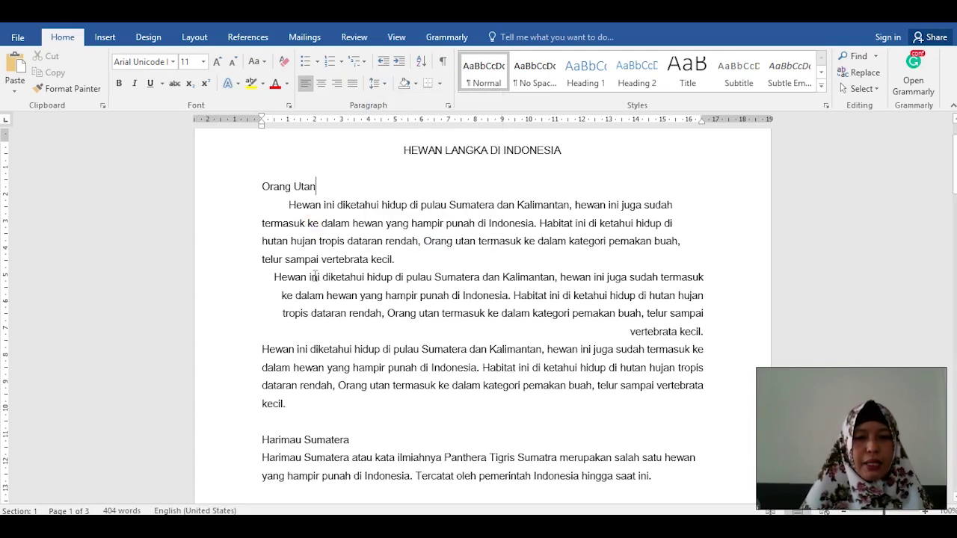
# Left-align the second Orang Utan paragraph and set its line spacing to 1,5
pyautogui.moveTo(274, 278); pyautogui.dragTo(704, 331)
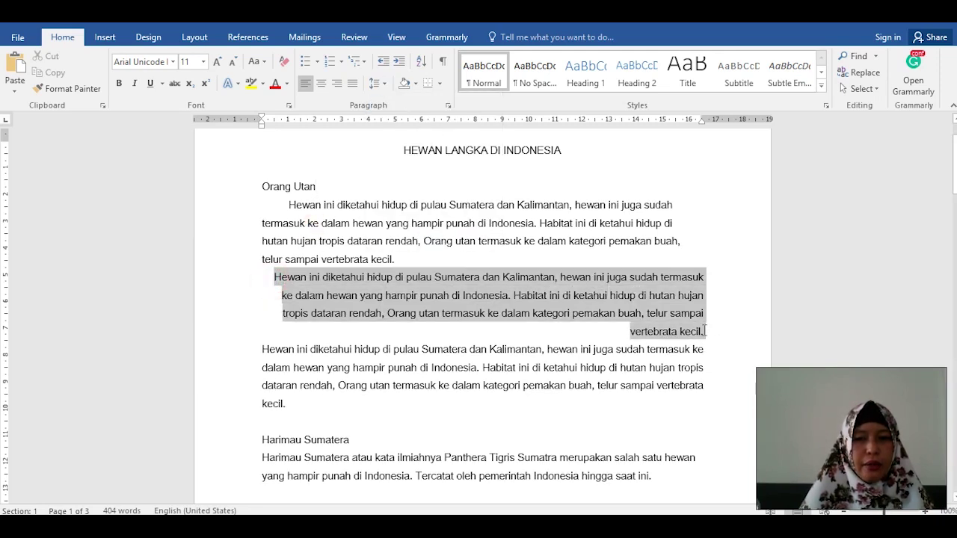
pyautogui.click(305, 83)
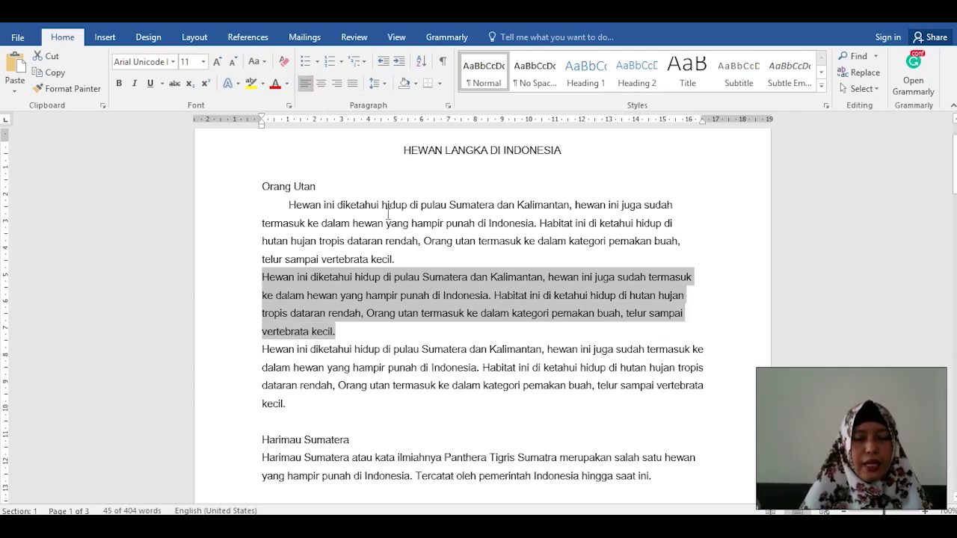
pyautogui.click(374, 83)
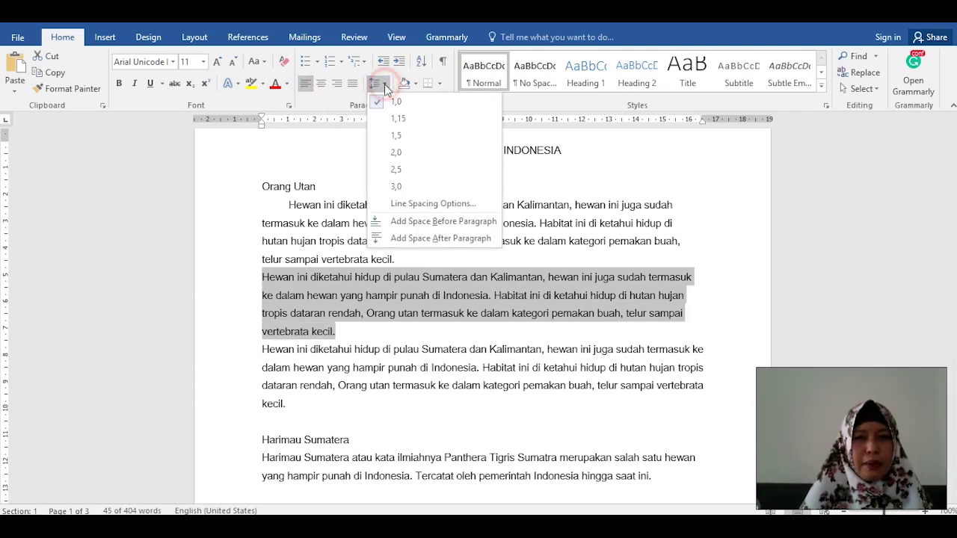
pyautogui.click(398, 135)
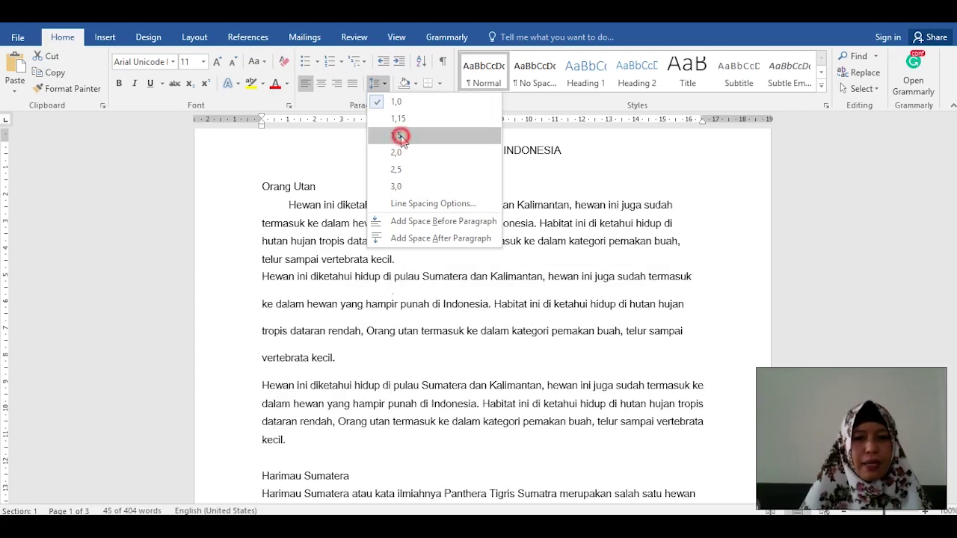
pyautogui.click(385, 370)
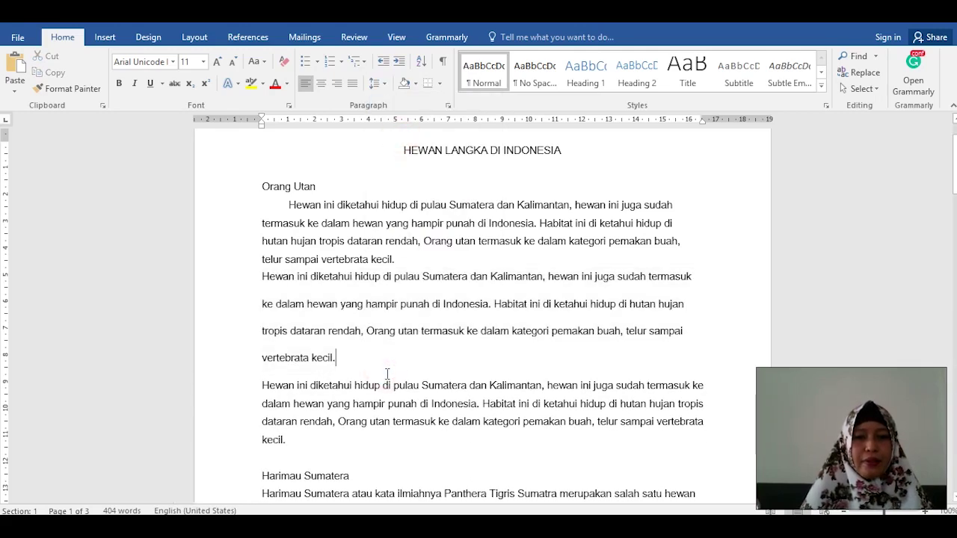
pyautogui.scroll(-1, 385, 367)
pyautogui.click(264, 245)
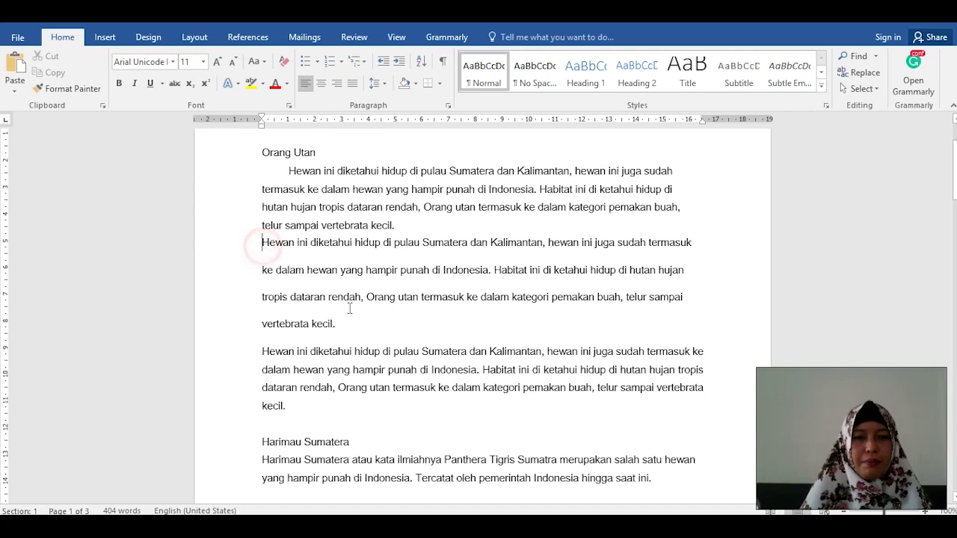
pyautogui.moveTo(335, 323); pyautogui.dragTo(262, 243)
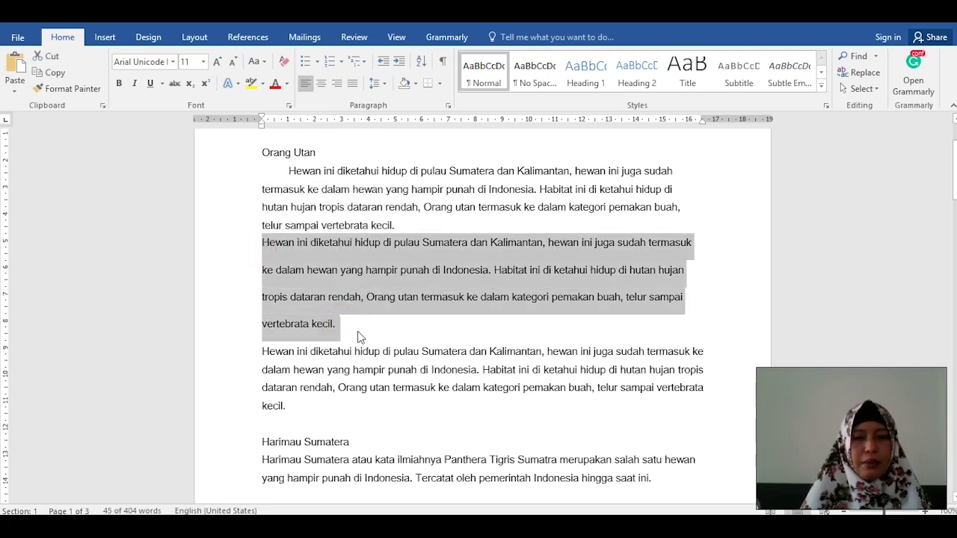
pyautogui.moveTo(291, 177); pyautogui.dragTo(337, 326)
pyautogui.click(317, 252)
pyautogui.click(258, 243)
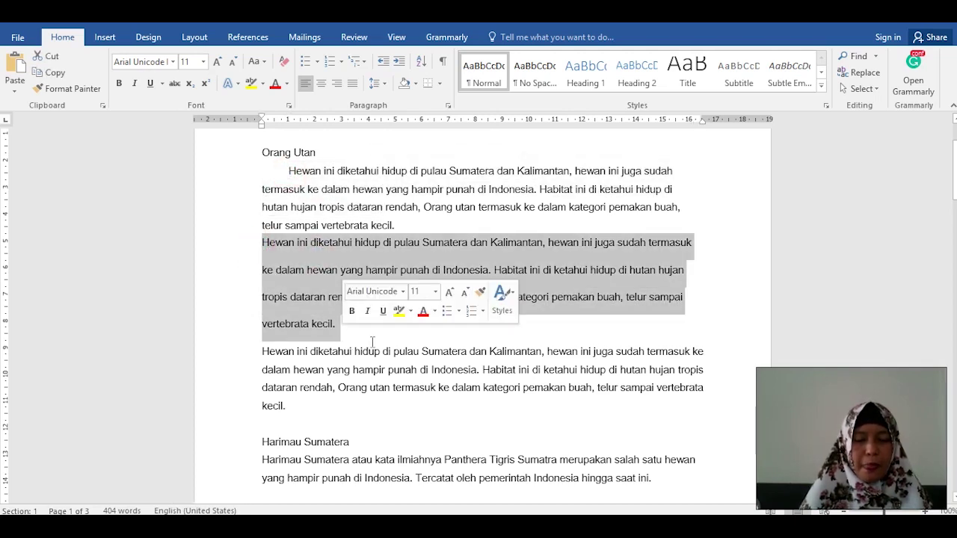
pyautogui.click(362, 340)
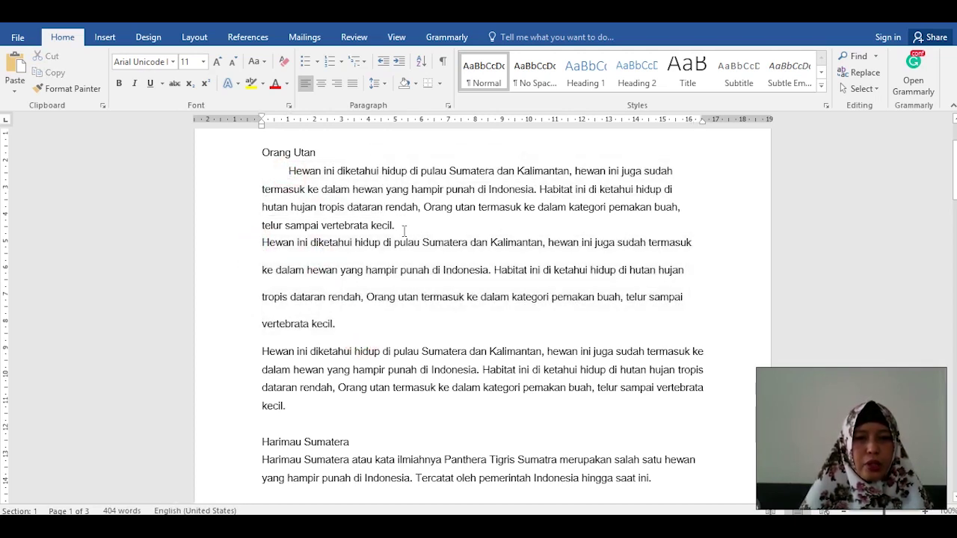
pyautogui.click(379, 83)
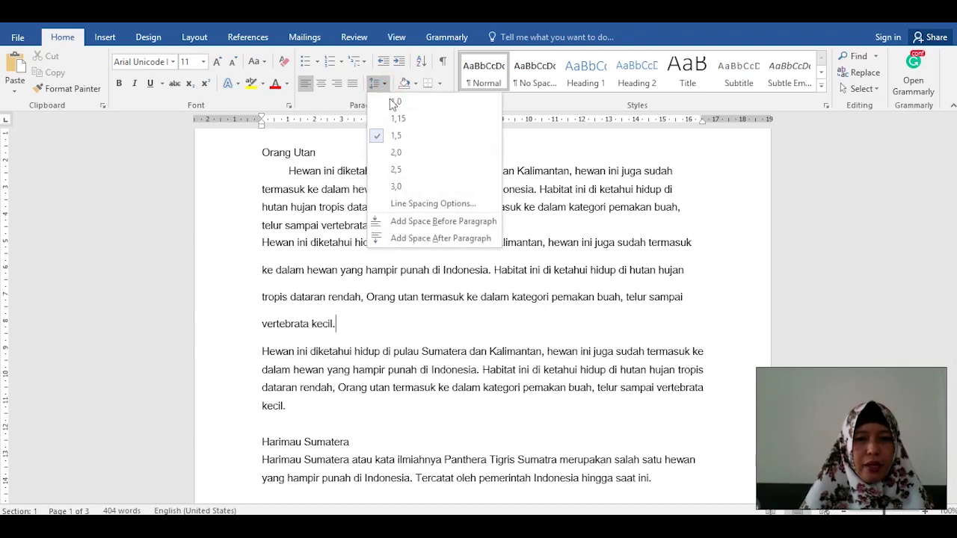
pyautogui.click(301, 251)
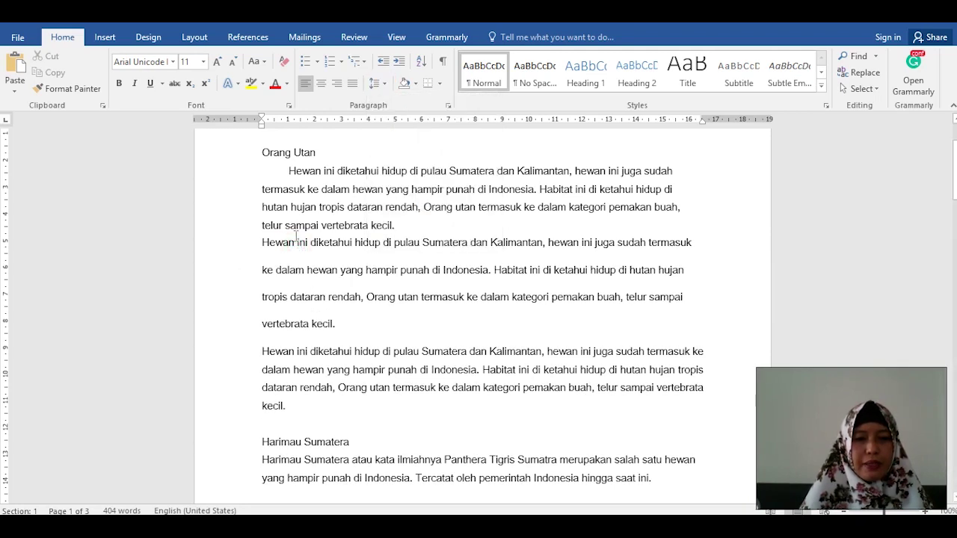
# Add space before the second Orang Utan paragraph, and remove that space again
pyautogui.click(261, 245)
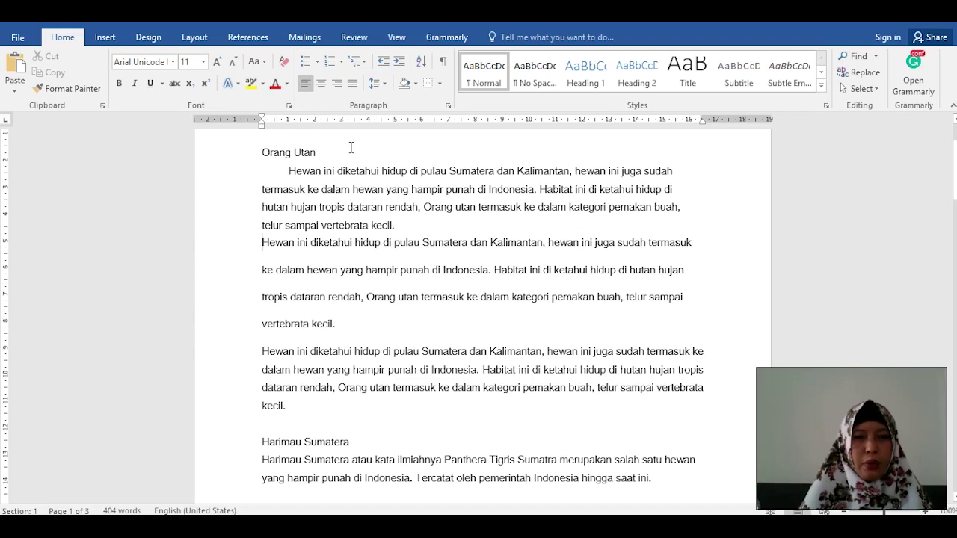
pyautogui.click(382, 84)
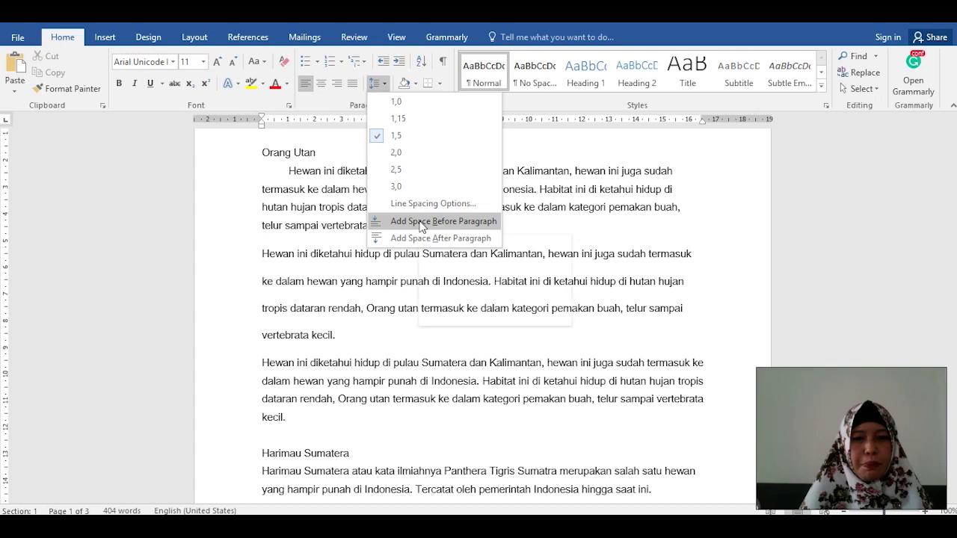
pyautogui.click(468, 223)
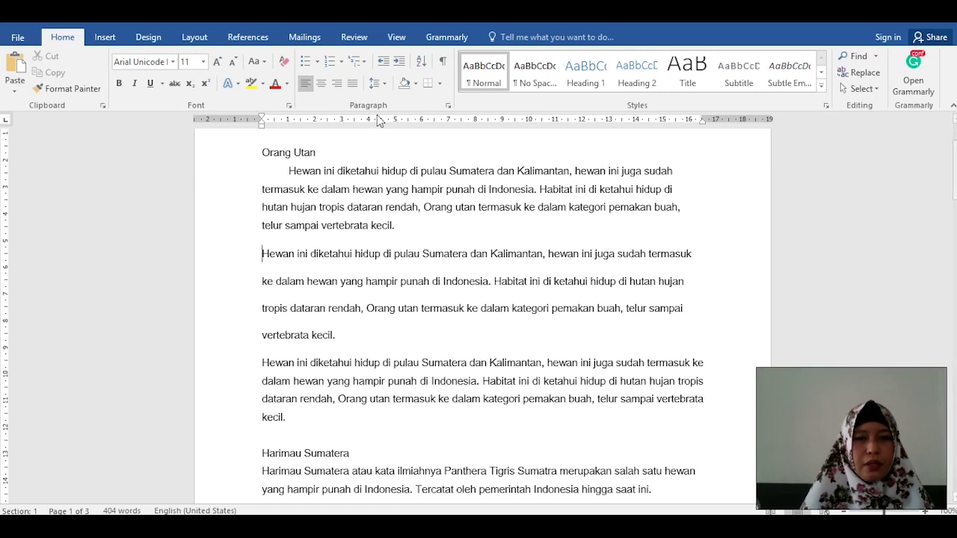
pyautogui.click(382, 84)
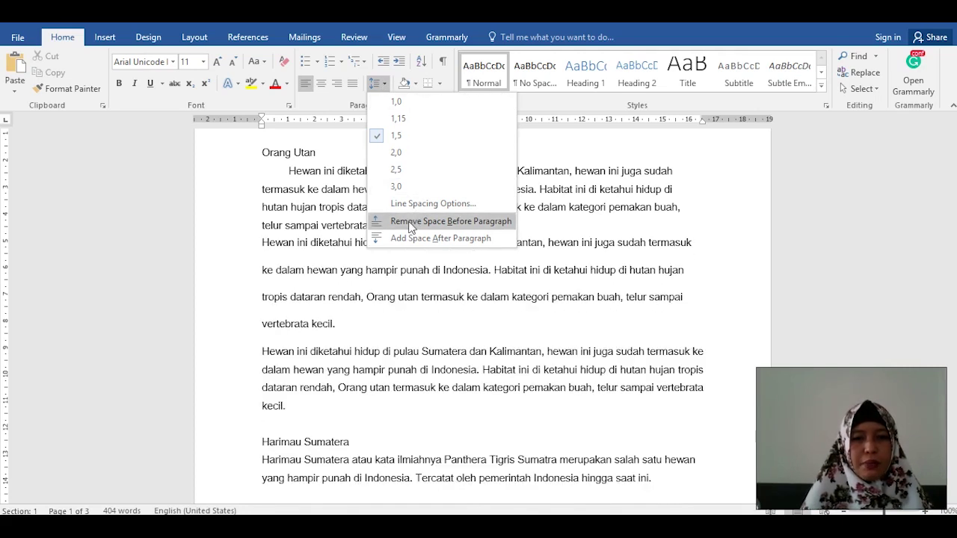
pyautogui.click(456, 221)
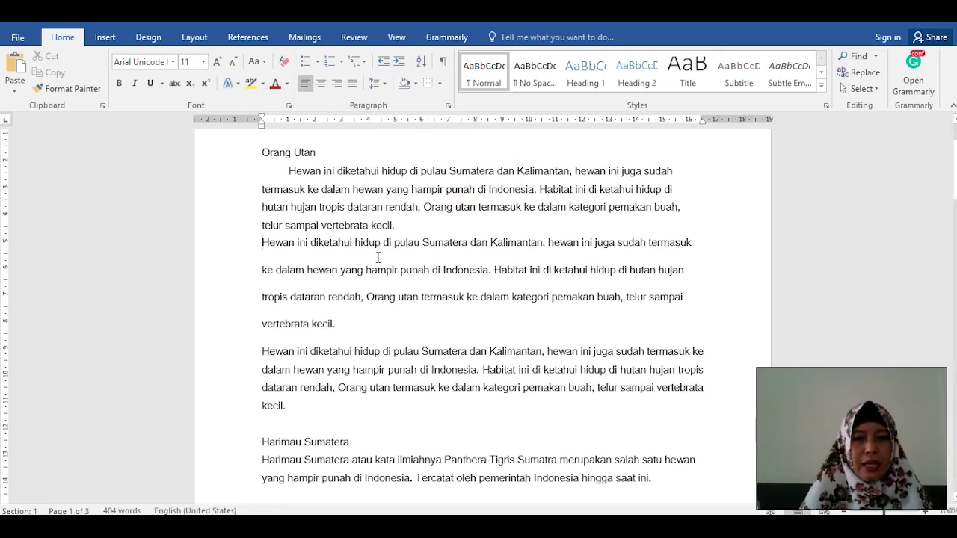
pyautogui.click(259, 250)
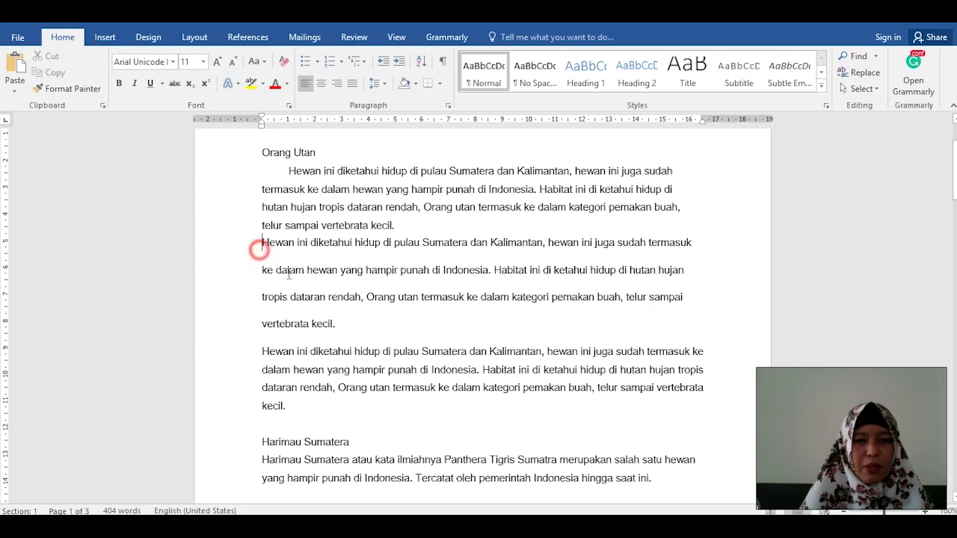
pyautogui.keyDown('shift'); pyautogui.click(336, 325); pyautogui.keyUp('shift')
pyautogui.click(307, 351)
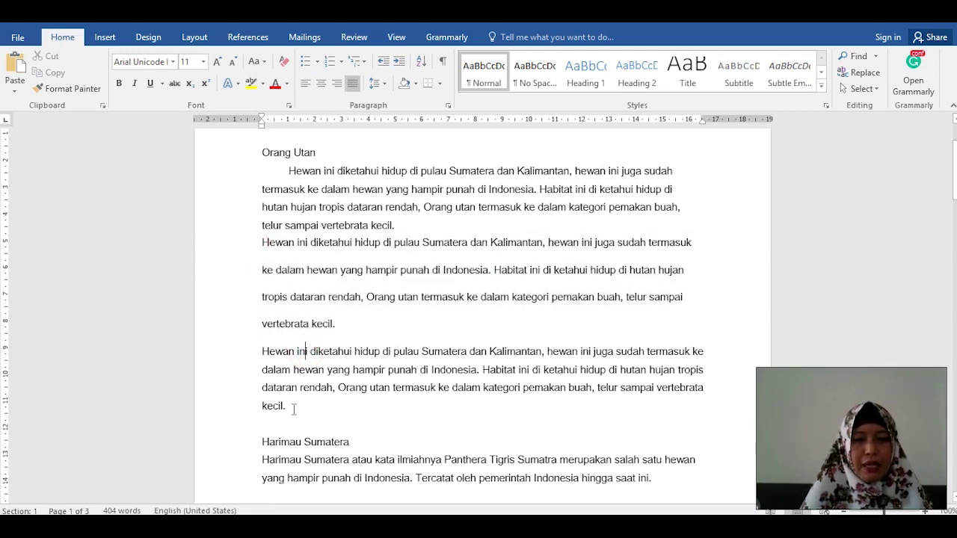
pyautogui.click(261, 246)
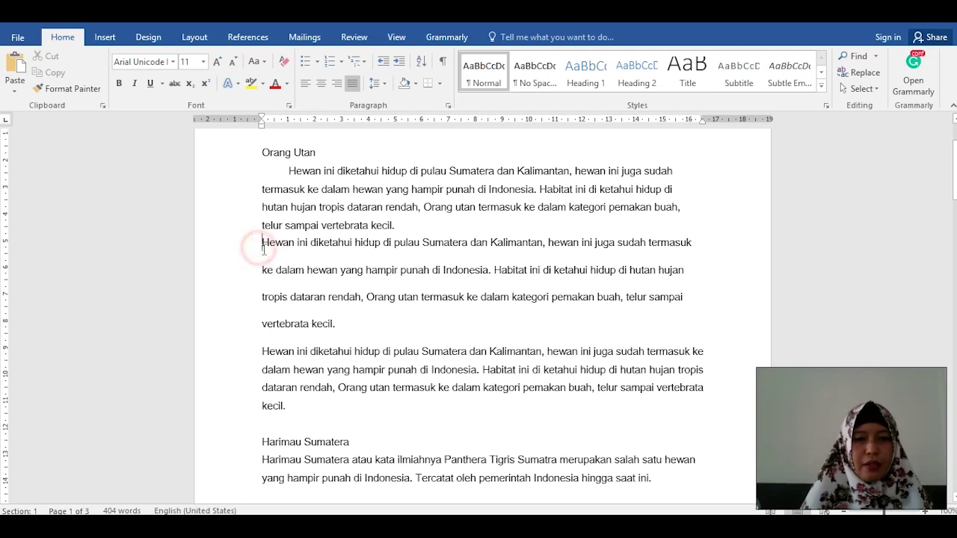
pyautogui.click(378, 83)
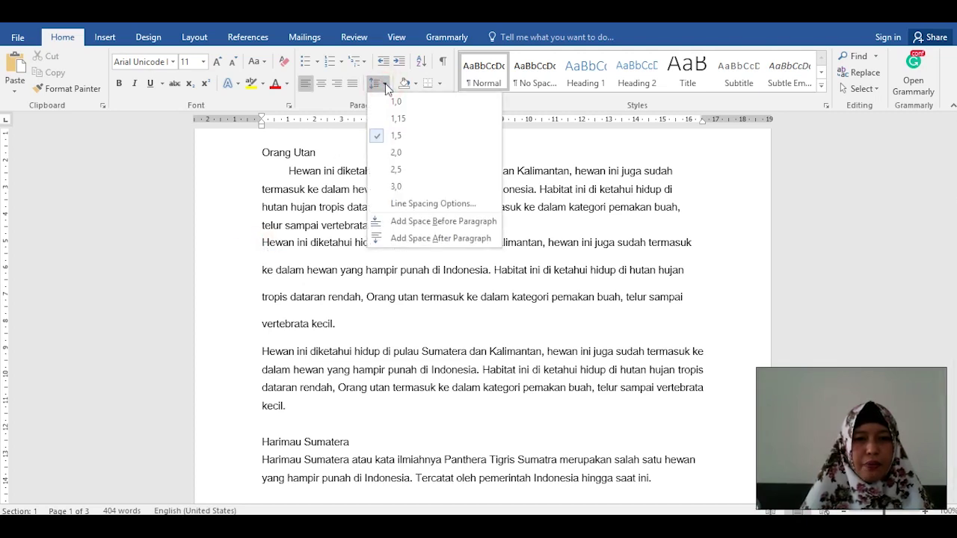
pyautogui.click(263, 291)
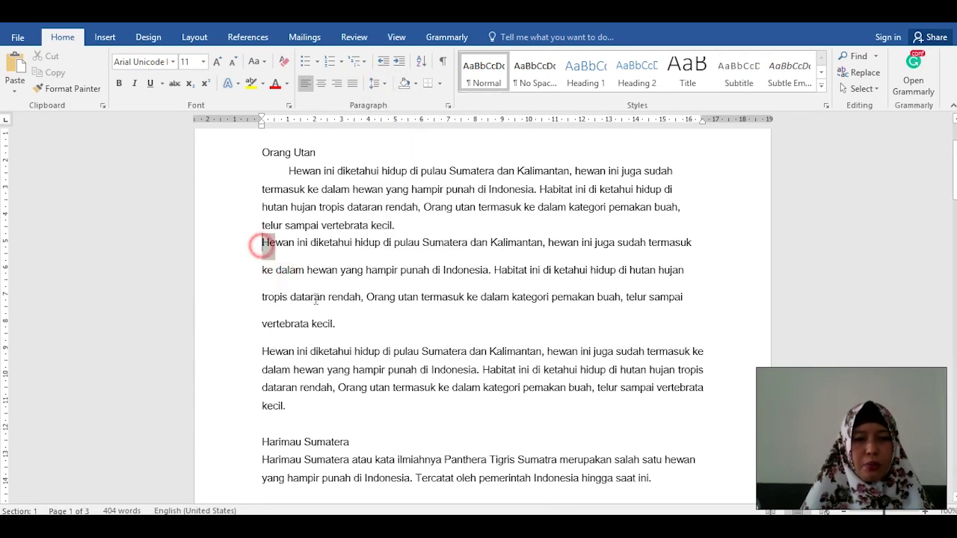
pyautogui.moveTo(261, 244); pyautogui.dragTo(337, 325)
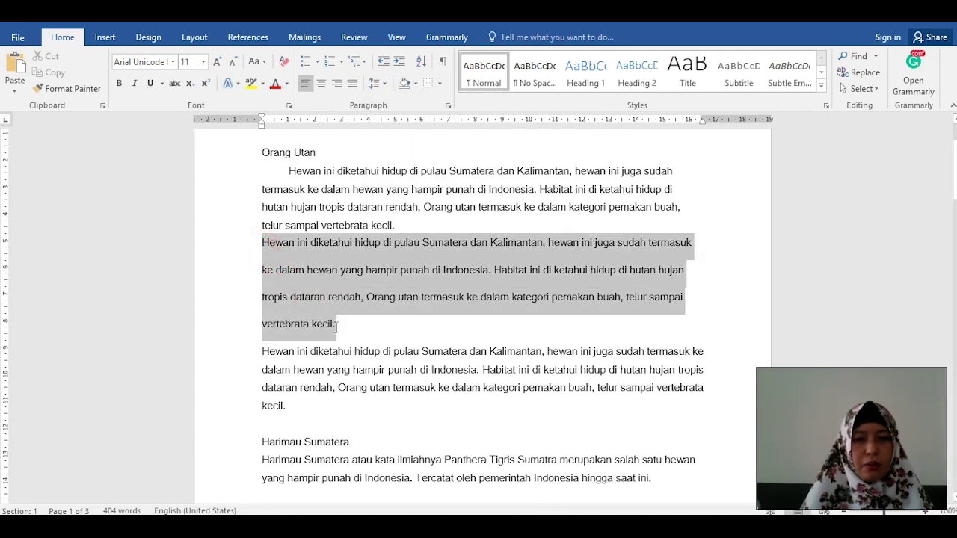
# Add space after the second Orang Utan paragraph to separate it from the third one
pyautogui.click(263, 245)
pyautogui.click(381, 87)
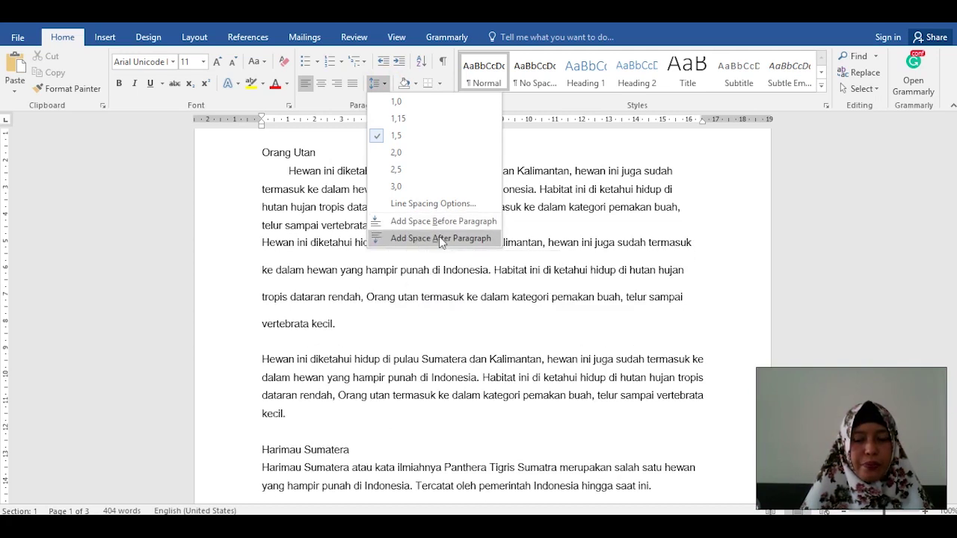
pyautogui.click(440, 238)
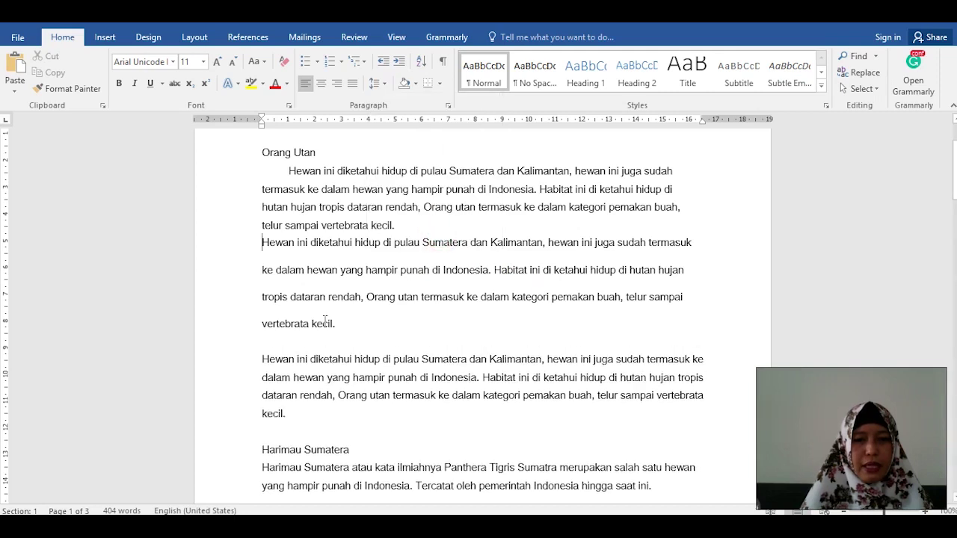
# Remove the added space after the second Orang Utan paragraph
pyautogui.moveTo(333, 324); pyautogui.dragTo(262, 324)
pyautogui.click(263, 360)
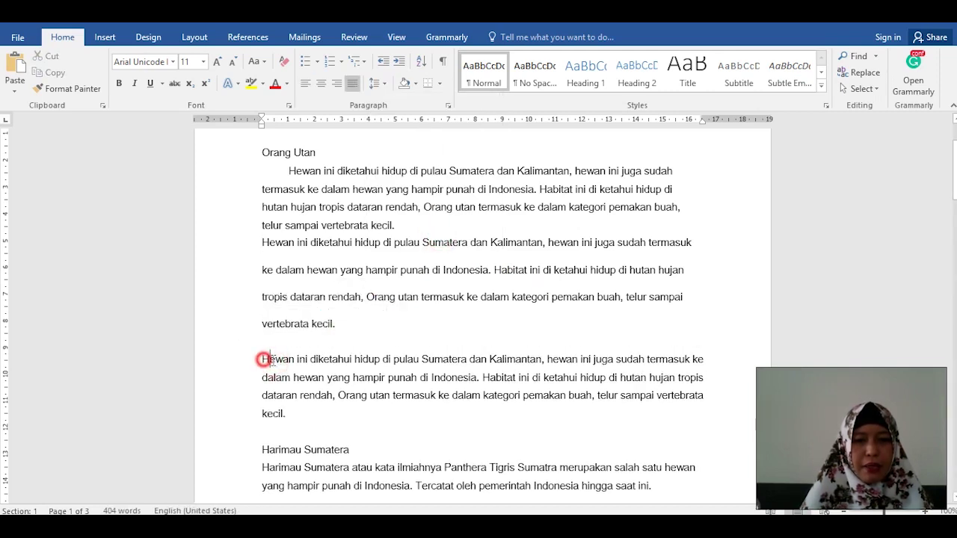
pyautogui.moveTo(263, 359); pyautogui.dragTo(334, 395)
pyautogui.click(348, 324)
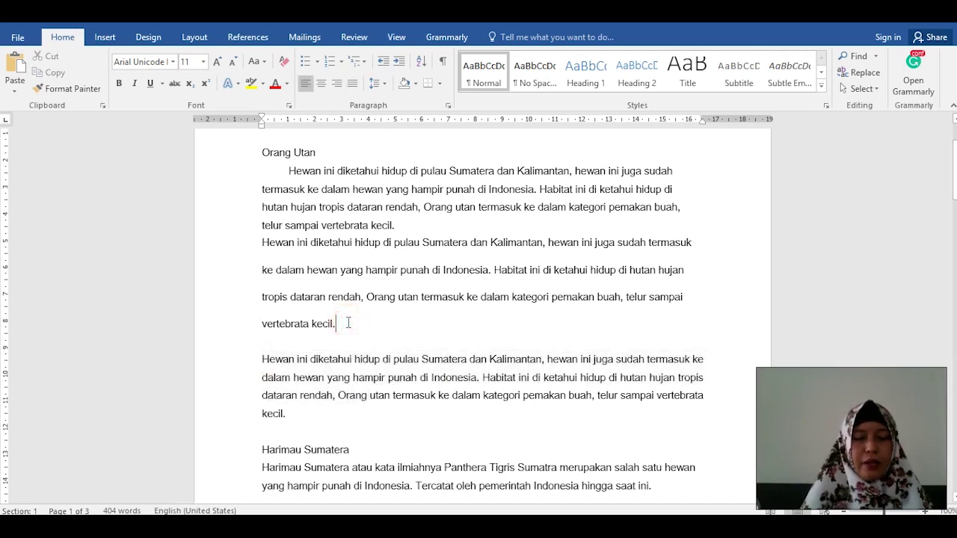
pyautogui.click(378, 83)
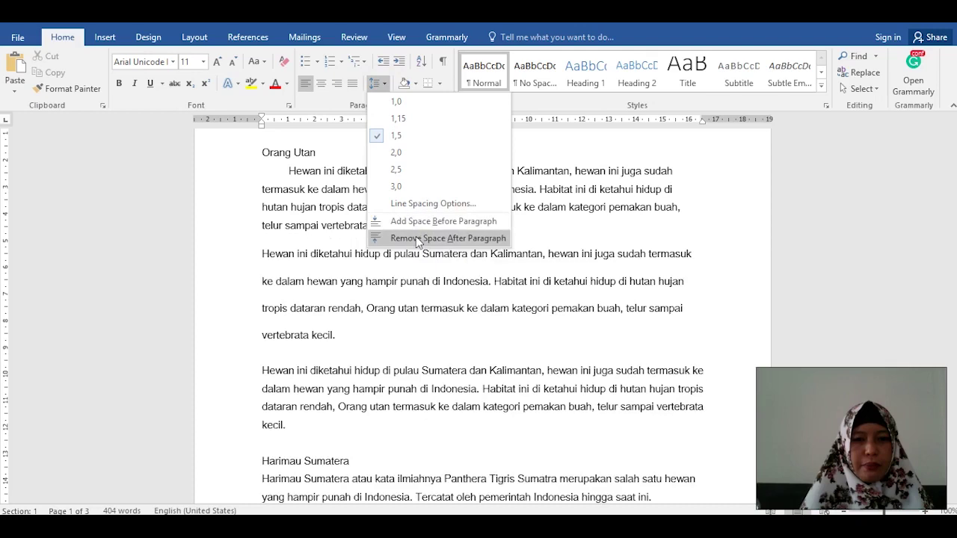
pyautogui.click(417, 237)
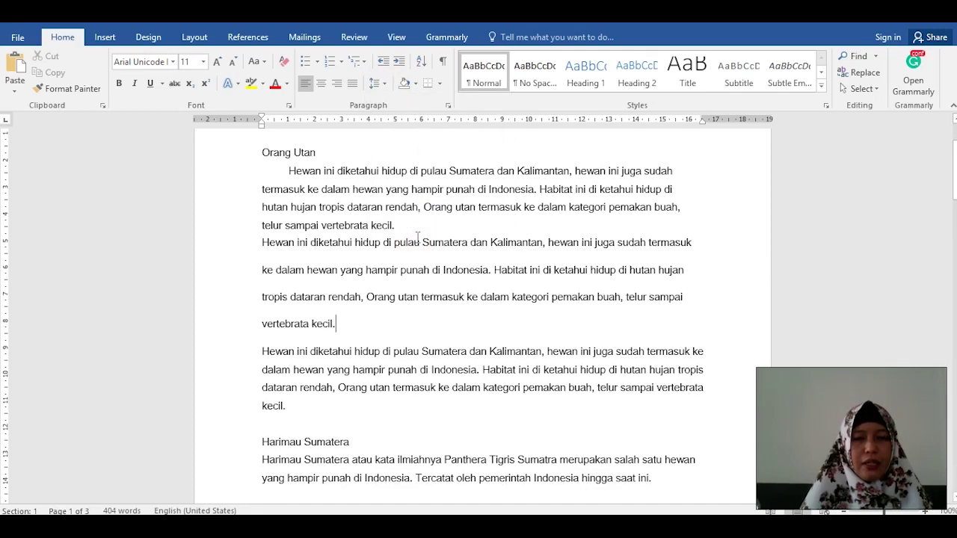
# Review the indentation and spacing settings of the second Orang Utan paragraph in the line spacing options
pyautogui.click(383, 85)
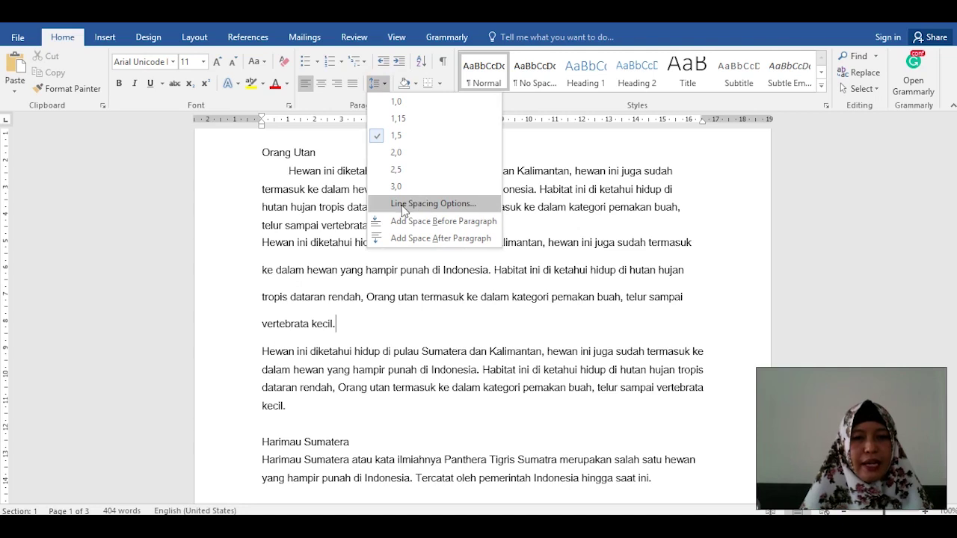
pyautogui.click(451, 203)
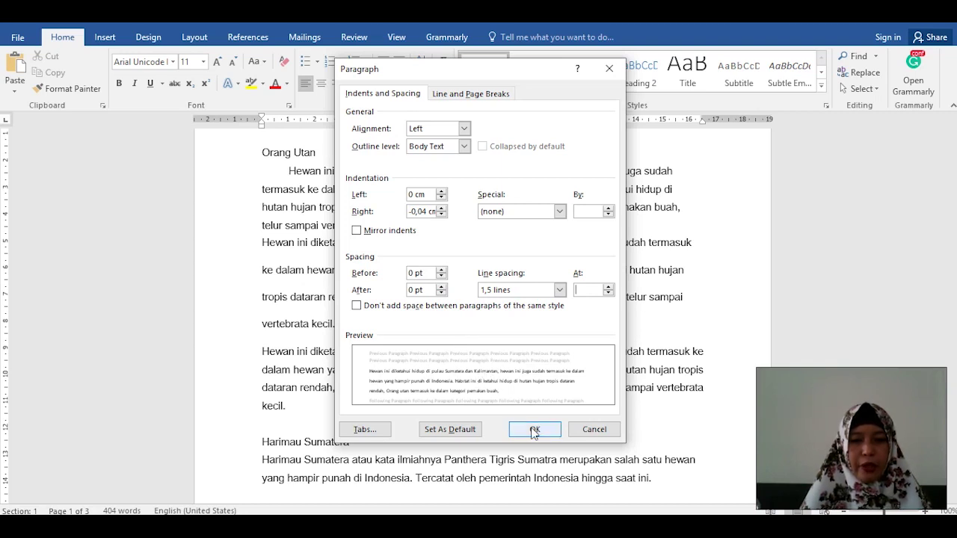
pyautogui.click(413, 290)
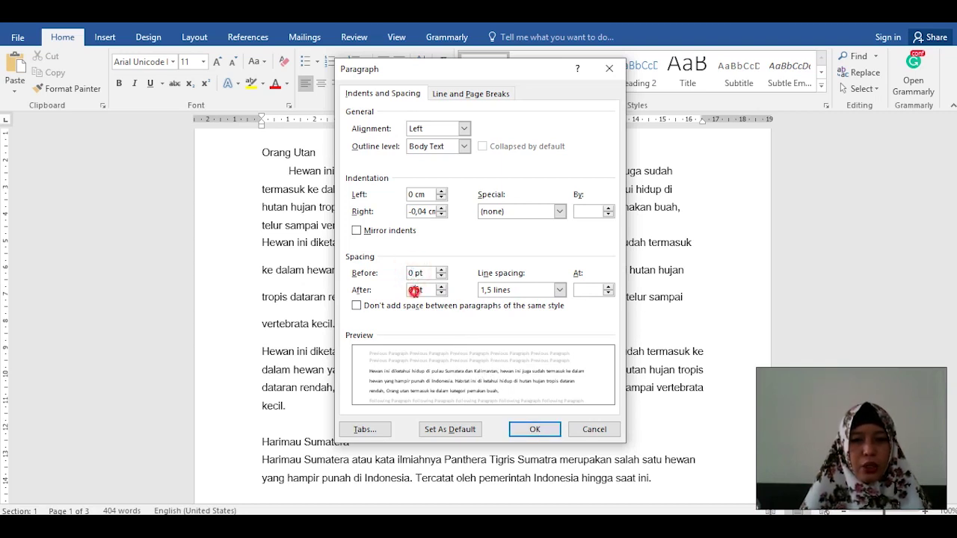
pyautogui.click(535, 429)
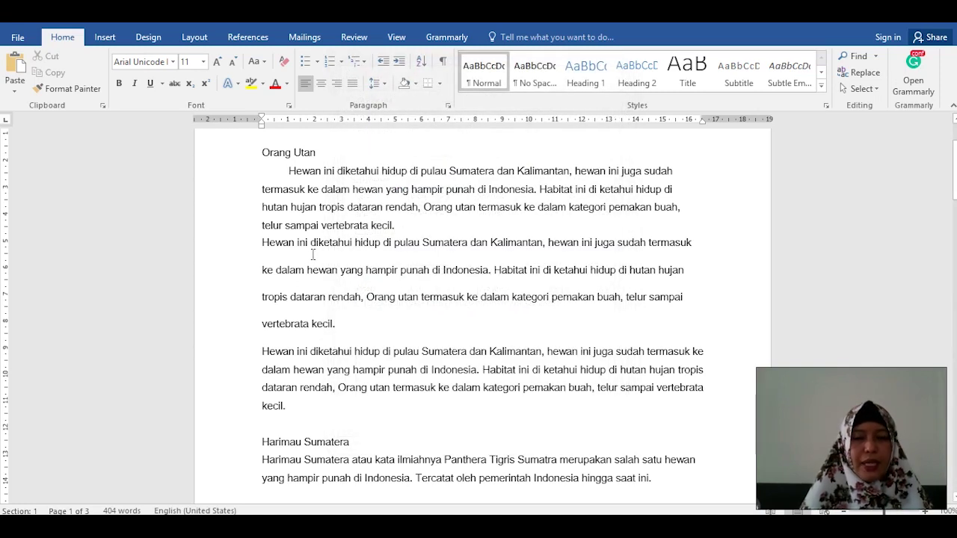
# Add 12 pt of space before the second Orang Utan paragraph to separate it from the first one
pyautogui.click(259, 246)
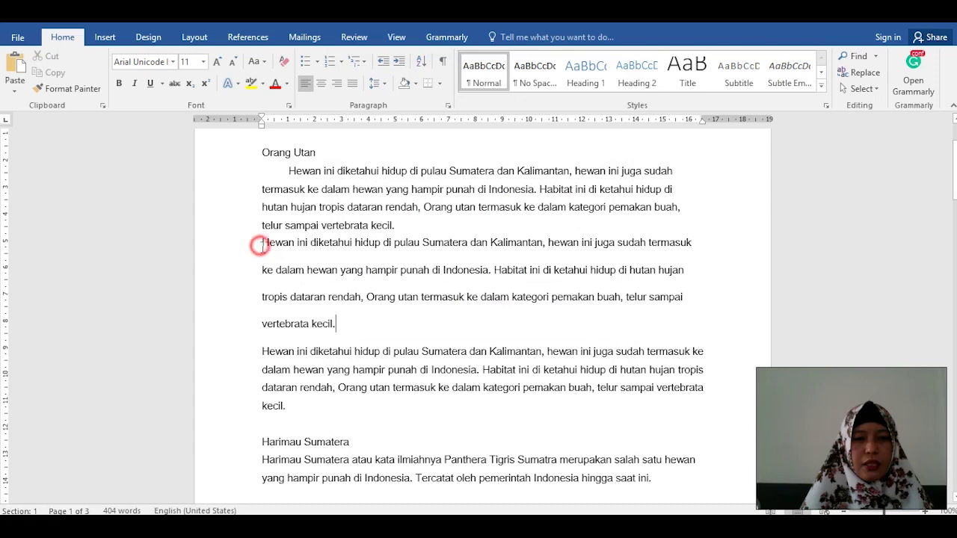
pyautogui.moveTo(264, 249); pyautogui.dragTo(267, 251)
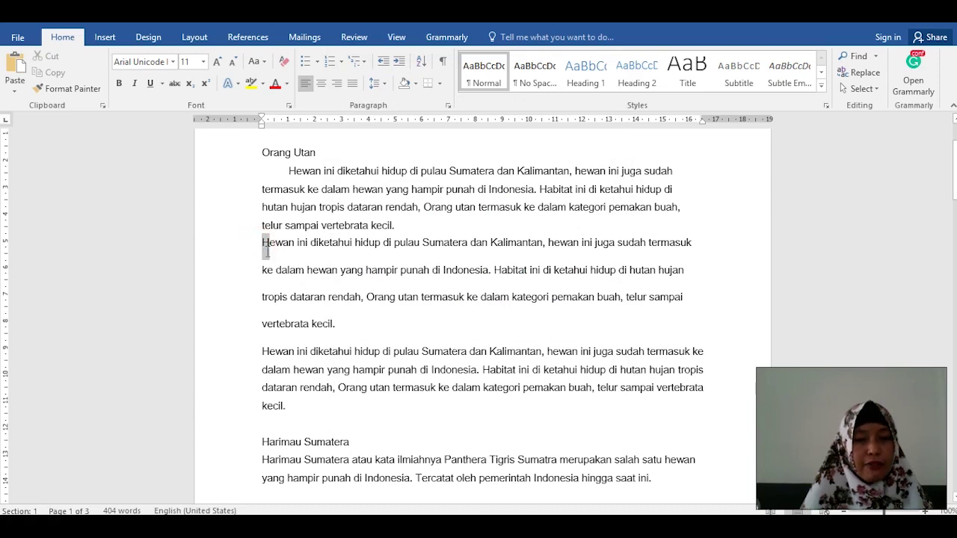
pyautogui.click(261, 246)
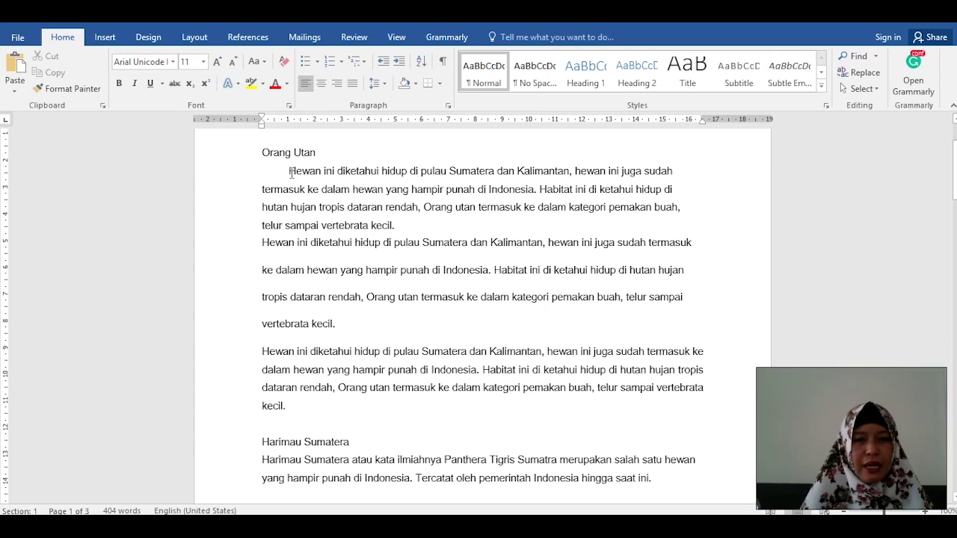
pyautogui.click(262, 249)
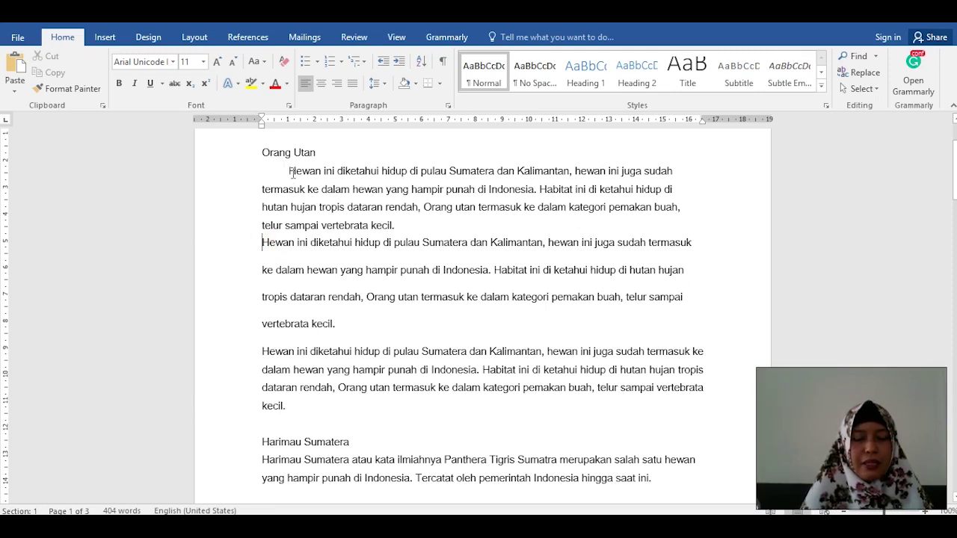
pyautogui.click(263, 244)
pyautogui.click(384, 87)
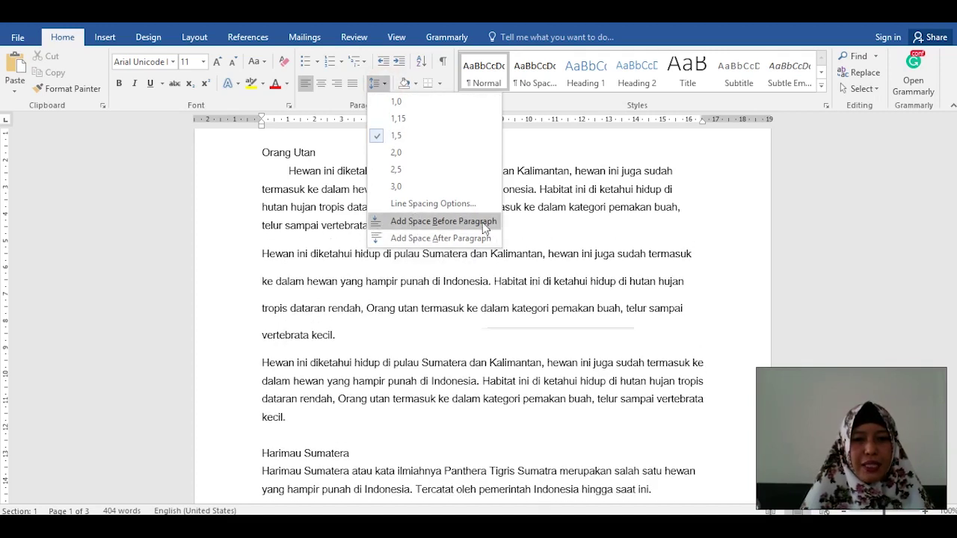
pyautogui.click(482, 222)
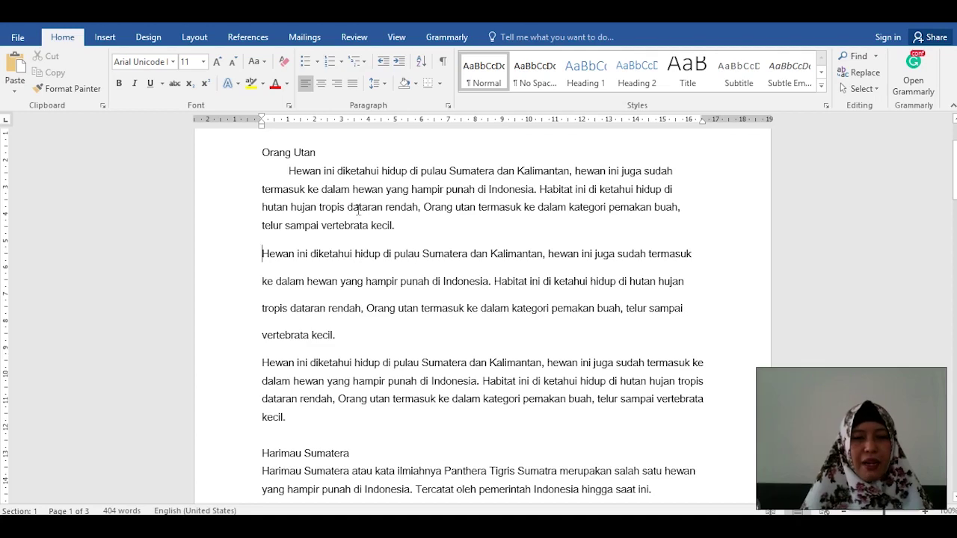
# Check the space-before value of the second Orang Utan paragraph in the line spacing options
pyautogui.click(384, 85)
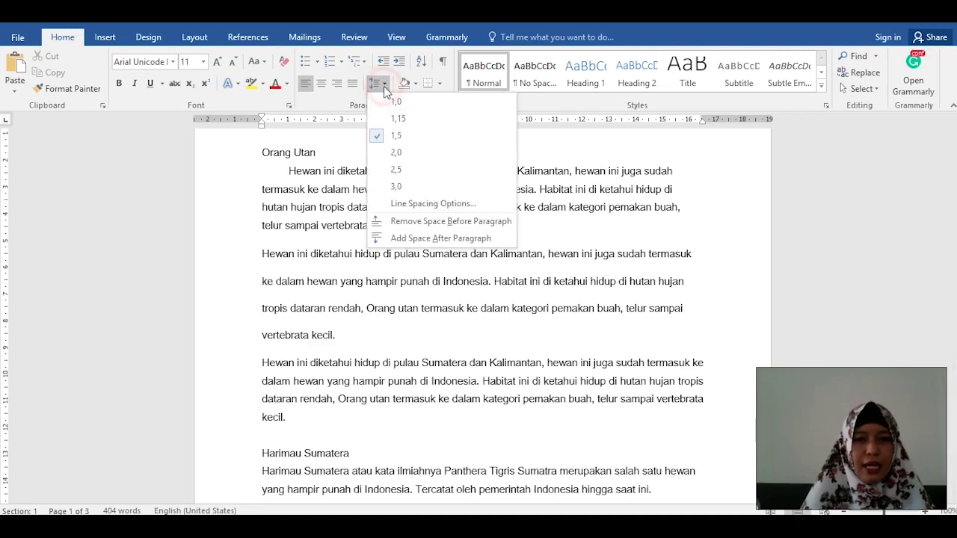
pyautogui.click(416, 204)
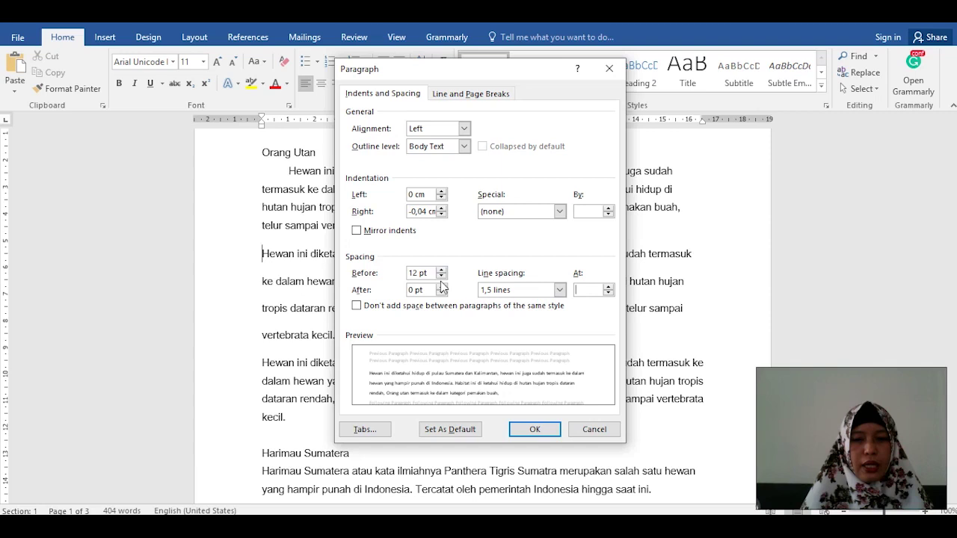
pyautogui.click(441, 277)
pyautogui.click(441, 270)
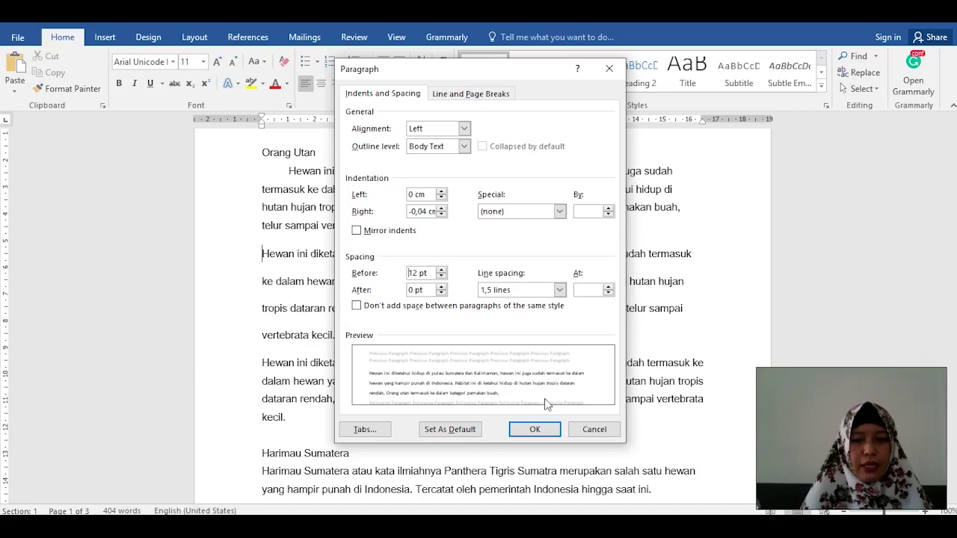
pyautogui.click(535, 429)
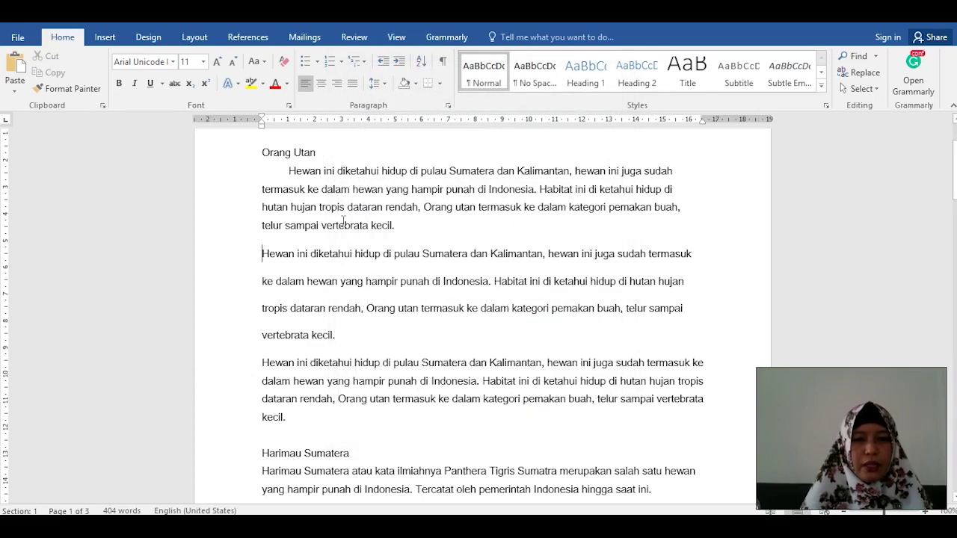
# Remove the added space before the second Orang Utan paragraph
pyautogui.click(376, 83)
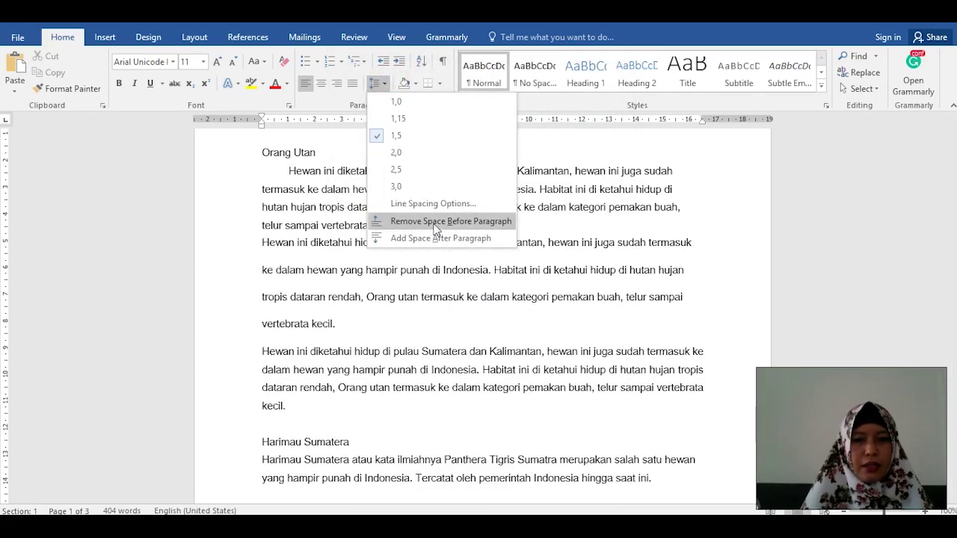
pyautogui.click(435, 223)
pyautogui.click(348, 322)
pyautogui.hotkey('shift', 'Left')
# Add 8 pt of space after the second Orang Utan paragraph
pyautogui.click(260, 242)
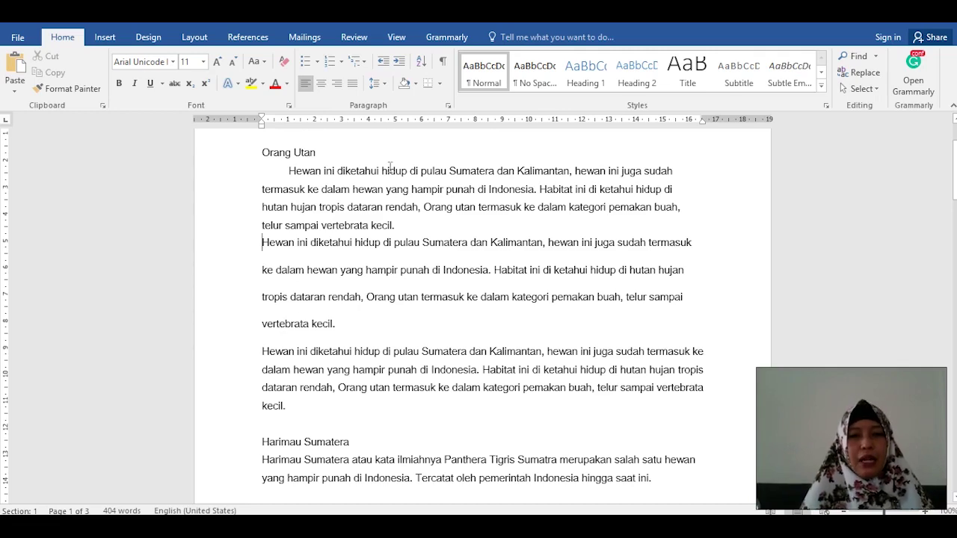
pyautogui.click(383, 83)
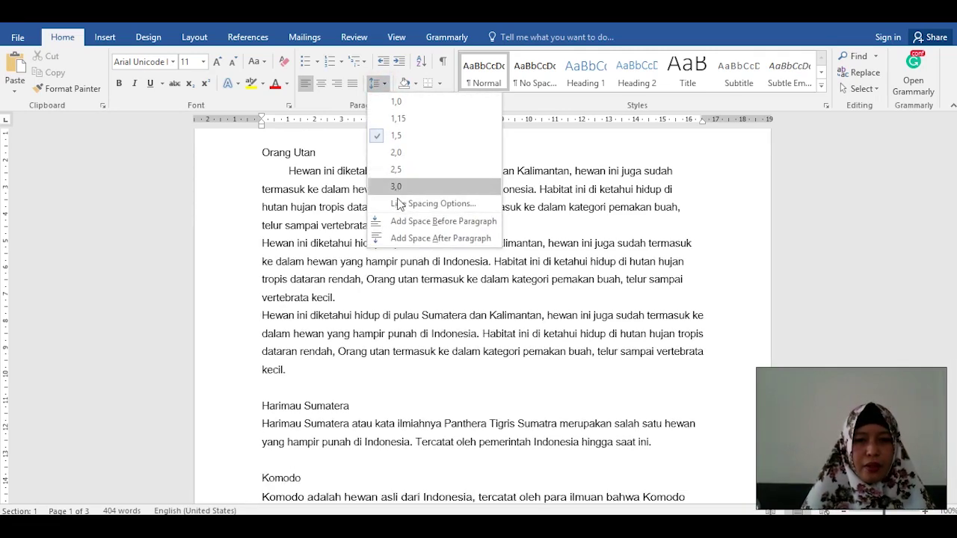
pyautogui.click(409, 239)
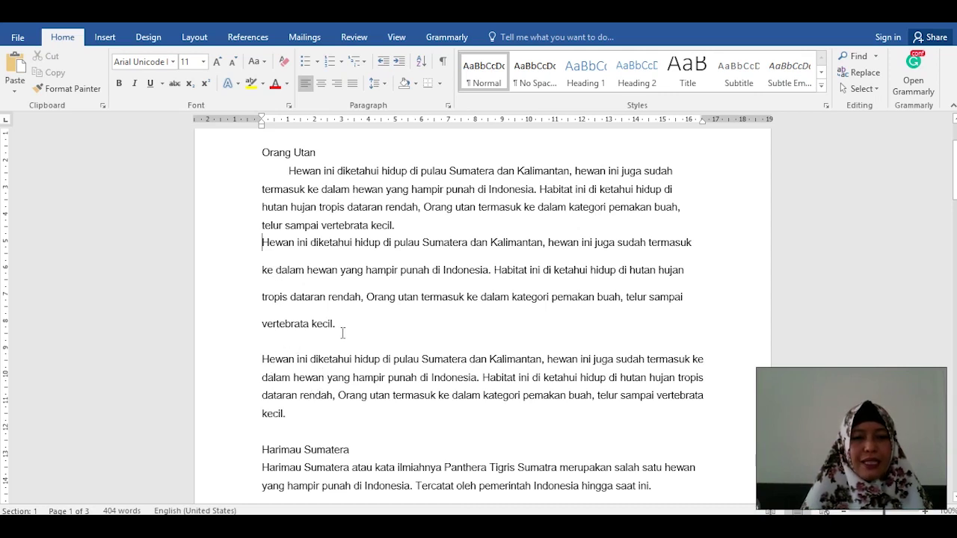
# Check the second Orang Utan paragraph's before and after spacing values in the line spacing options
pyautogui.click(373, 83)
pyautogui.click(413, 204)
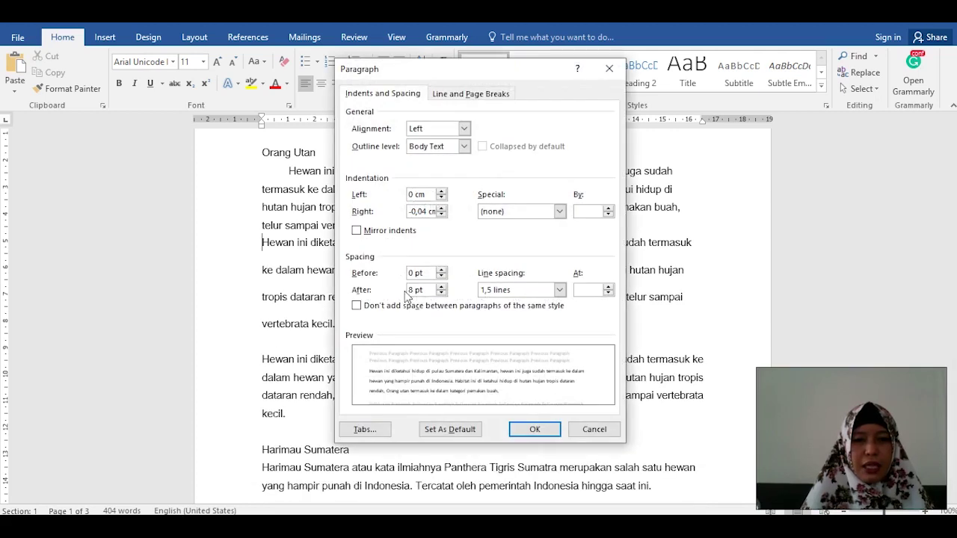
pyautogui.doubleClick(415, 273)
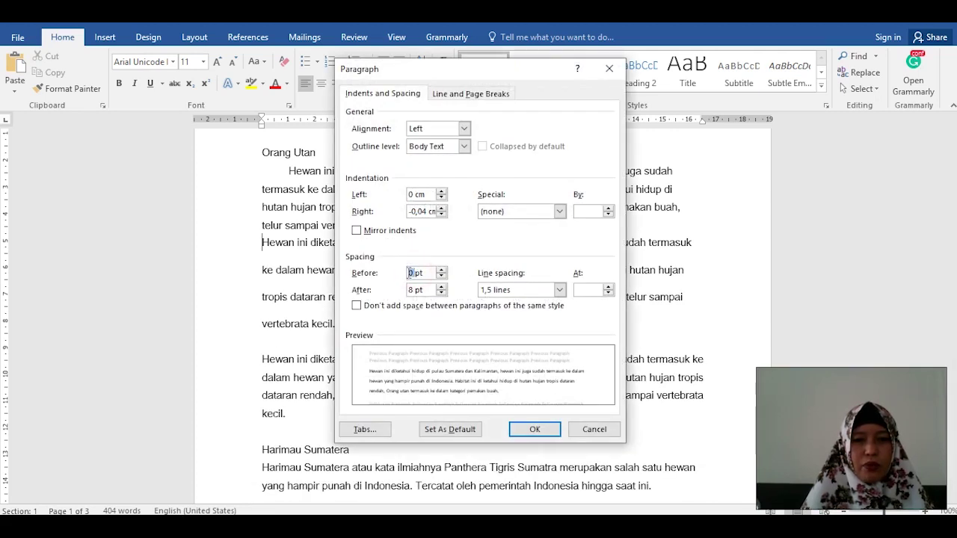
pyautogui.click(413, 290)
pyautogui.doubleClick(413, 290)
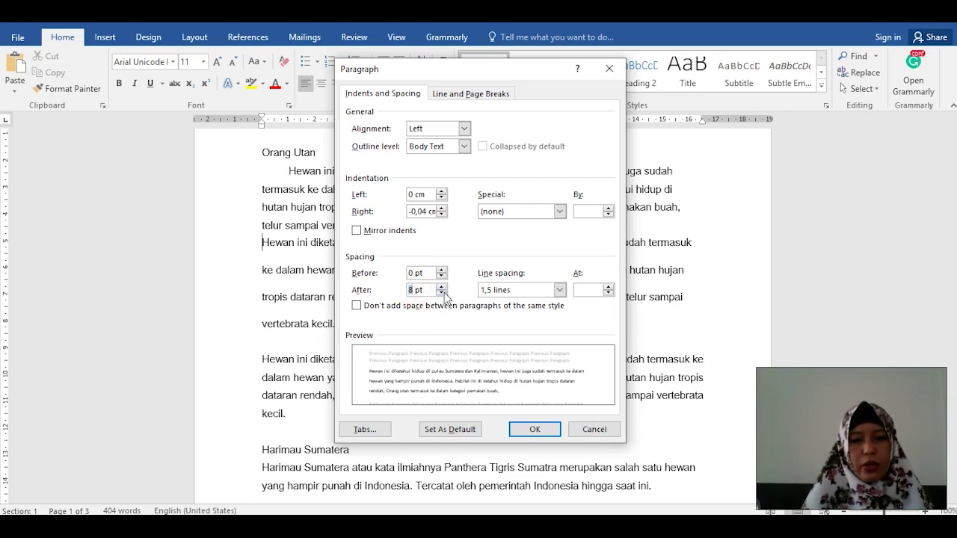
pyautogui.click(544, 426)
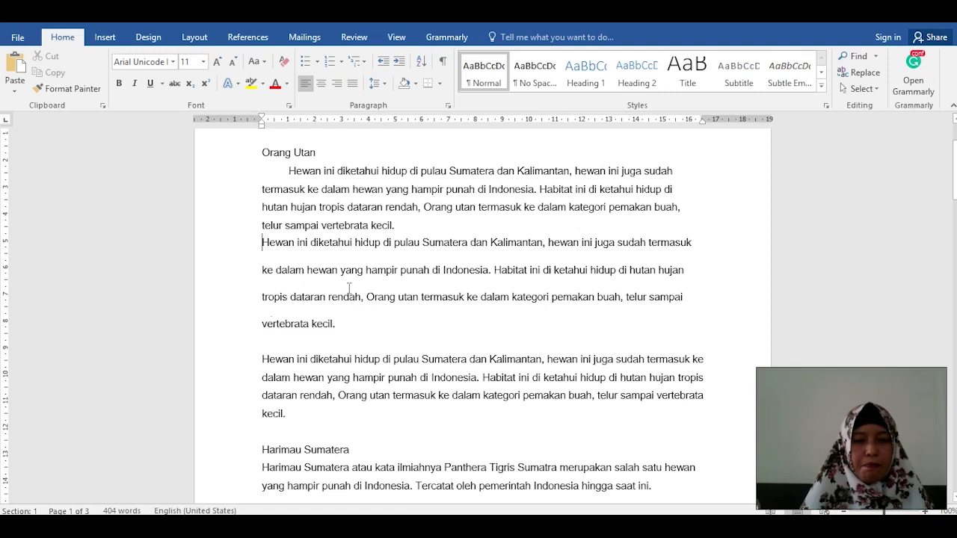
# Review the indentation and spacing settings of the first Orang Utan paragraph in the line spacing options
pyautogui.click(404, 230)
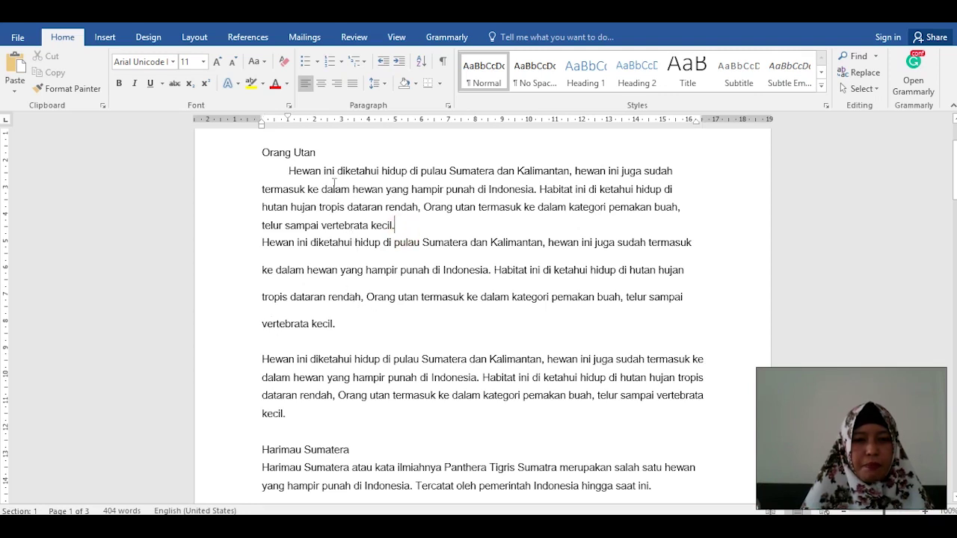
pyautogui.click(383, 84)
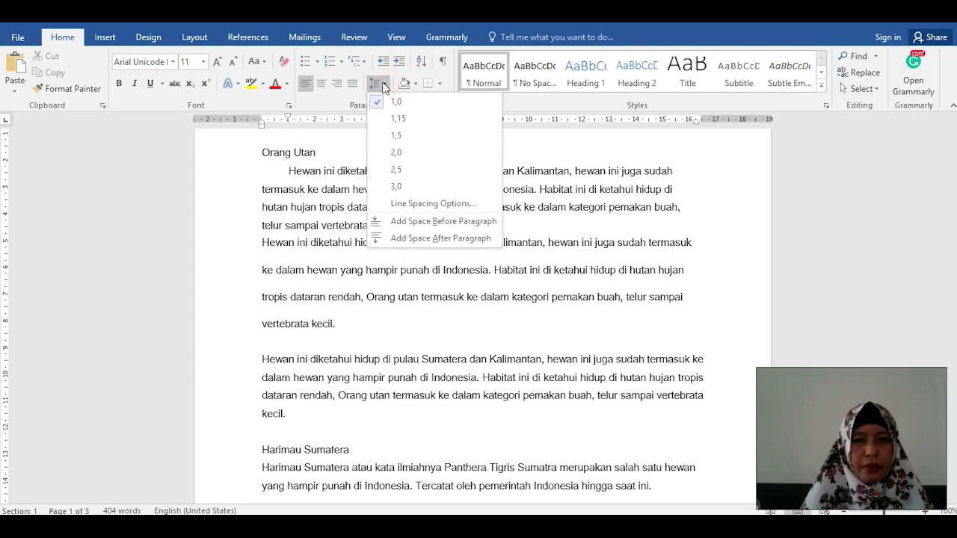
pyautogui.click(406, 203)
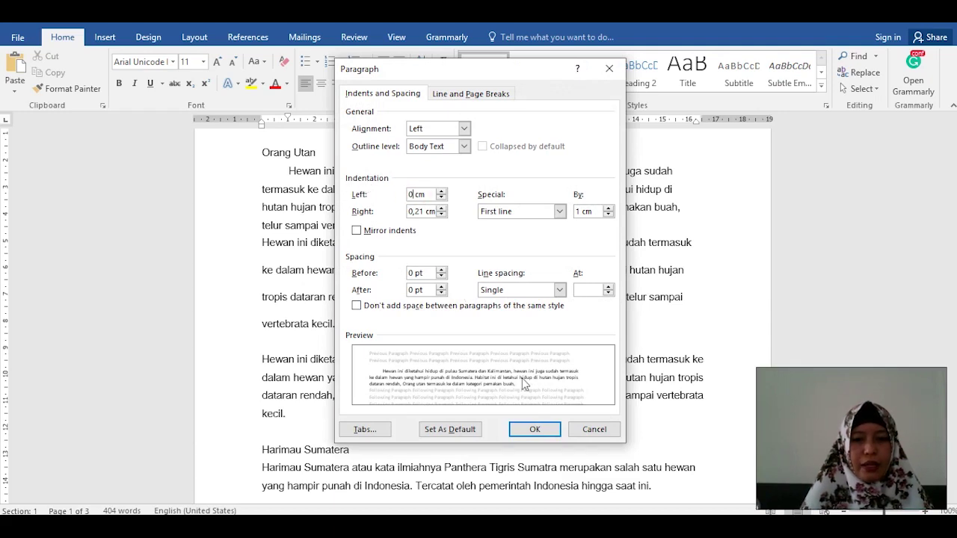
pyautogui.click(535, 429)
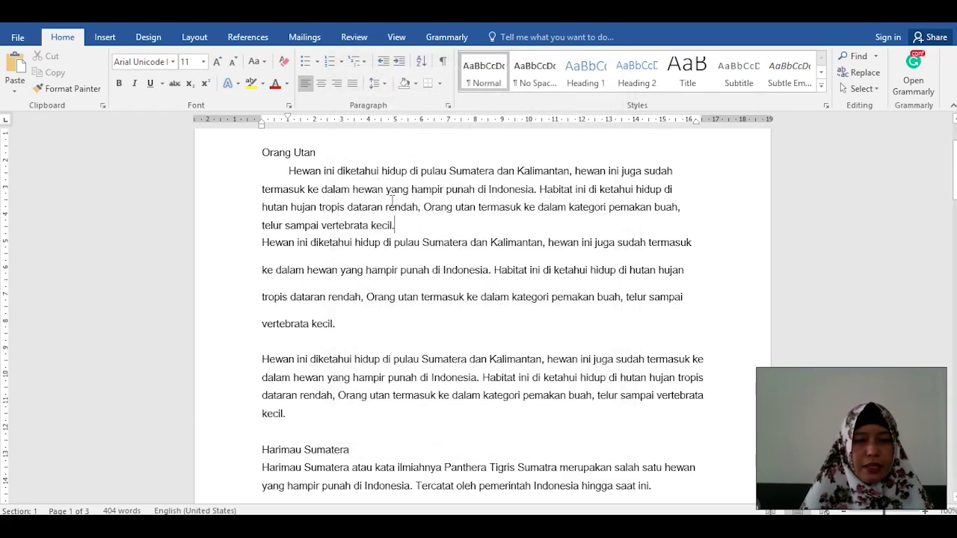
# Increase the left indent of the first Orang Utan paragraph by one level, to 1,27 cm
pyautogui.hotkey('ctrl', 'Up')
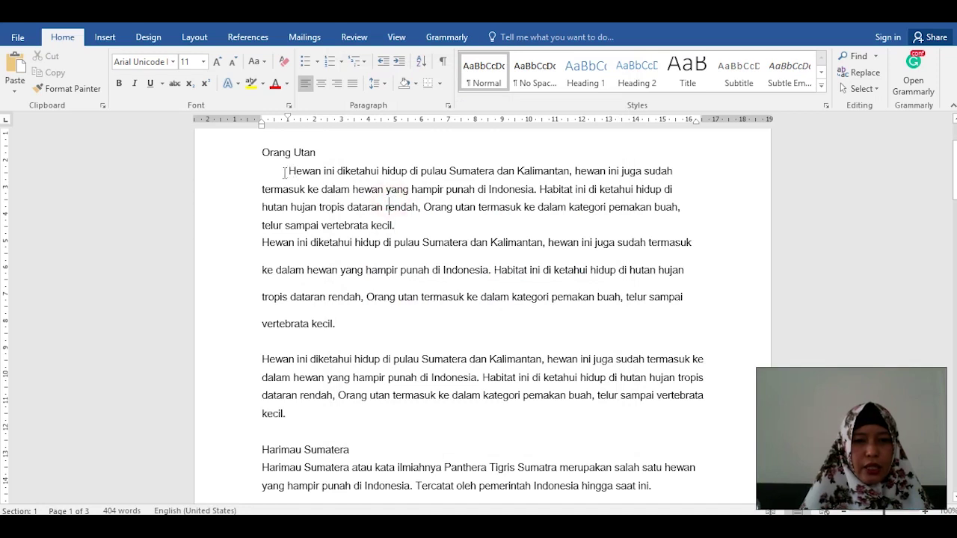
pyautogui.click(284, 173)
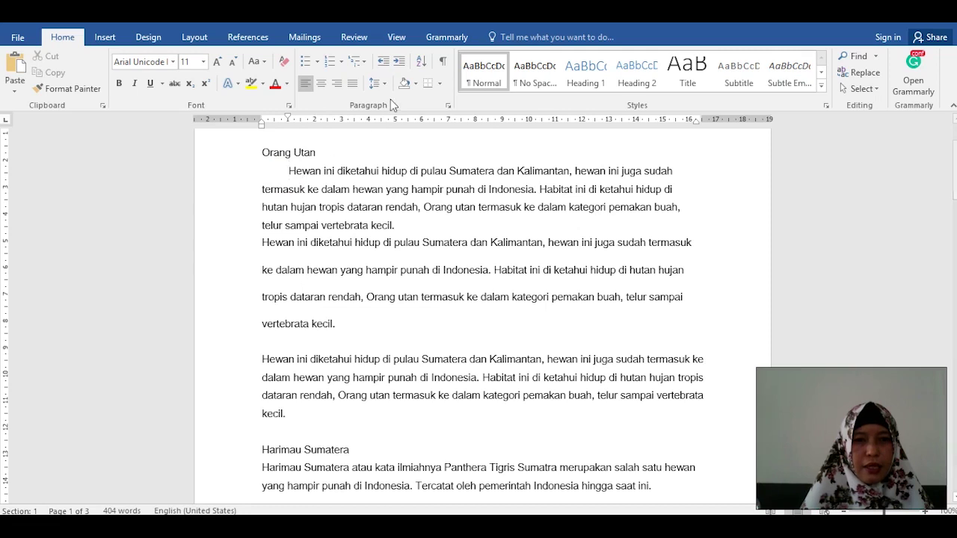
pyautogui.click(402, 63)
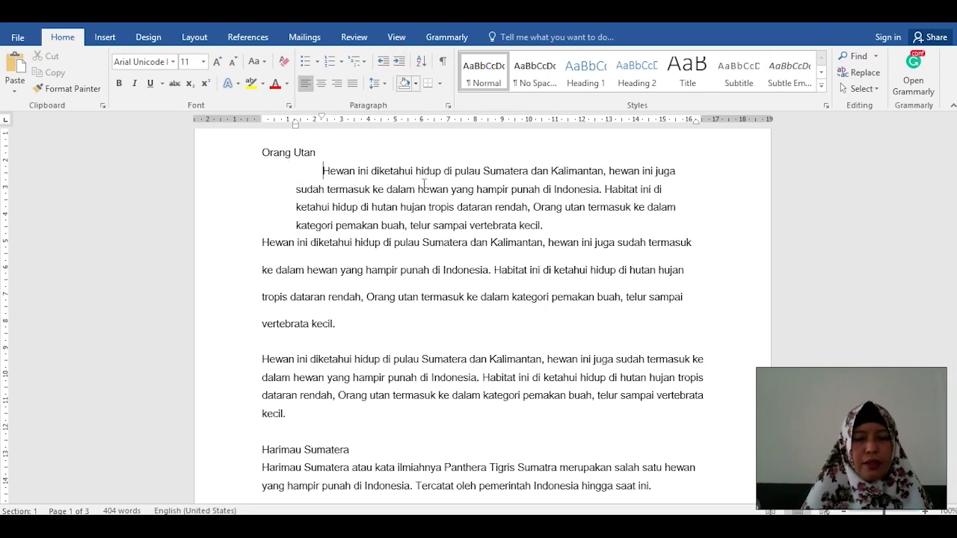
# Check the left and right indentation values of the indented first Orang Utan paragraph in the line spacing options
pyautogui.click(383, 84)
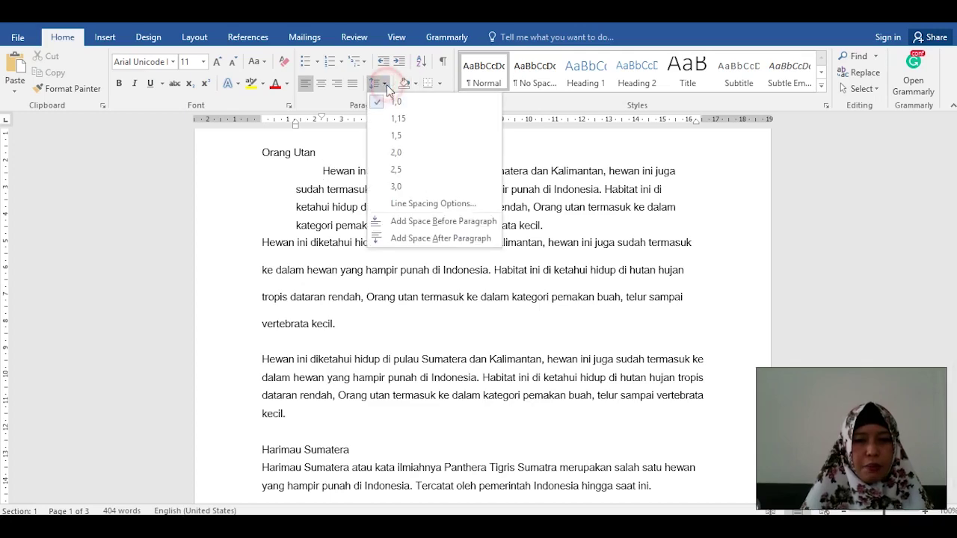
pyautogui.click(412, 205)
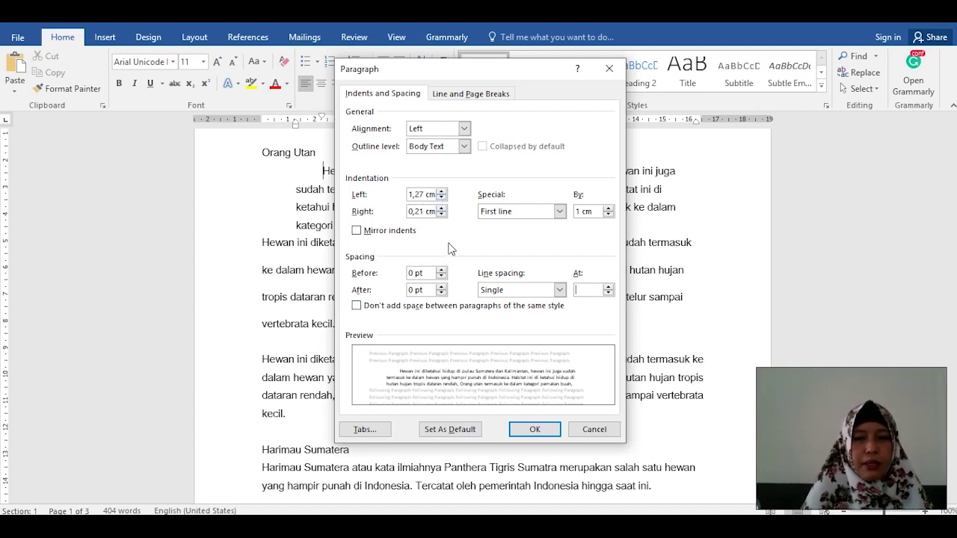
pyautogui.click(409, 213)
pyautogui.press('BackSpace')
pyautogui.write('0')
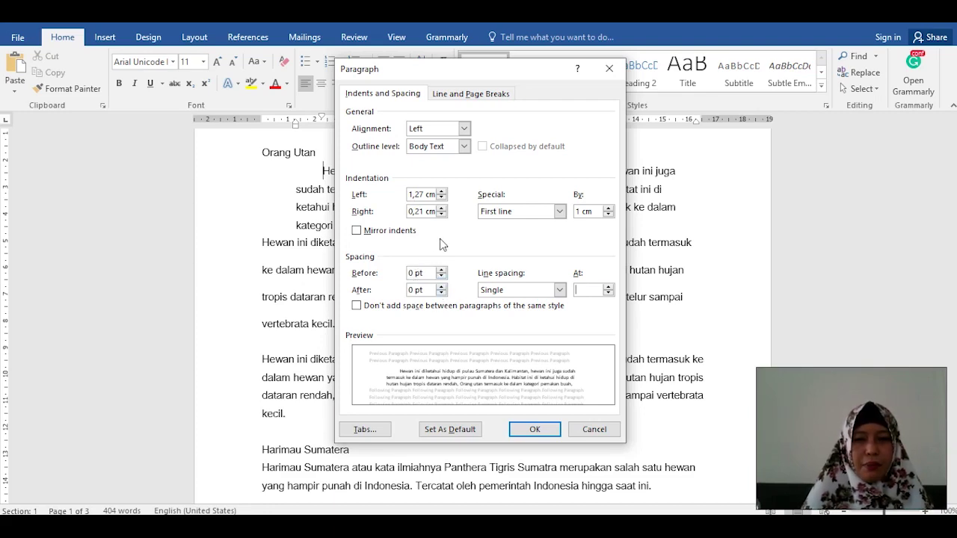
pyautogui.click(528, 429)
# Decrease the left indent of the first Orang Utan paragraph by one level
pyautogui.click(407, 223)
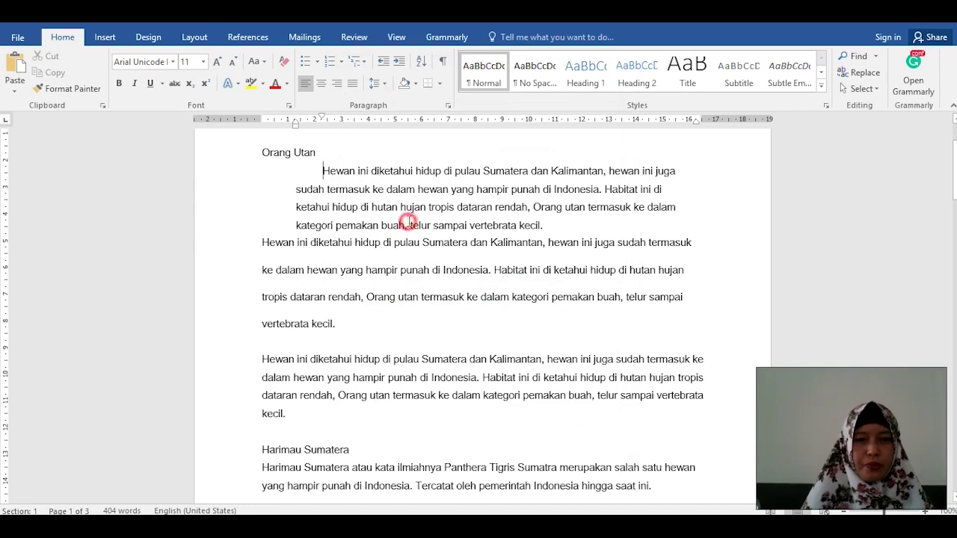
pyautogui.click(383, 61)
pyautogui.click(462, 219)
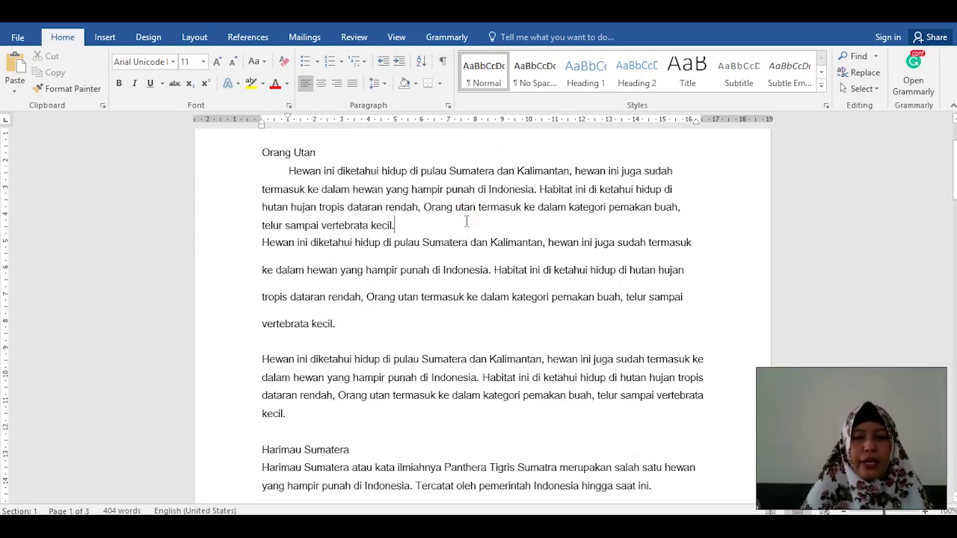
pyautogui.click(420, 224)
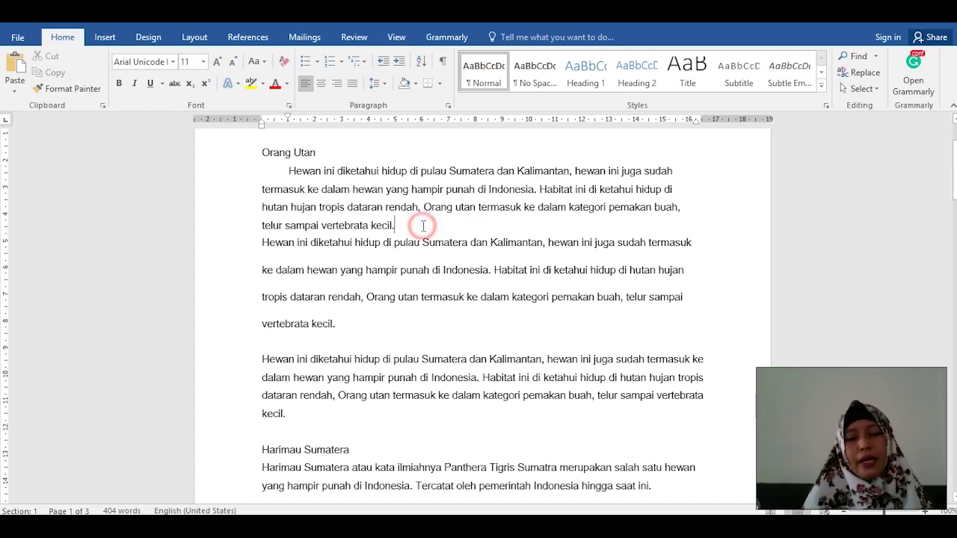
# Delete the two repeated paragraphs below the first Orang Utan paragraph
pyautogui.scroll(1, 438, 220)
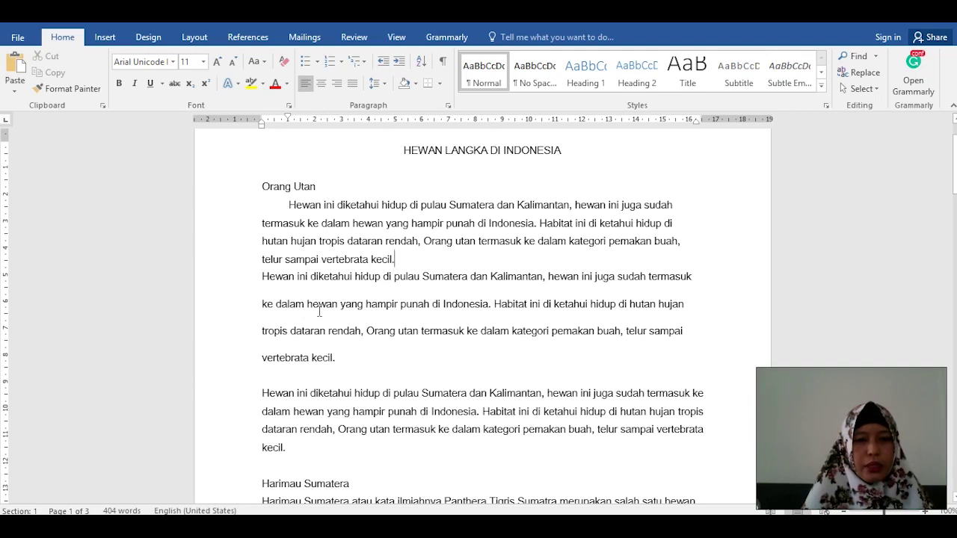
pyautogui.moveTo(262, 276); pyautogui.dragTo(382, 455)
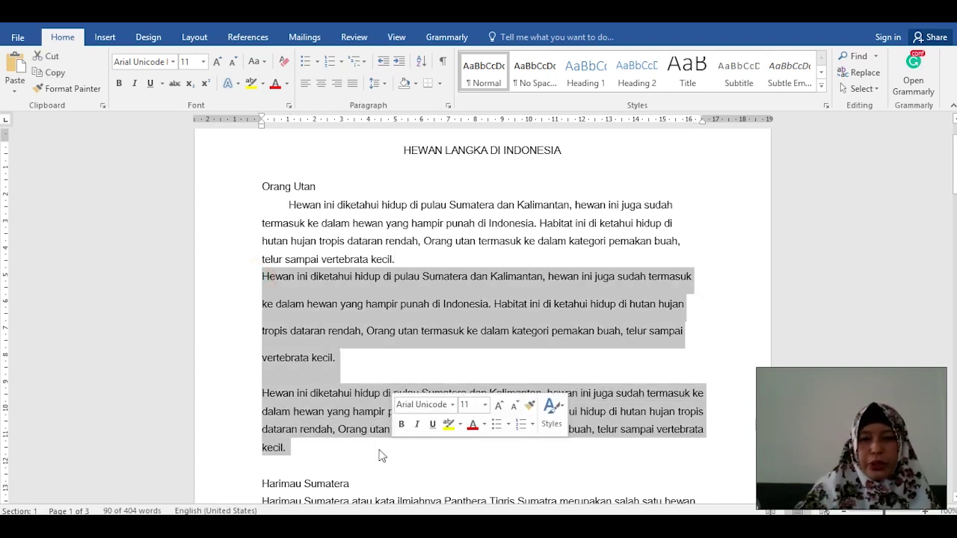
pyautogui.press('Delete')
# Number the Orang Utan heading as 1. and shift its indent to just inside the left margin
pyautogui.click(263, 188)
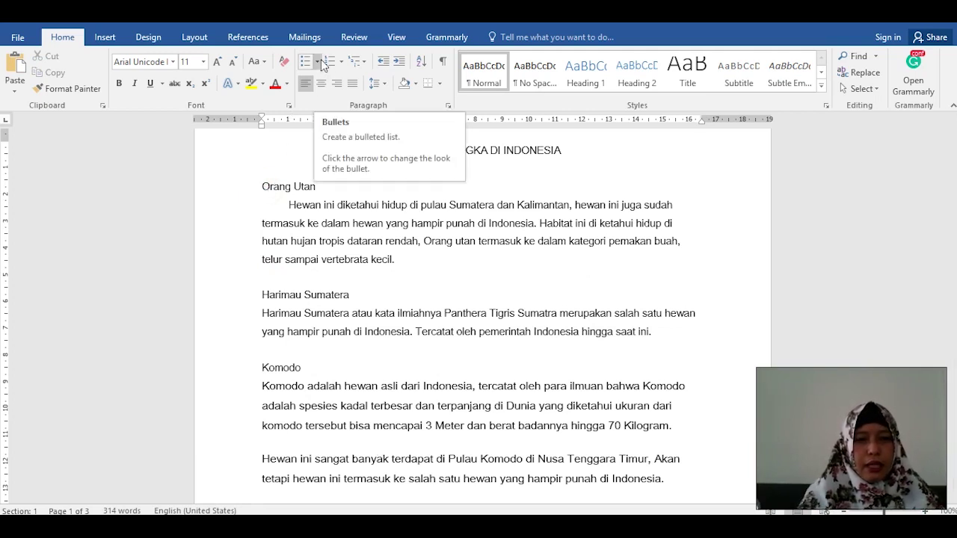
pyautogui.write('1.')
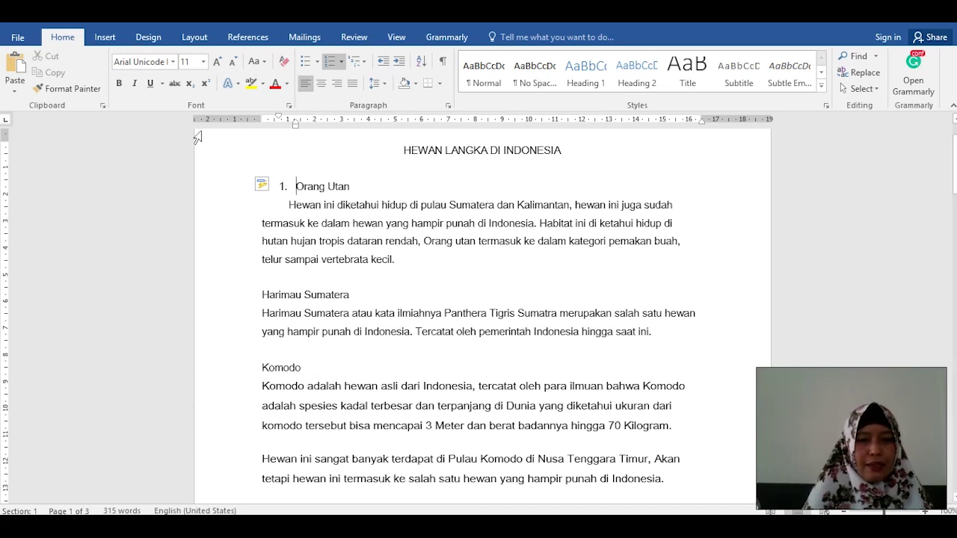
pyautogui.click(381, 67)
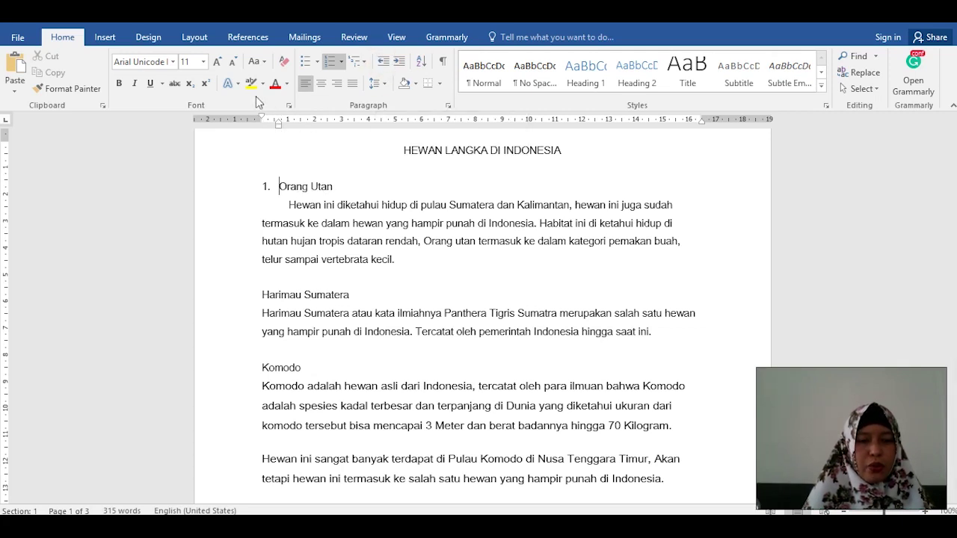
pyautogui.moveTo(279, 127)
pyautogui.mouseDown()
pyautogui.moveTo(310, 129)
pyautogui.moveTo(281, 132)
pyautogui.mouseUp()
pyautogui.click(309, 126)
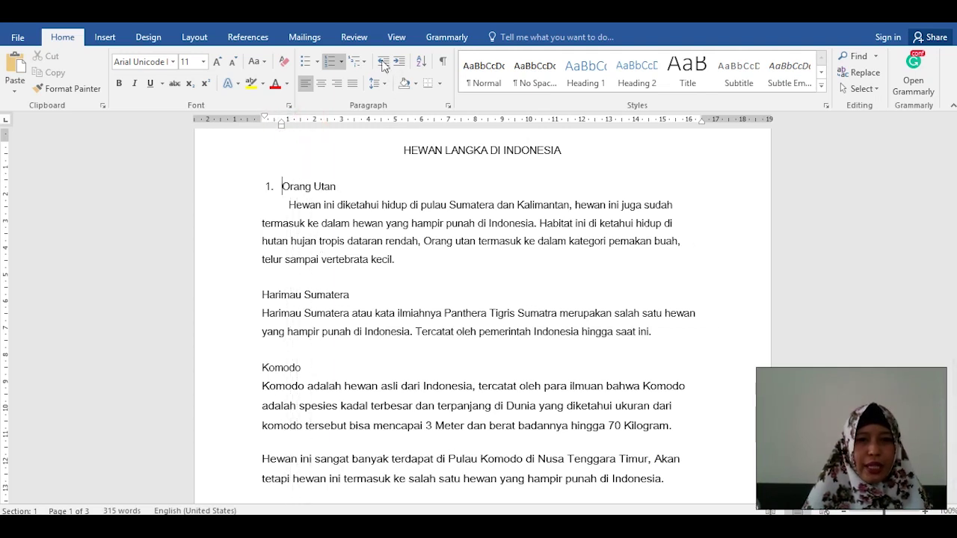
# Number the Harimau Sumatera and Komodo headings as items 2 and 3 in the 1. 2. 3. format
pyautogui.click(261, 296)
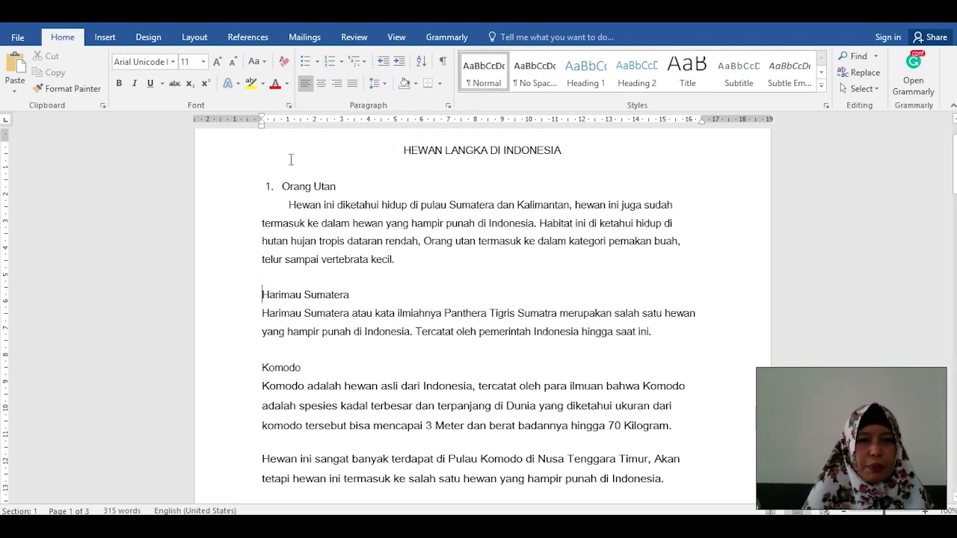
pyautogui.click(341, 61)
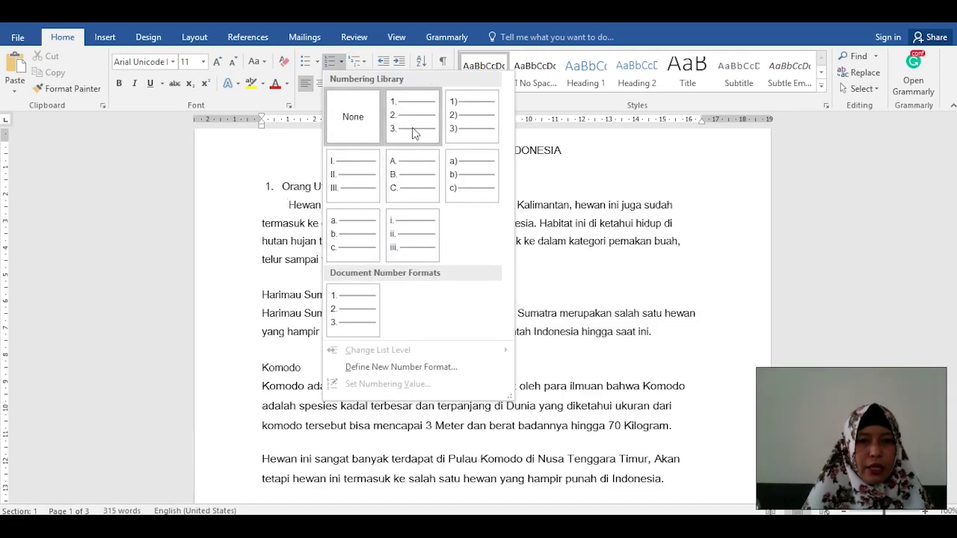
pyautogui.click(411, 127)
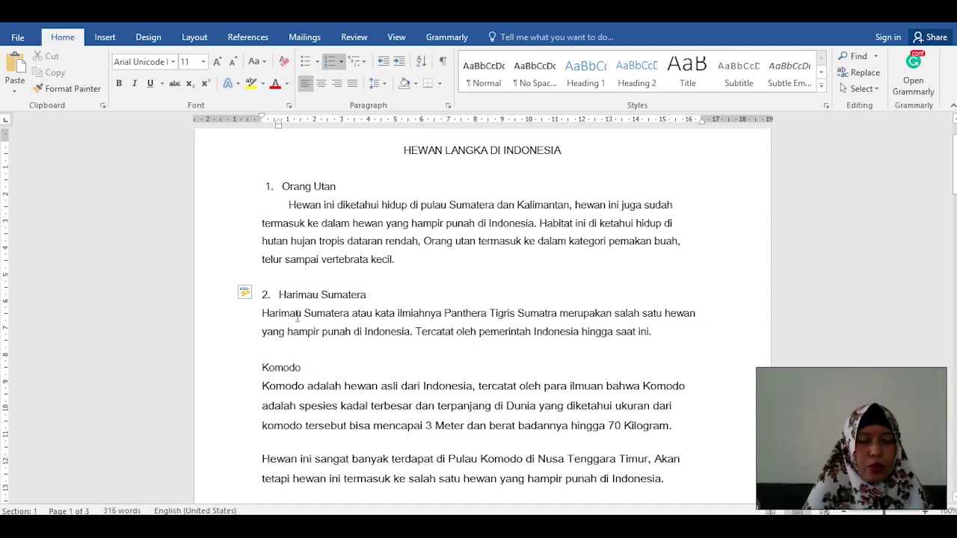
pyautogui.click(263, 368)
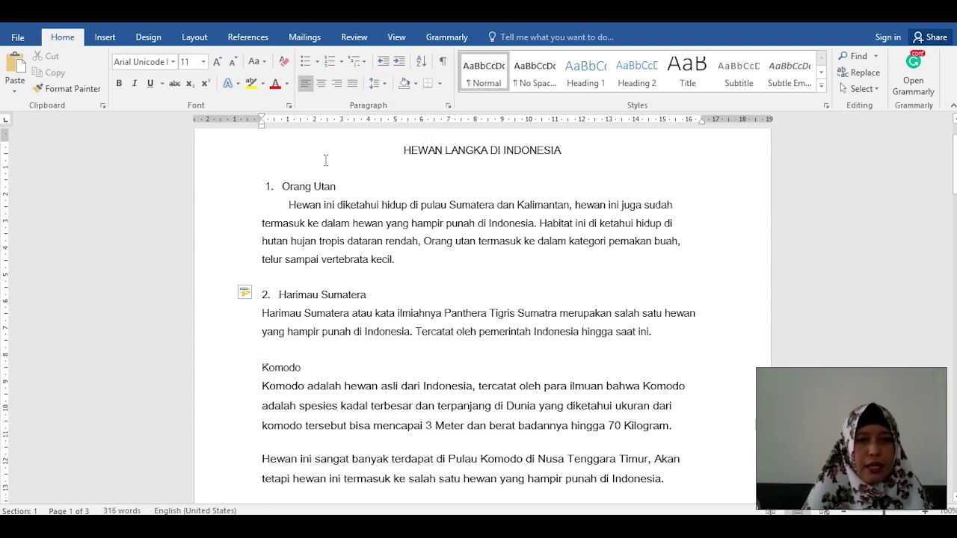
pyautogui.click(328, 65)
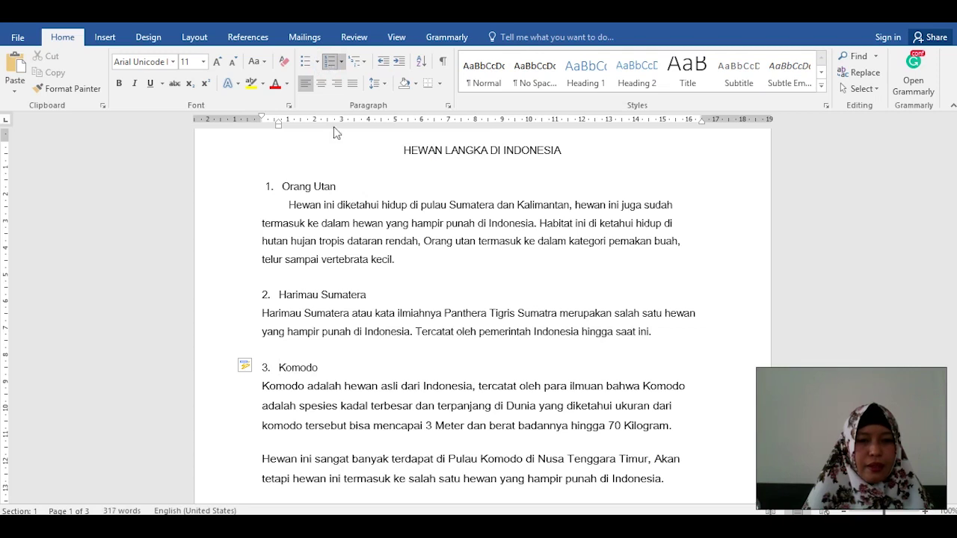
pyautogui.click(348, 368)
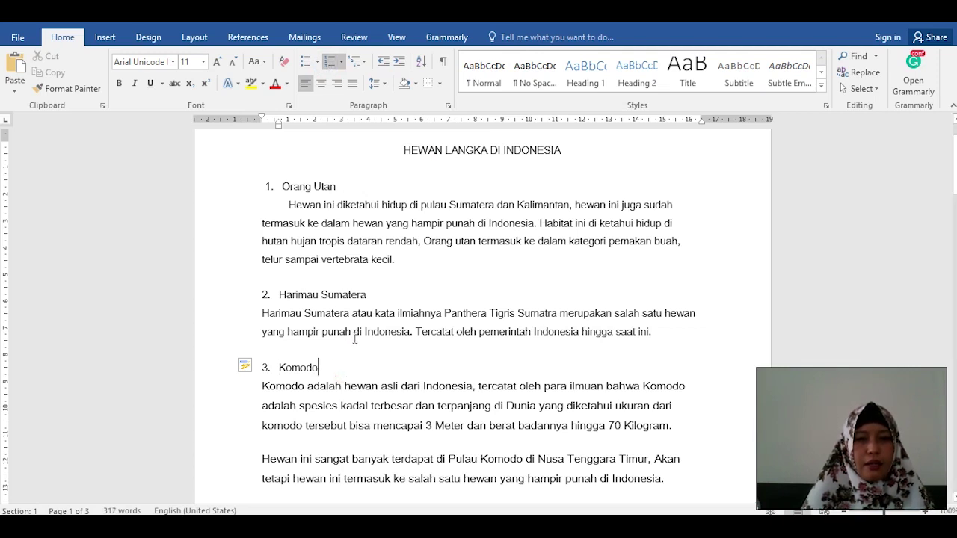
pyautogui.click(342, 63)
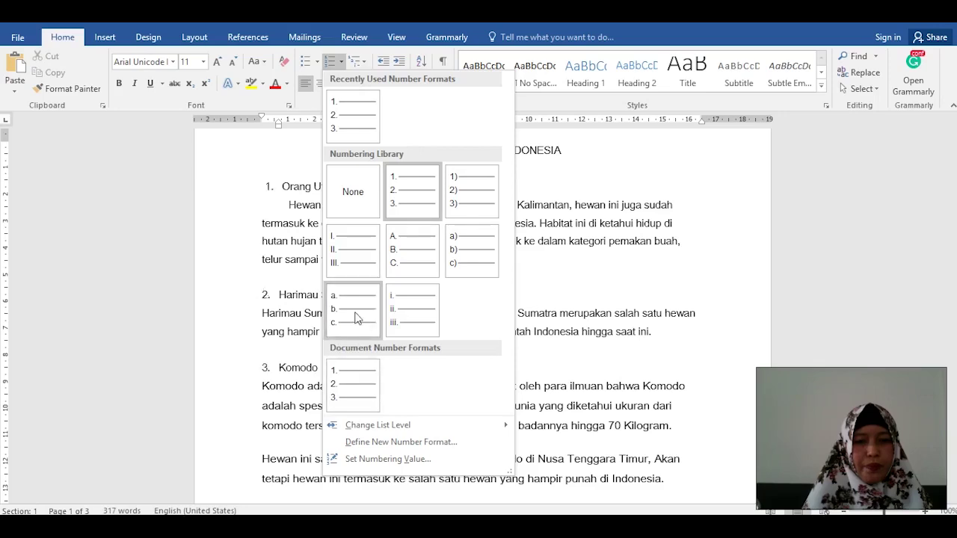
pyautogui.click(580, 214)
# Insert a page break after the last paragraph about the Cendrawasih bird to start a new blank page
pyautogui.scroll(-15, 378, 358)
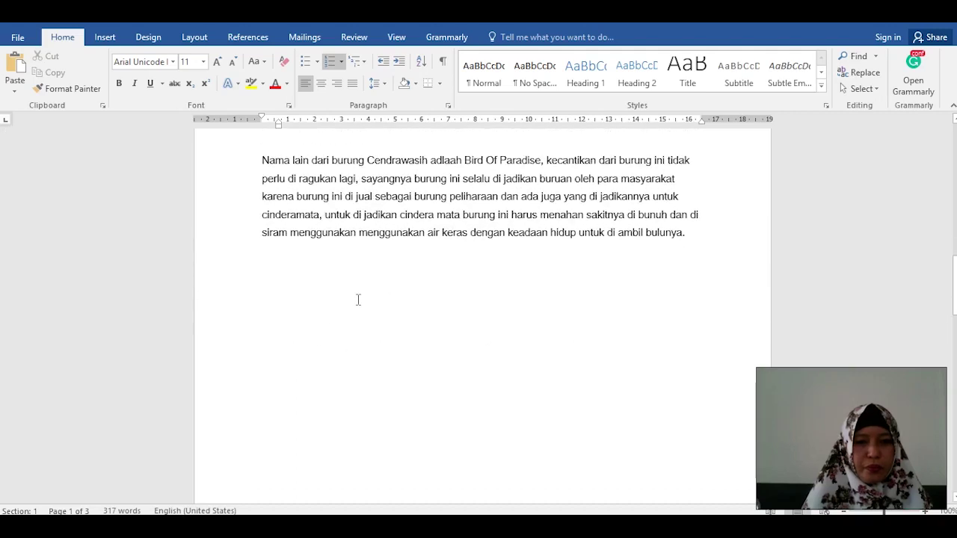
pyautogui.scroll(2, 341, 306)
pyautogui.click(697, 337)
pyautogui.moveTo(693, 329); pyautogui.dragTo(259, 278)
pyautogui.scroll(5, 259, 277)
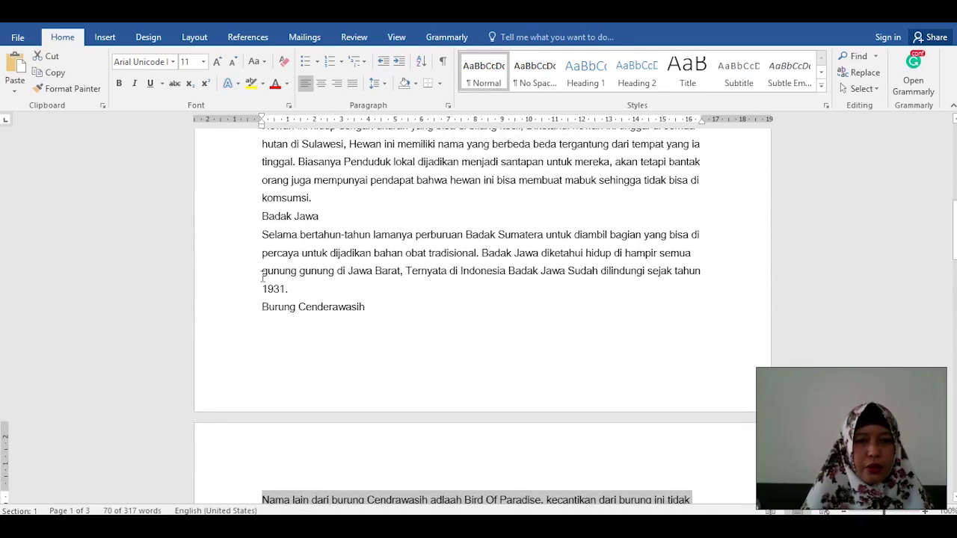
pyautogui.scroll(-8, 274, 282)
pyautogui.click(727, 162)
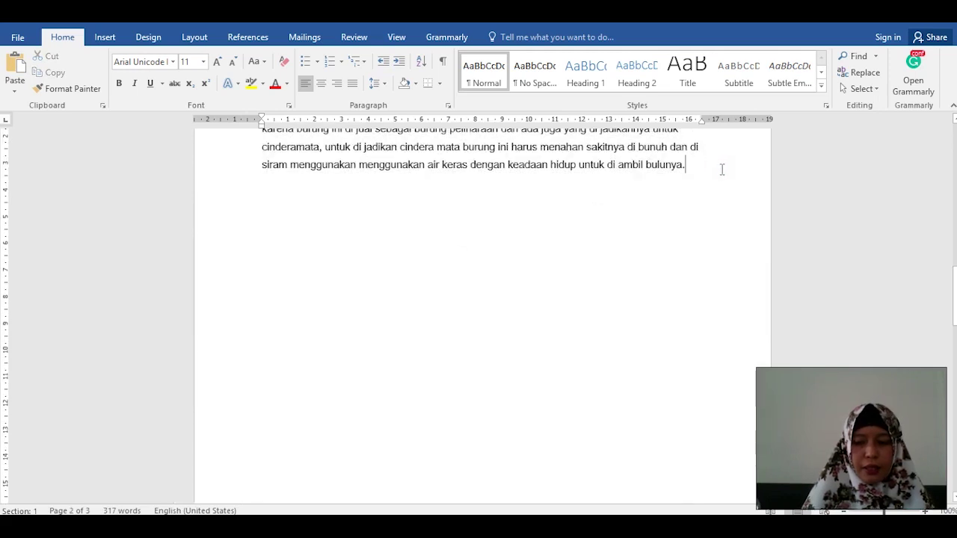
pyautogui.hotkey('ctrl', 'Return')
pyautogui.scroll(-3, 241, 347)
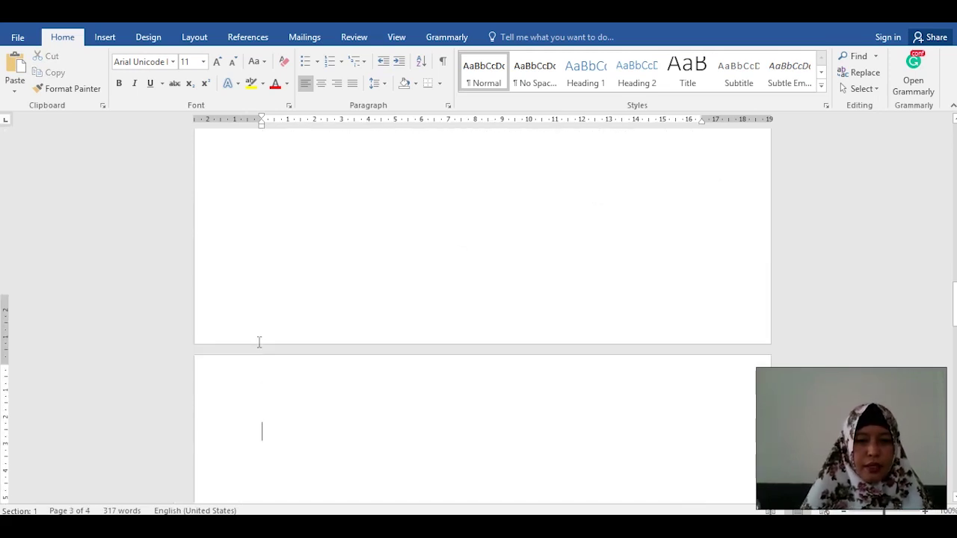
pyautogui.scroll(-1, 333, 350)
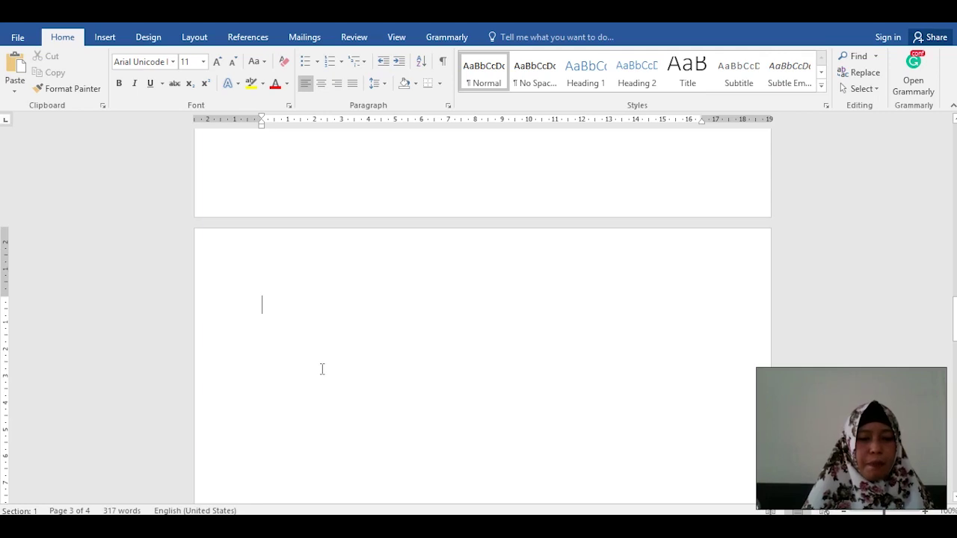
# Create a numbered list on the new page with the items "BAB I PENDAHULUAN" and "BAB 2 LANDASAN TEORI"
pyautogui.write('1. ')
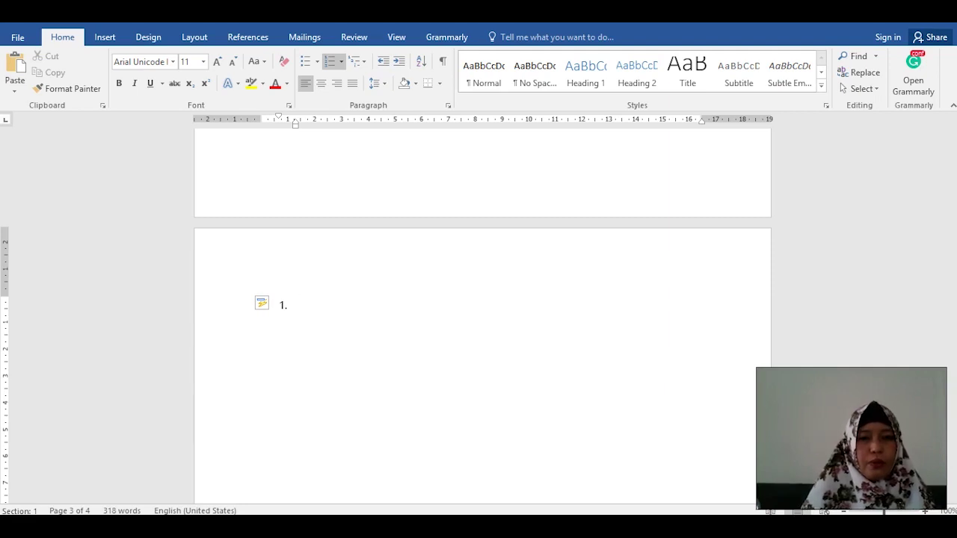
pyautogui.write('BAB I PE')
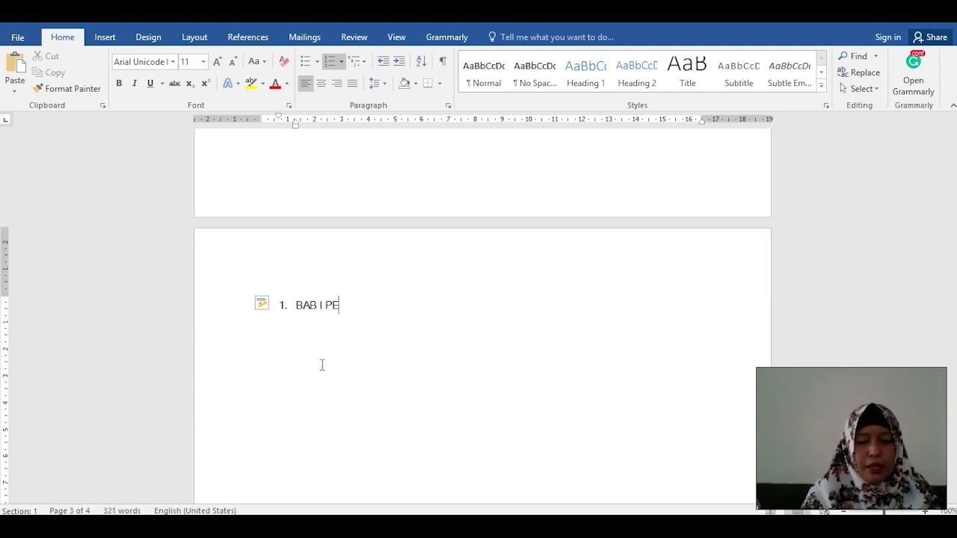
pyautogui.write('NDAHULUAN')
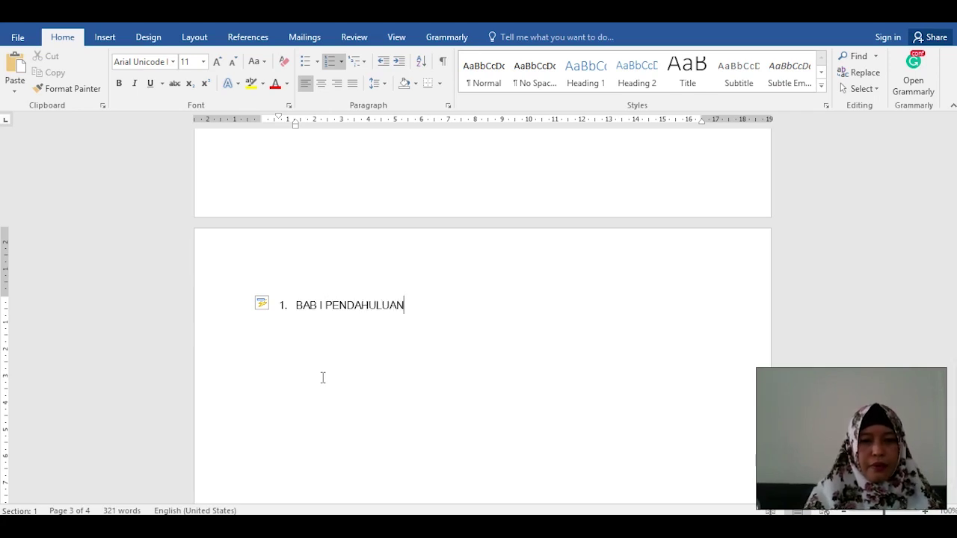
pyautogui.press('Return')
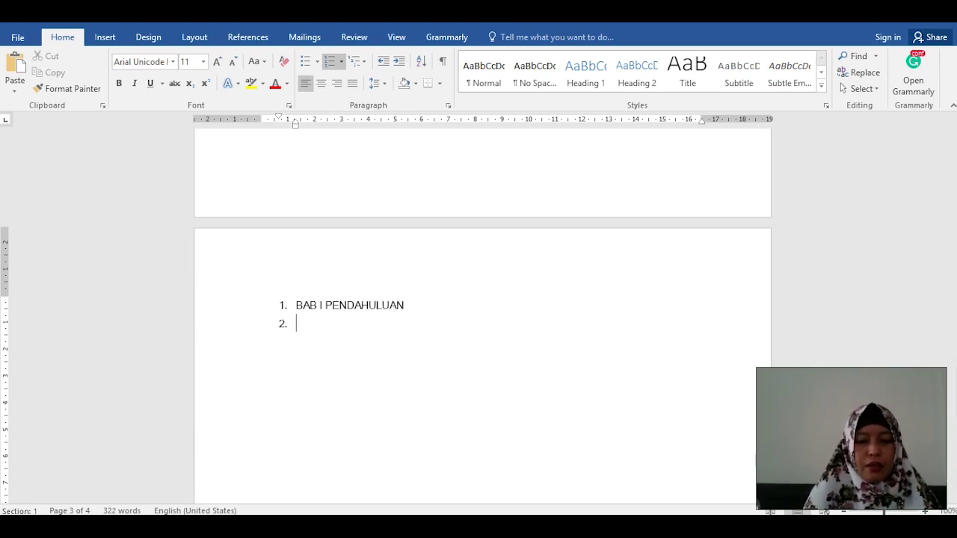
pyautogui.write('BAB')
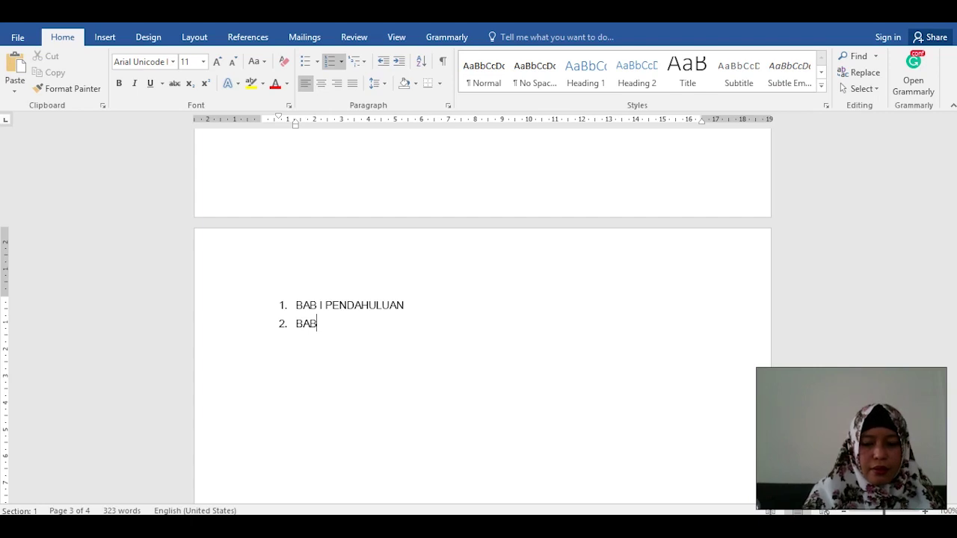
pyautogui.write(' 2')
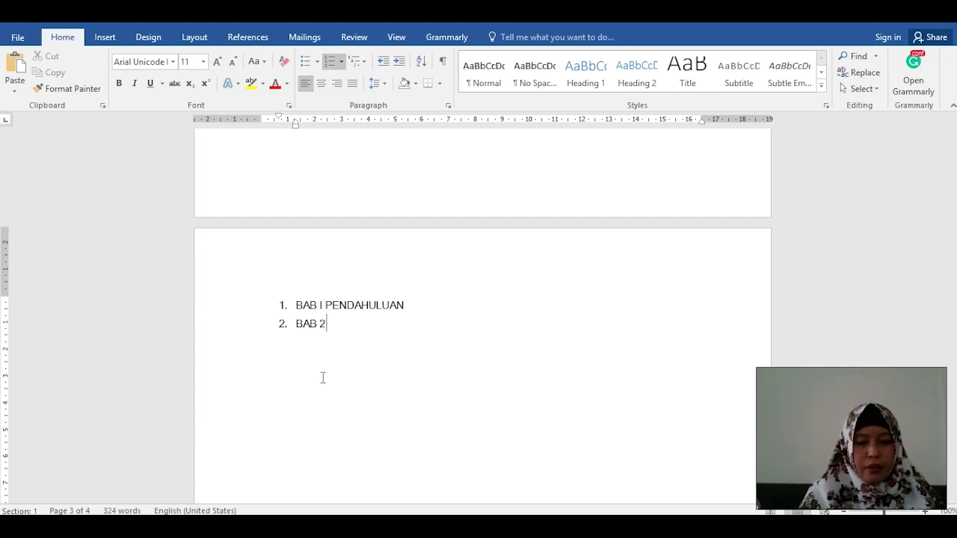
pyautogui.write(' LANDASAN TEORI')
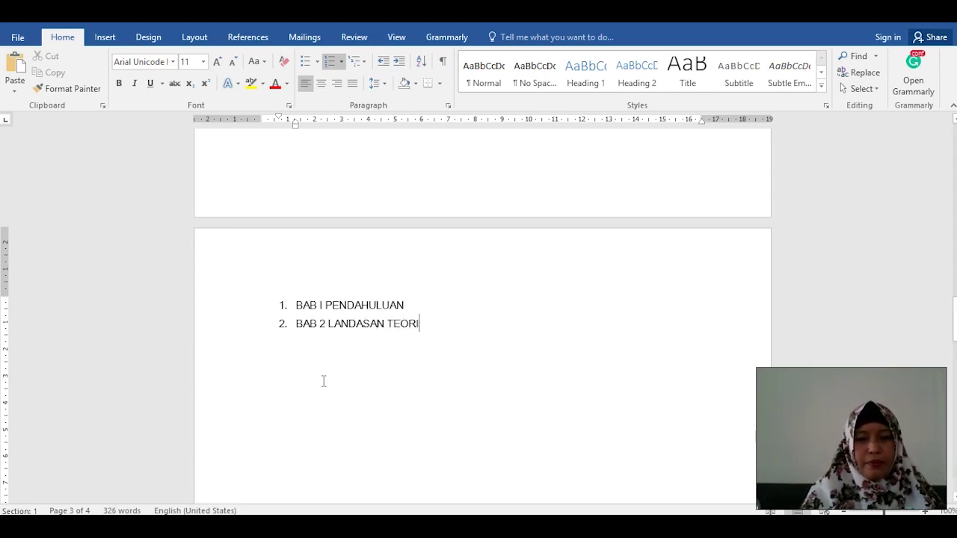
# Insert an empty unnumbered line between the BAB I PENDAHULUAN and BAB 2 LANDASAN TEORI items
pyautogui.click(406, 306)
pyautogui.press('Return')
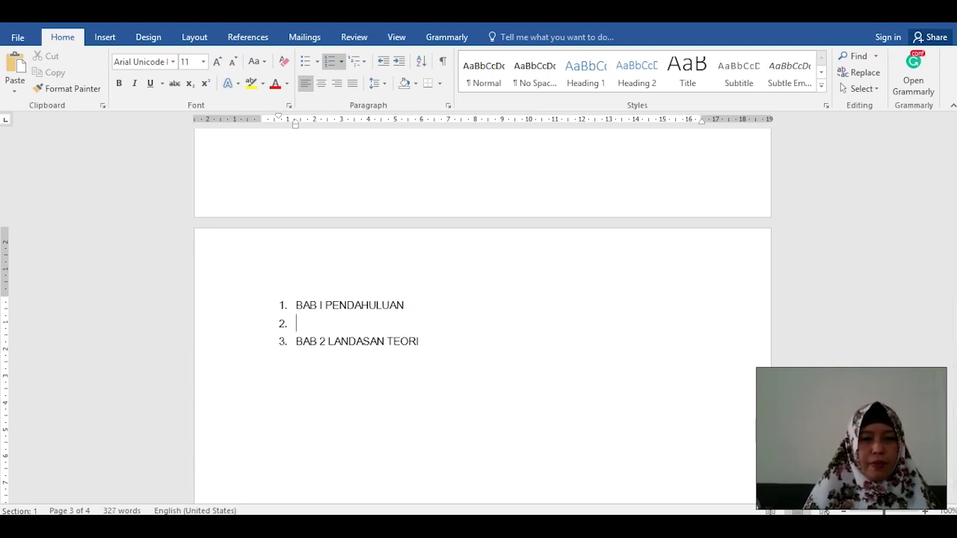
pyautogui.press('BackSpace')
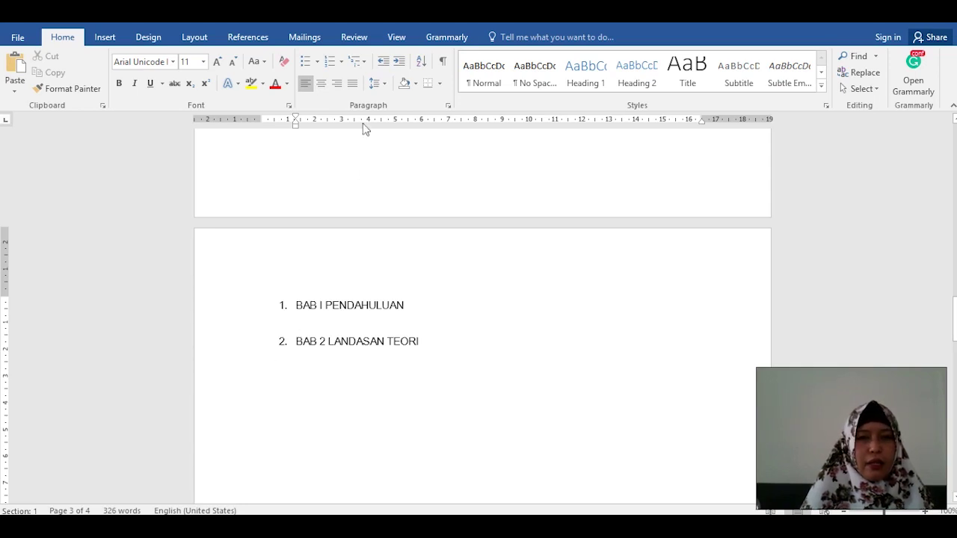
# Review the available numbering formats and multilevel list formats for the empty line
pyautogui.click(343, 63)
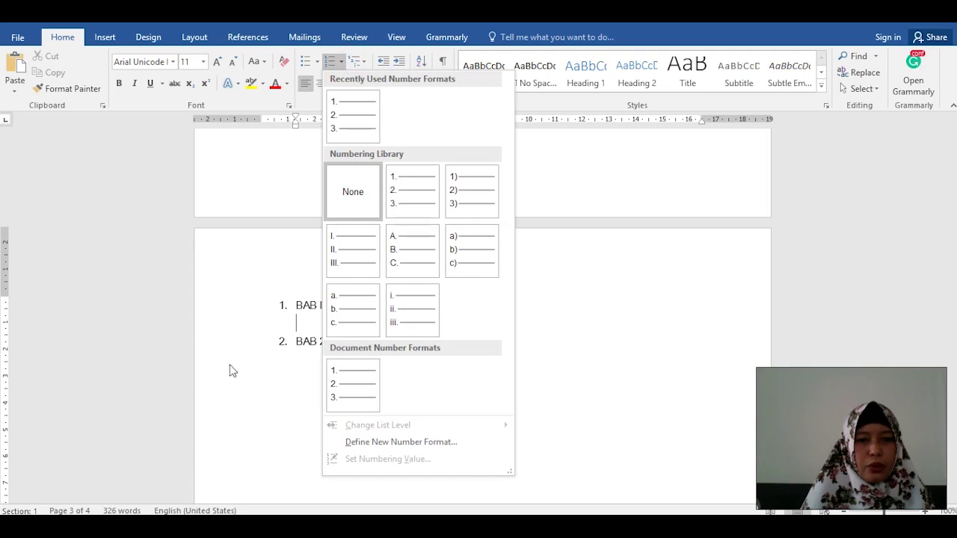
pyautogui.click(297, 322)
pyautogui.write('1')
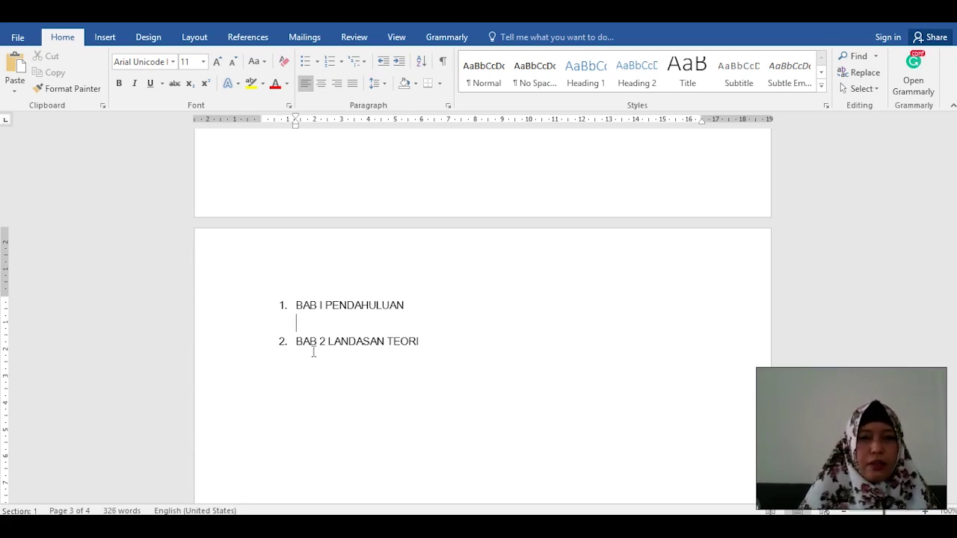
pyautogui.click(363, 63)
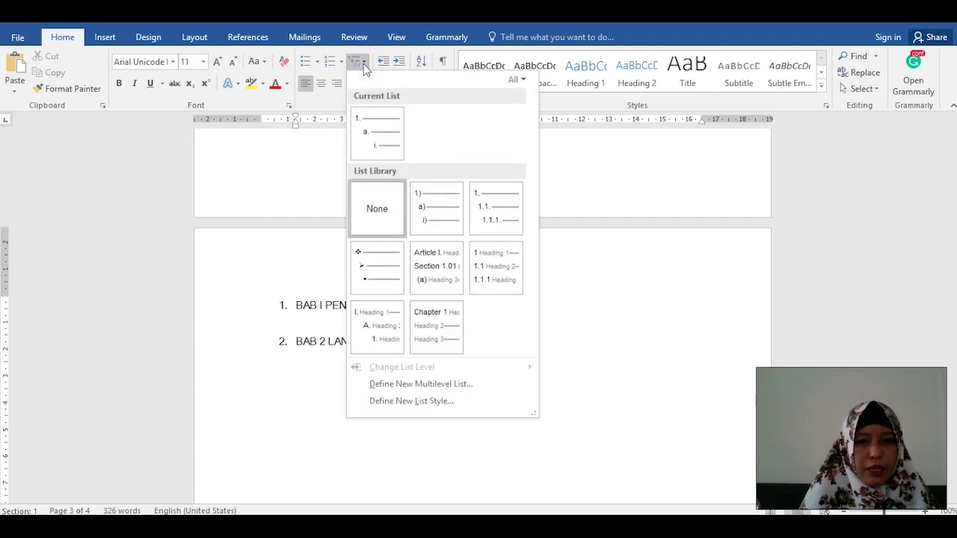
pyautogui.moveTo(369, 141)
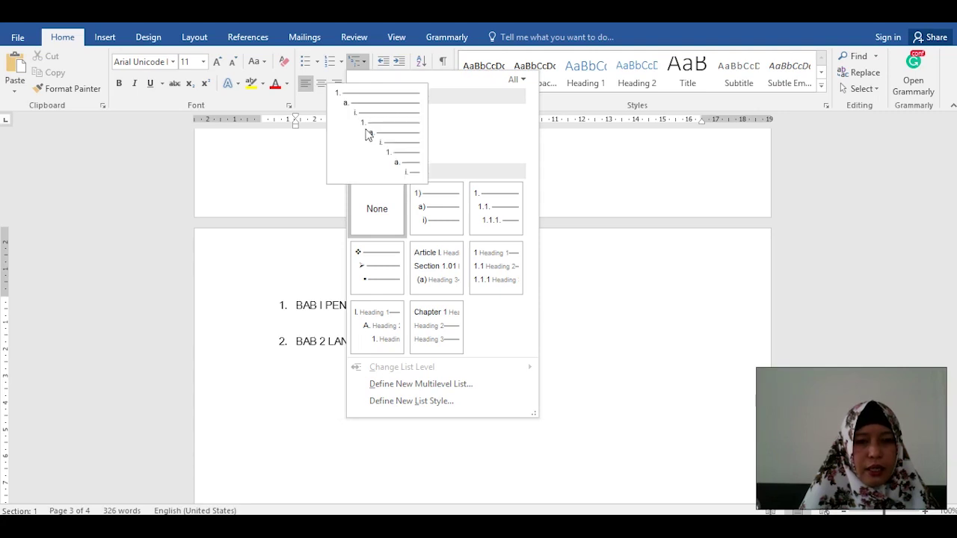
# Add the sub-item "1.1 Latar Belakang" under BAB I PENDAHULUAN and start sub-item 1.2
pyautogui.click(304, 326)
pyautogui.write('1.1')
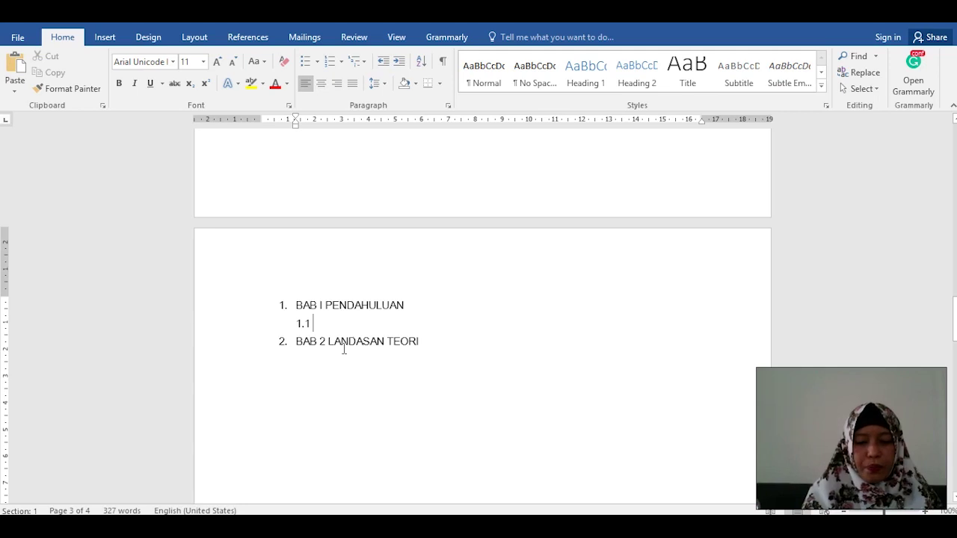
pyautogui.write('L')
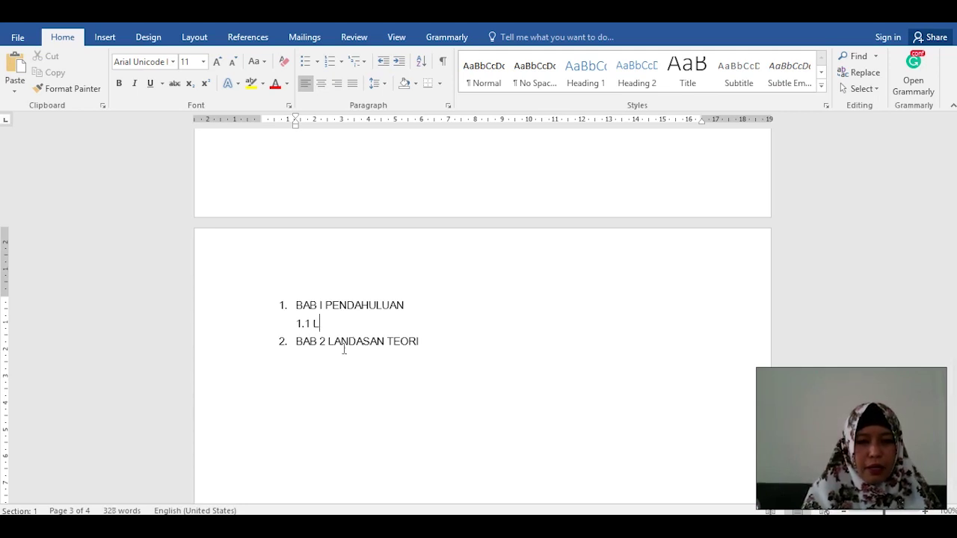
pyautogui.write('atar B')
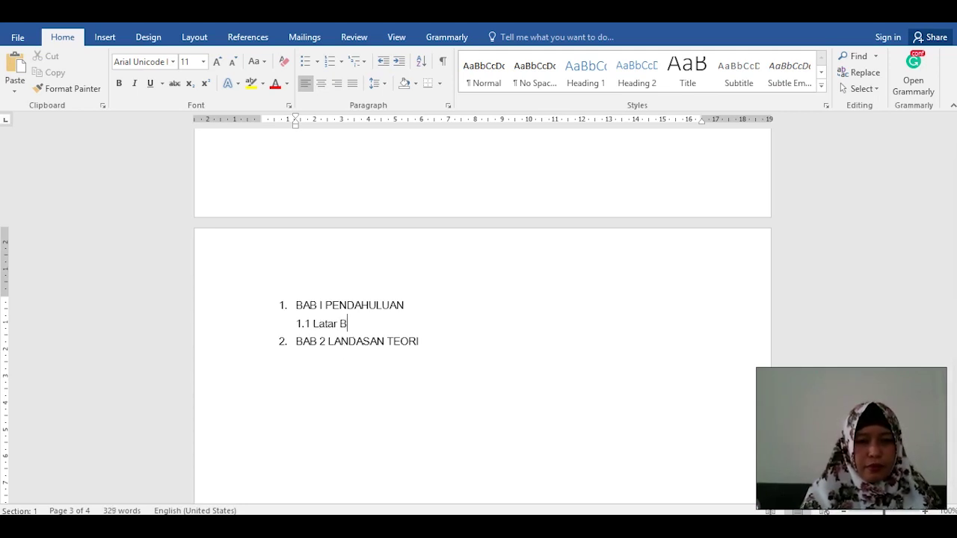
pyautogui.write('elakang')
pyautogui.press('Return')
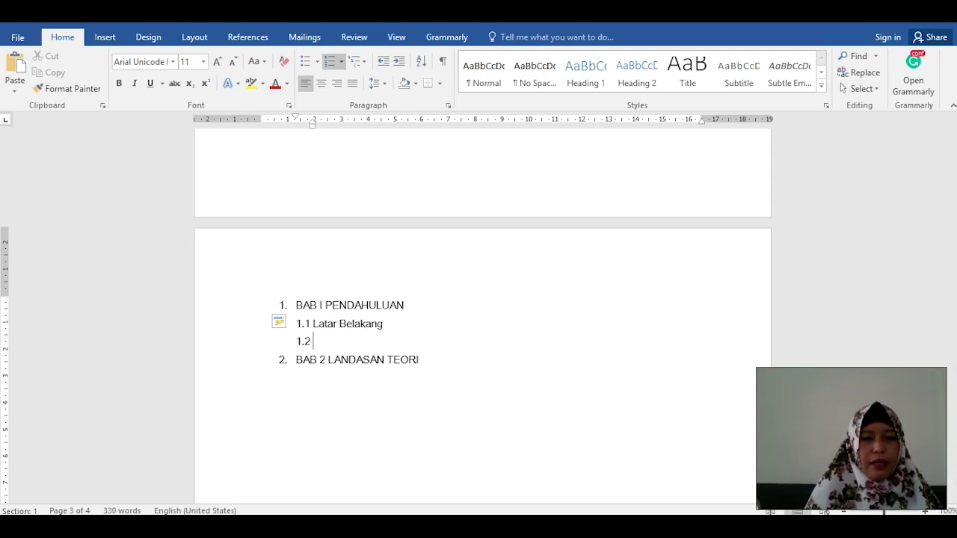
# Widen the hanging indent of sub-item 1.1 to about 2.25 on the ruler and recreate sub-item 1.2 with the same indent
pyautogui.click(315, 323)
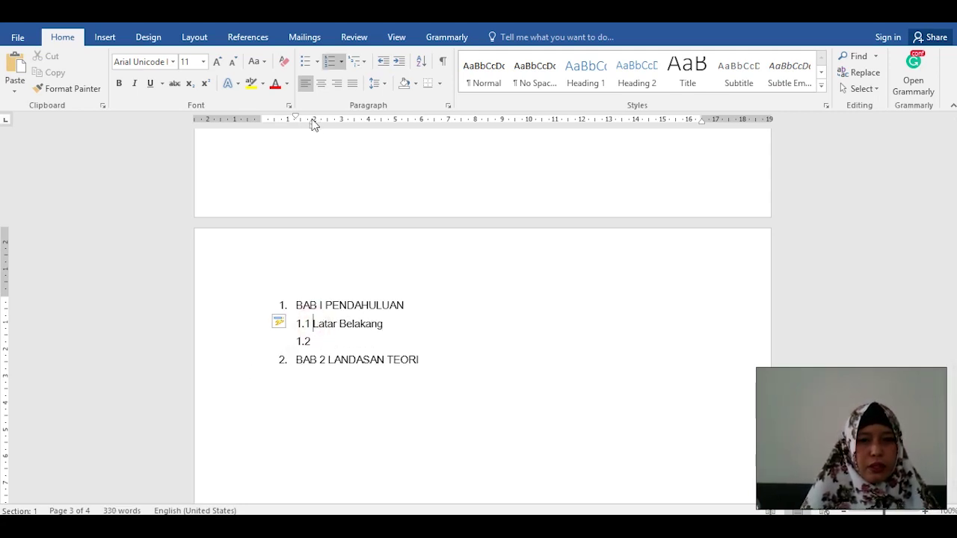
pyautogui.moveTo(313, 125); pyautogui.dragTo(322, 126)
pyautogui.click(328, 340)
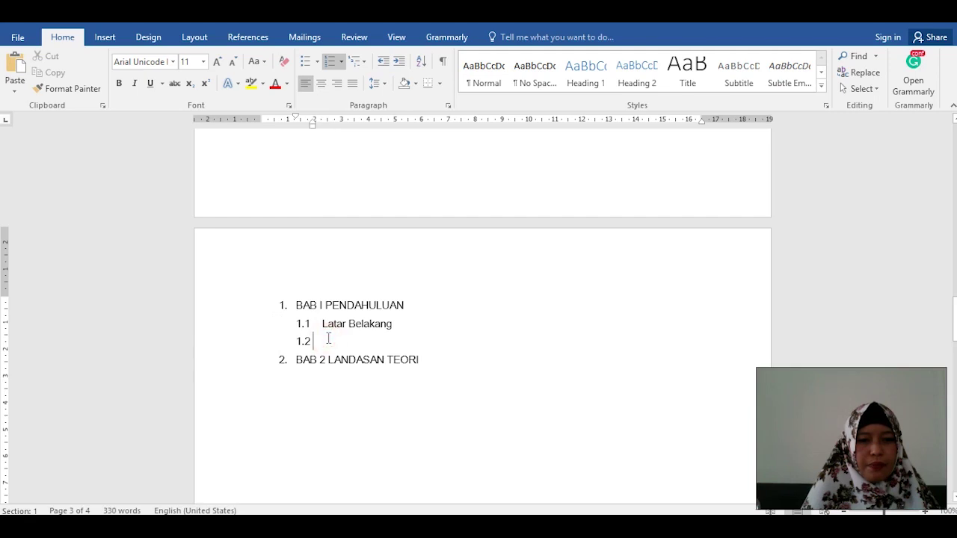
pyautogui.press('BackSpace')
pyautogui.press('BackSpace')
pyautogui.press('BackSpace')
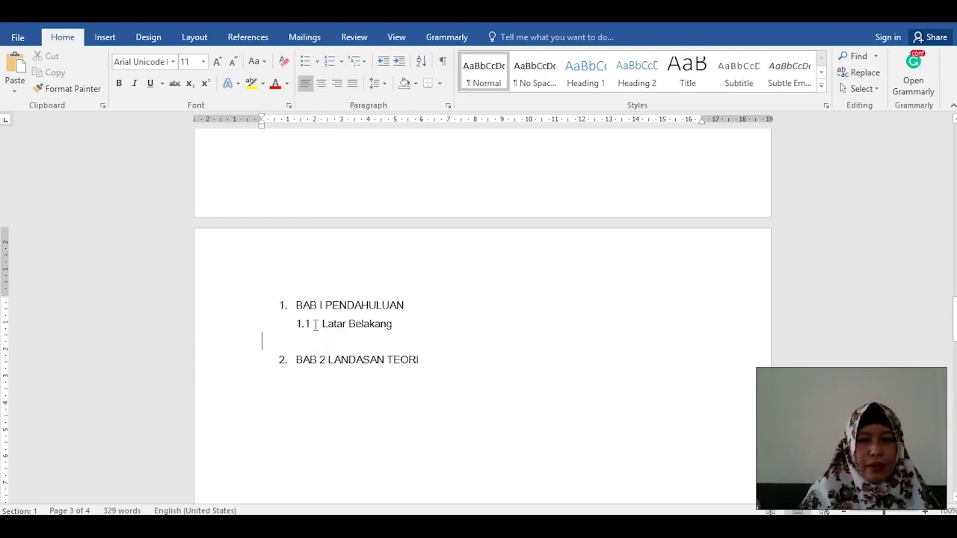
pyautogui.press('Return')
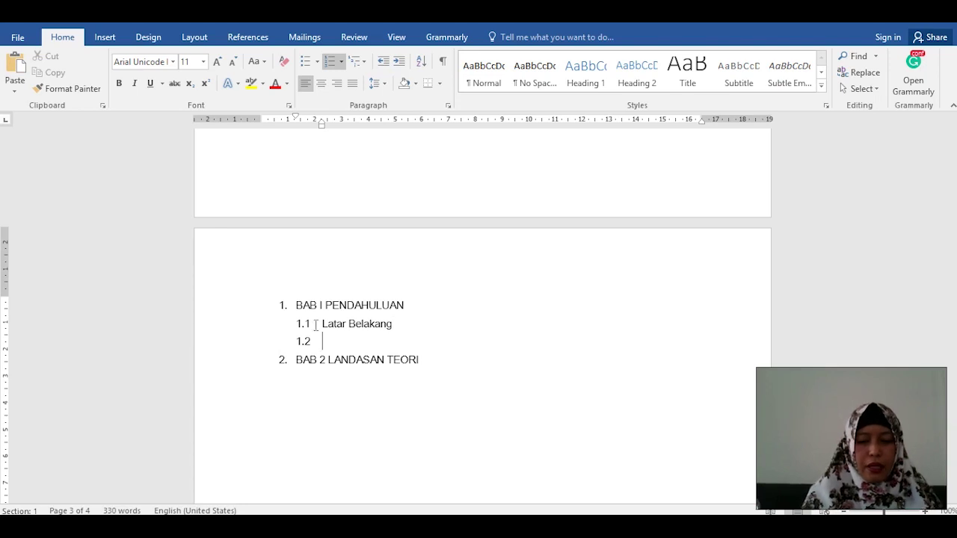
# Add the sub-items "Masalah" and "Metode Penelitian" as 1.2 and 1.3, followed by an empty unnumbered line
pyautogui.write('Masala')
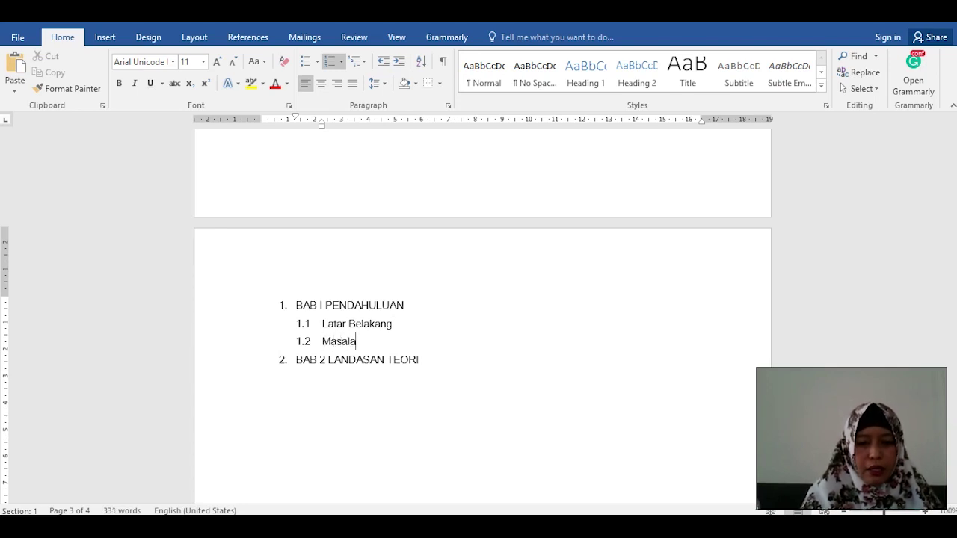
pyautogui.write('h')
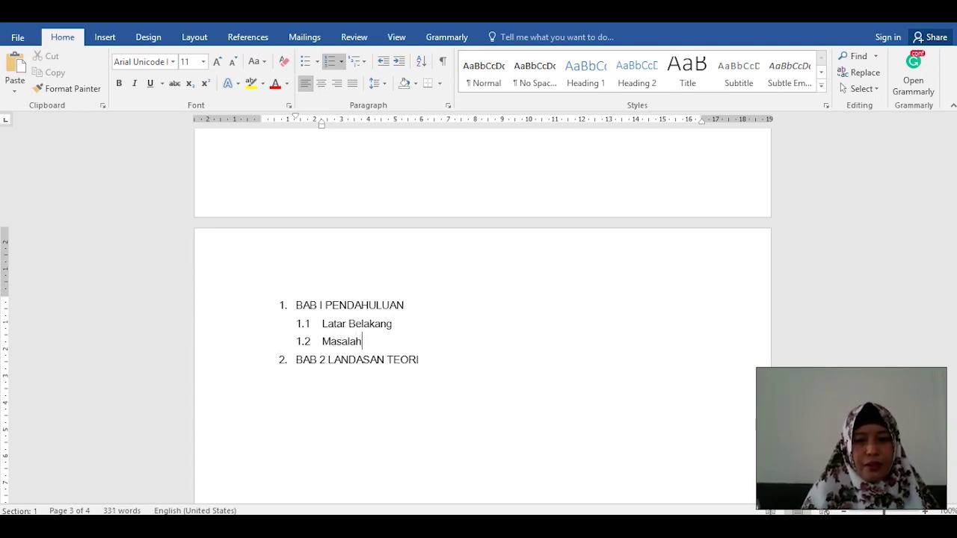
pyautogui.press('Return')
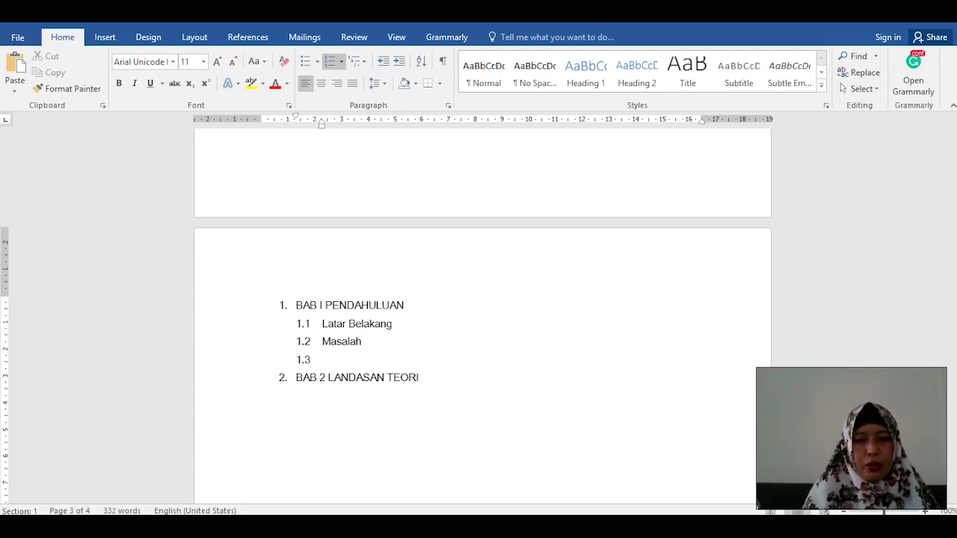
pyautogui.write('Me')
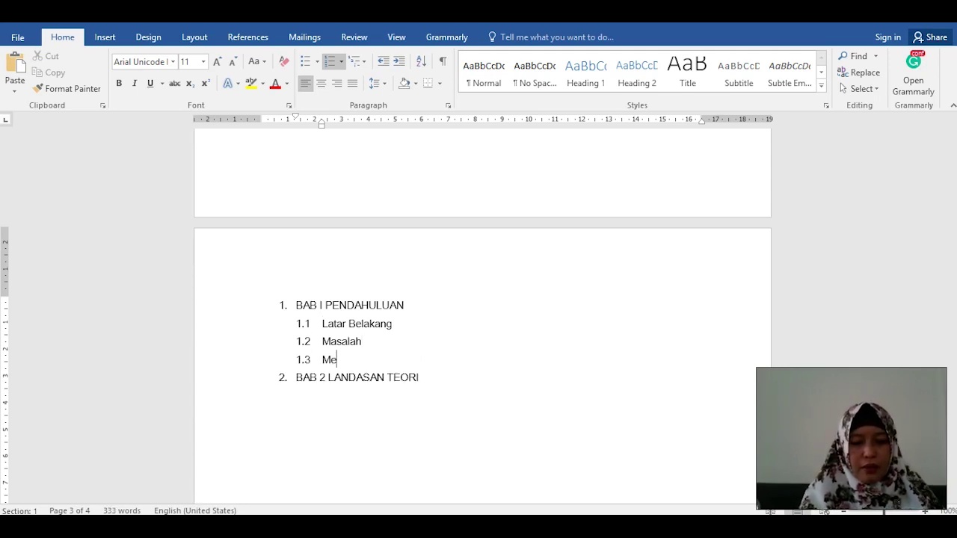
pyautogui.write('tode Pen')
pyautogui.press('BackSpace')
pyautogui.press('BackSpace')
pyautogui.write('Penelitian')
pyautogui.press('Return')
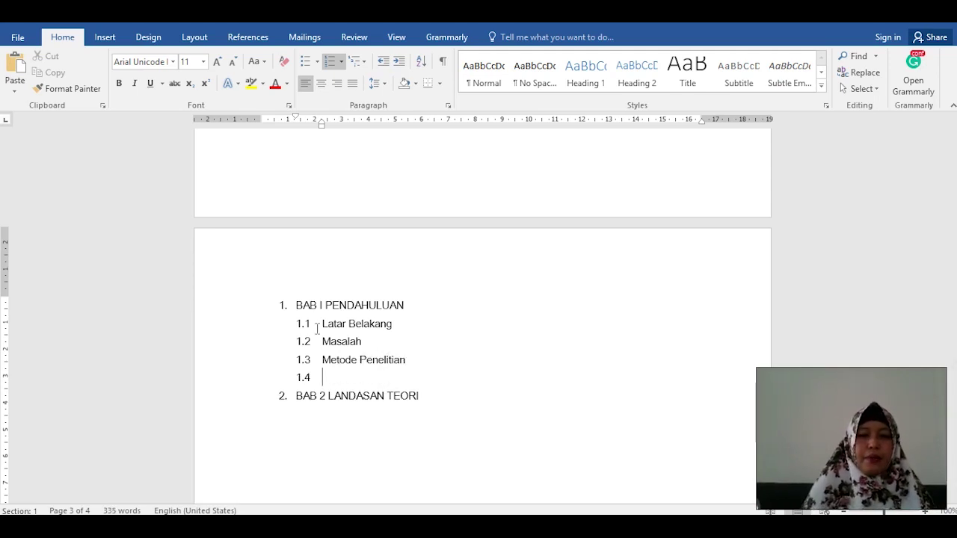
pyautogui.press('BackSpace')
# Insert an unnumbered line below BAB 2 LANDASAN TEORI and begin it with the number 2.1
pyautogui.scroll(-2, 318, 341)
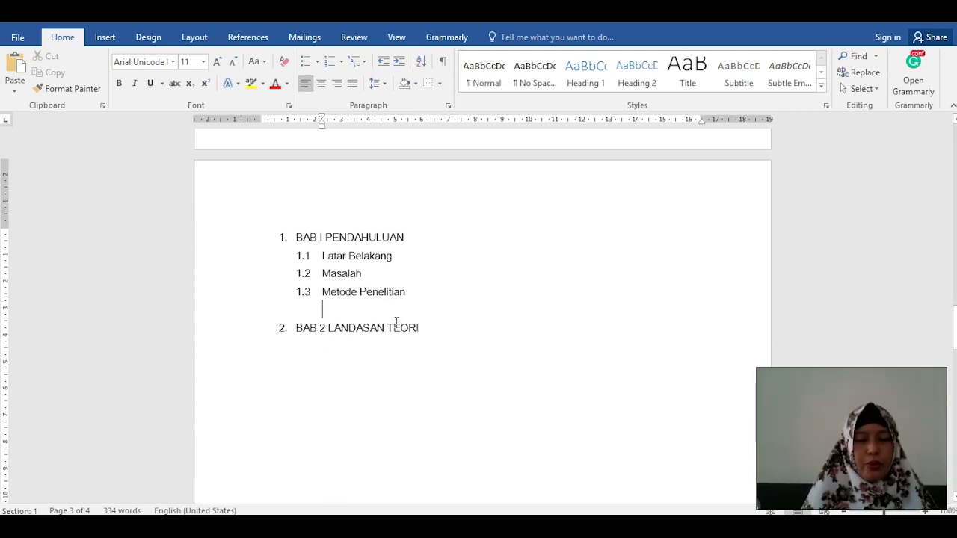
pyautogui.click(420, 327)
pyautogui.press('Return')
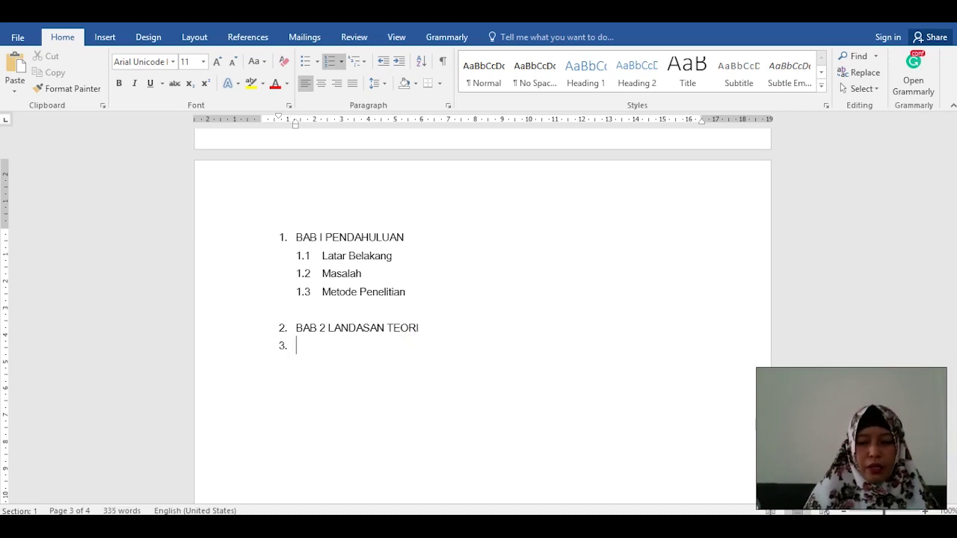
pyautogui.click(296, 327)
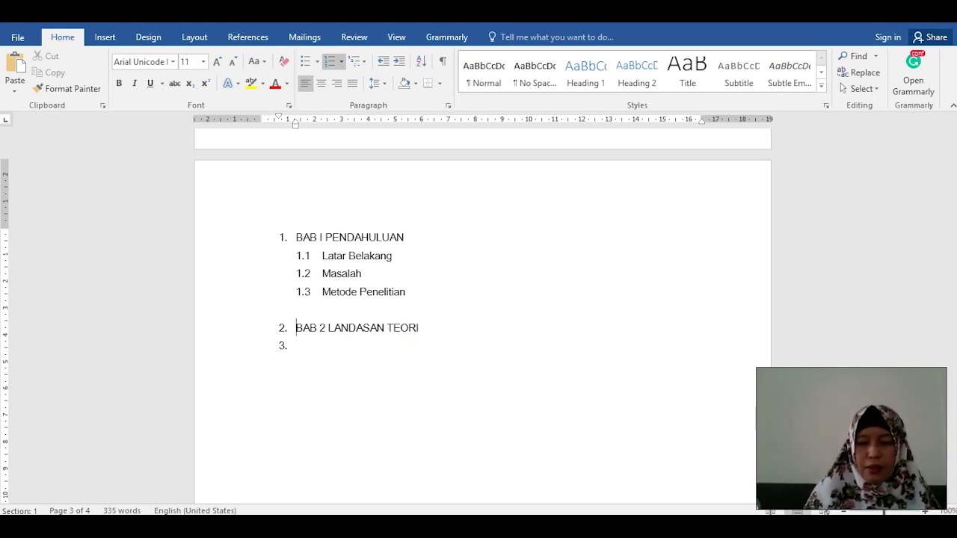
pyautogui.click(489, 328)
pyautogui.press('Return')
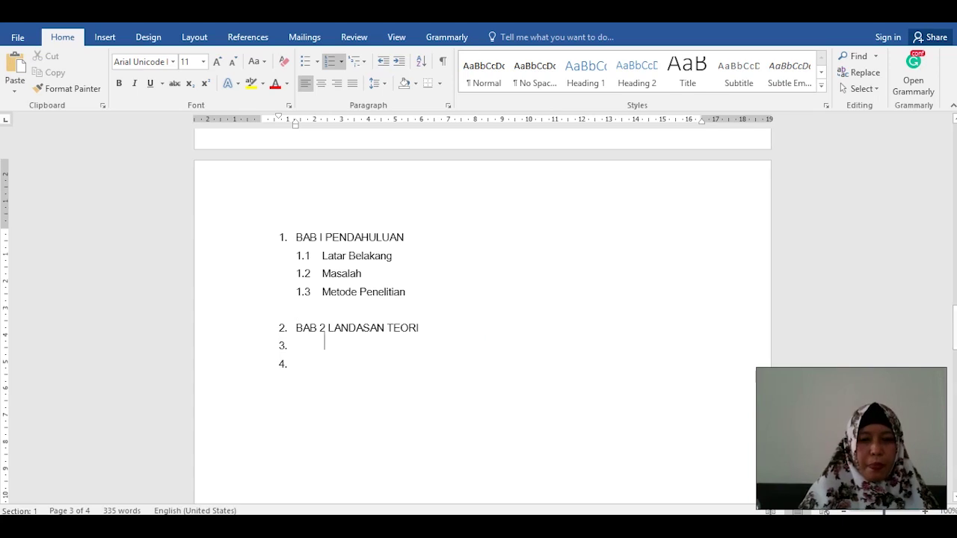
pyautogui.press('BackSpace')
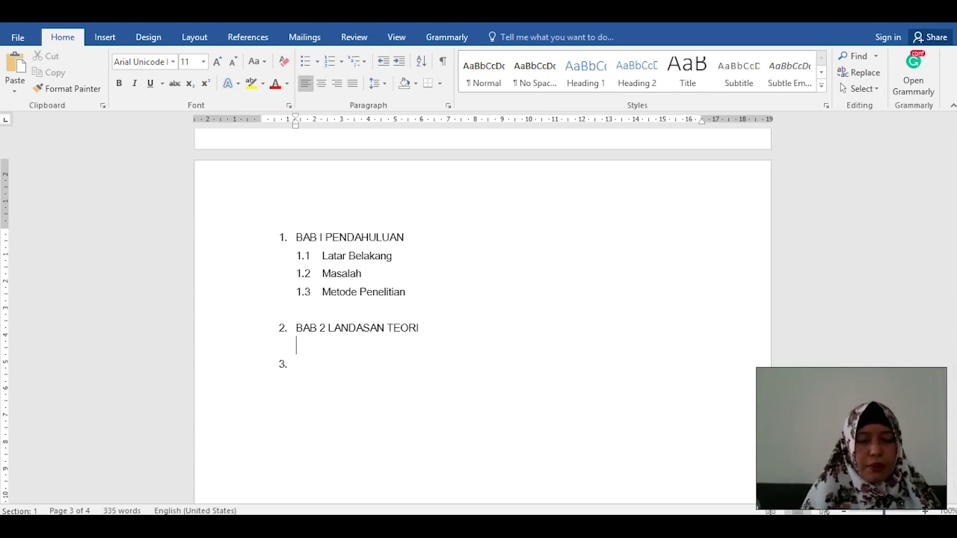
pyautogui.write('2.1')
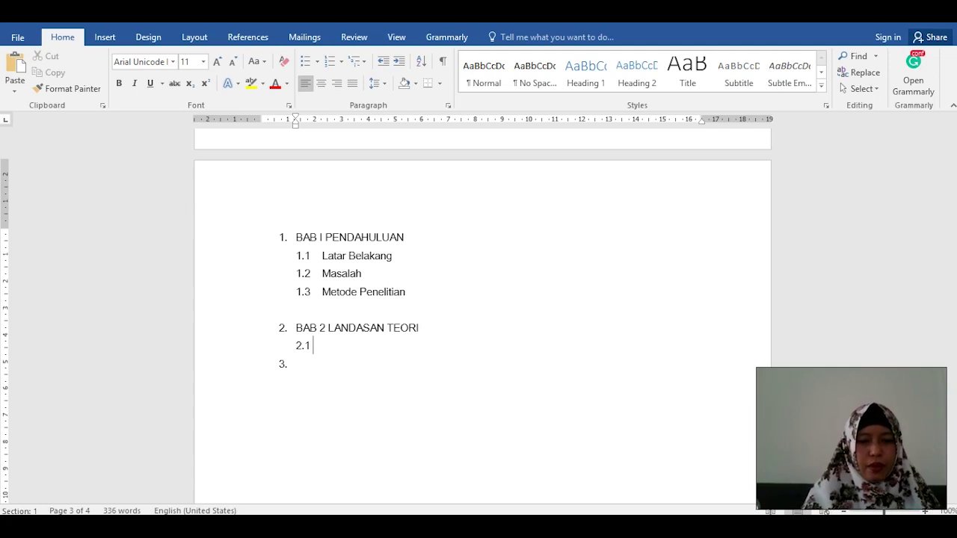
pyautogui.click(340, 62)
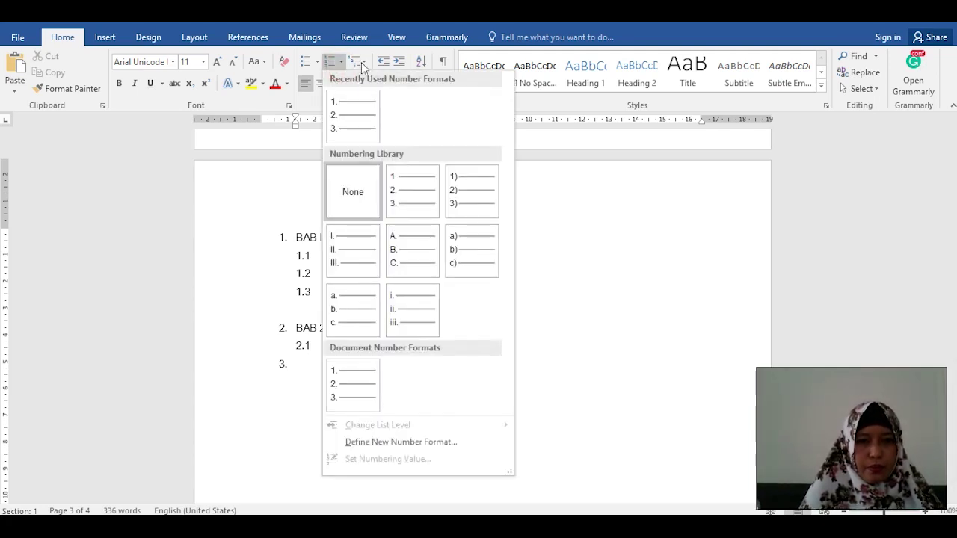
pyautogui.click(364, 65)
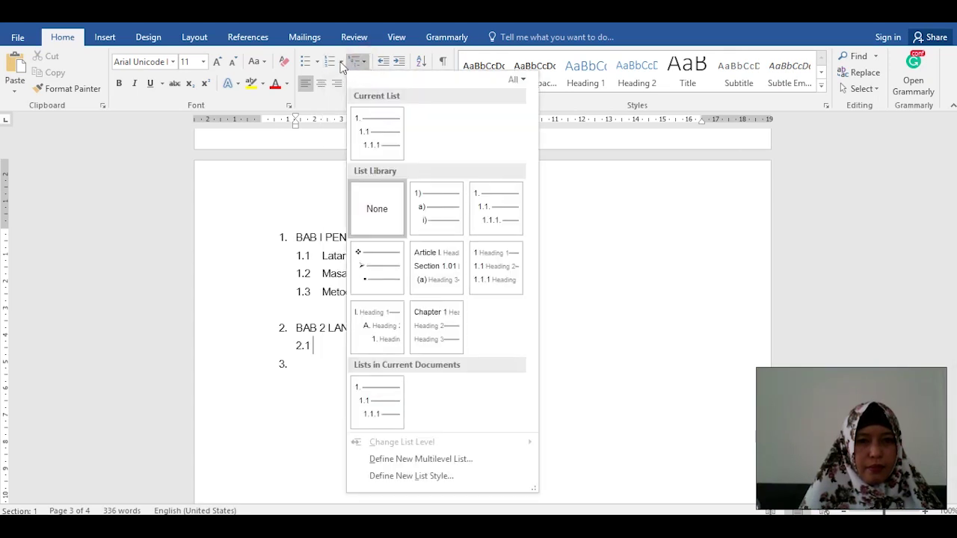
pyautogui.click(341, 64)
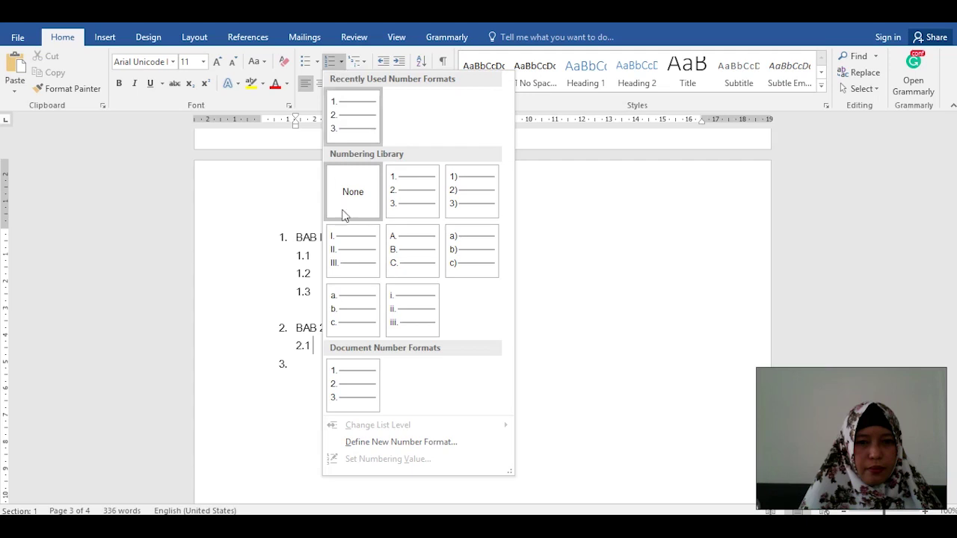
pyautogui.click(314, 344)
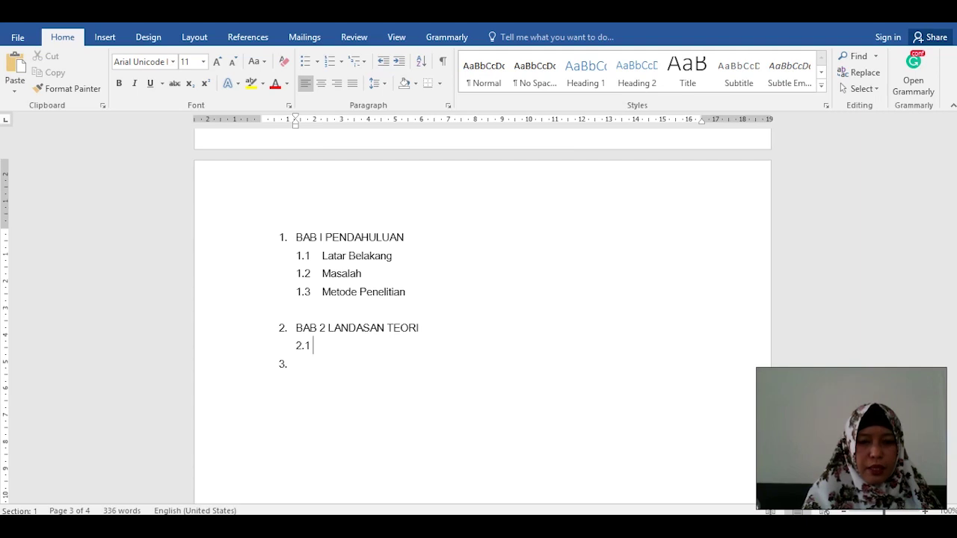
# Complete sub-item 2.1 with the text "Definisi Sistem Informasi" and start sub-item 2.2
pyautogui.write('Definis ')
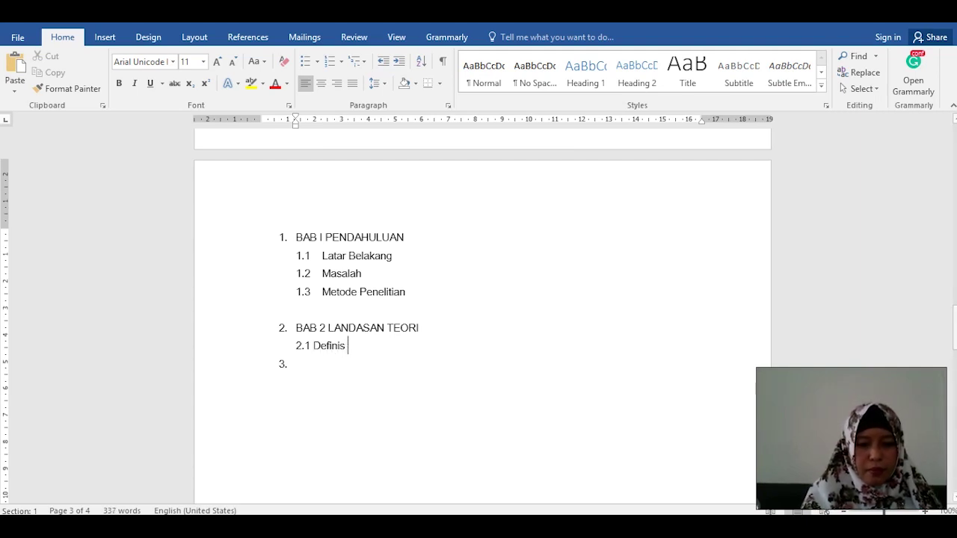
pyautogui.write('i Si')
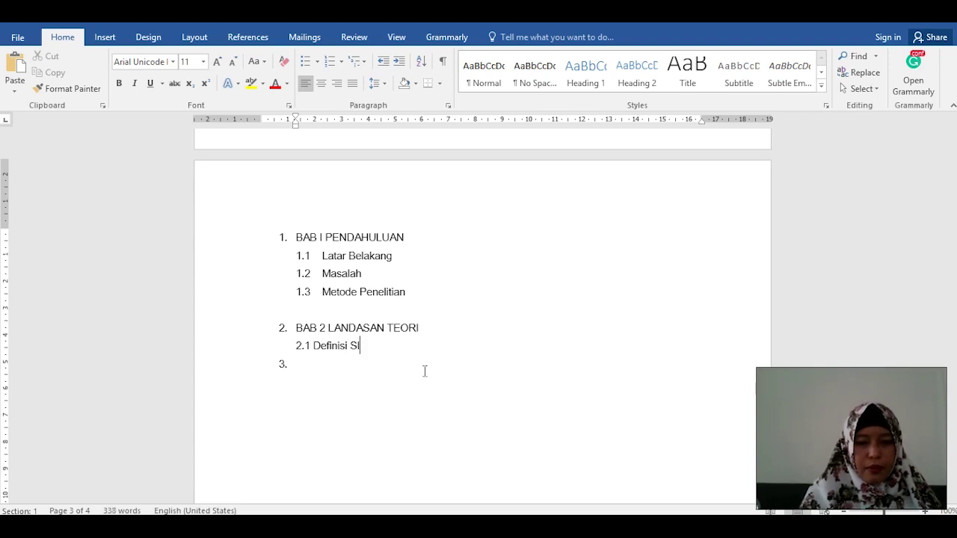
pyautogui.write('st')
pyautogui.press('BackSpace')
pyautogui.write('tem In')
pyautogui.press('BackSpace')
pyautogui.write('Informasi')
pyautogui.press('Return')
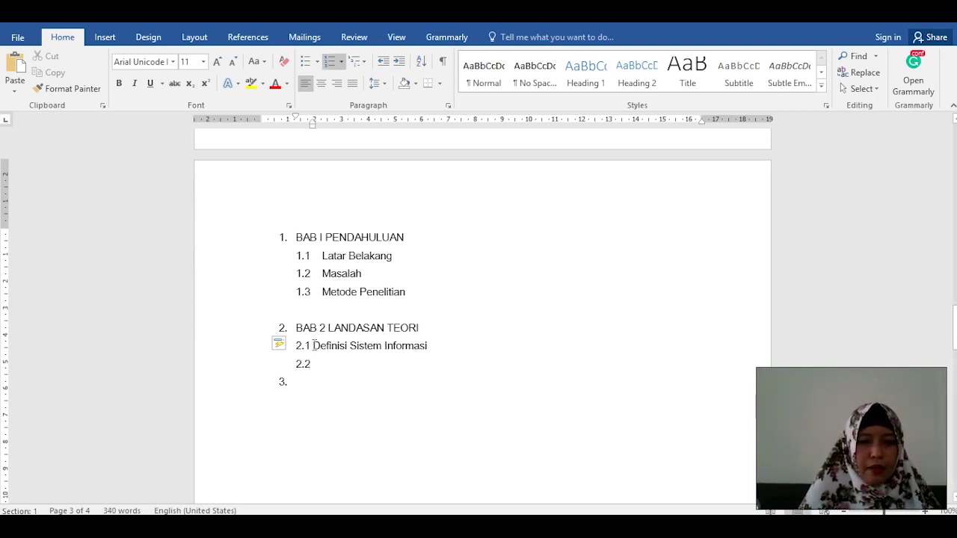
# Widen the hanging indent of sub-item 2.1 to match the BAB I sub-items and insert an unnumbered line below it
pyautogui.click(314, 345)
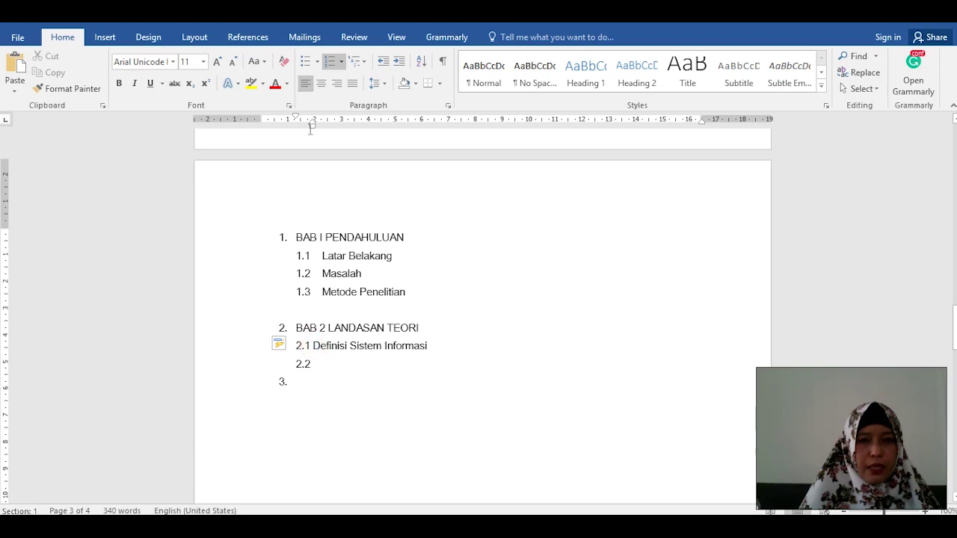
pyautogui.moveTo(313, 123); pyautogui.dragTo(322, 128)
pyautogui.click(457, 335)
pyautogui.click(462, 346)
pyautogui.press('Return')
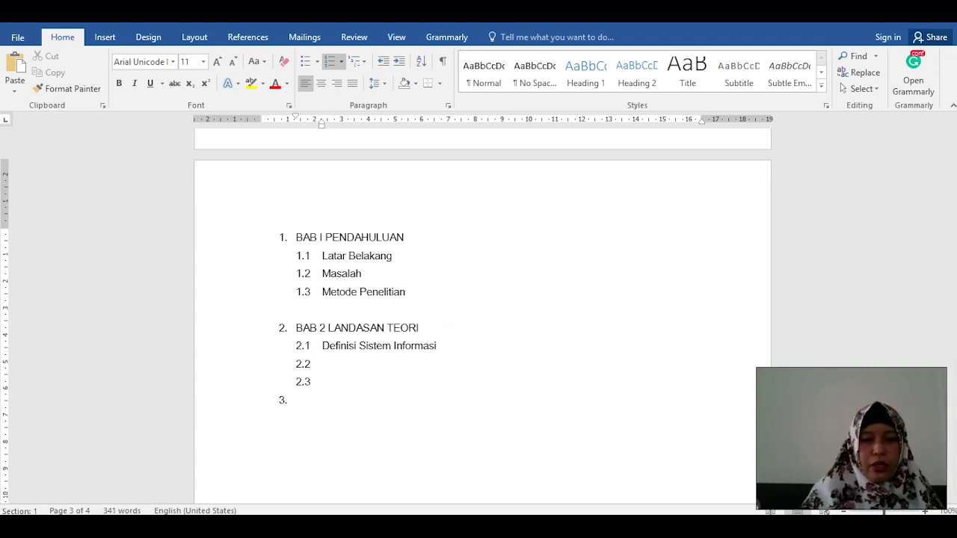
pyautogui.press('BackSpace')
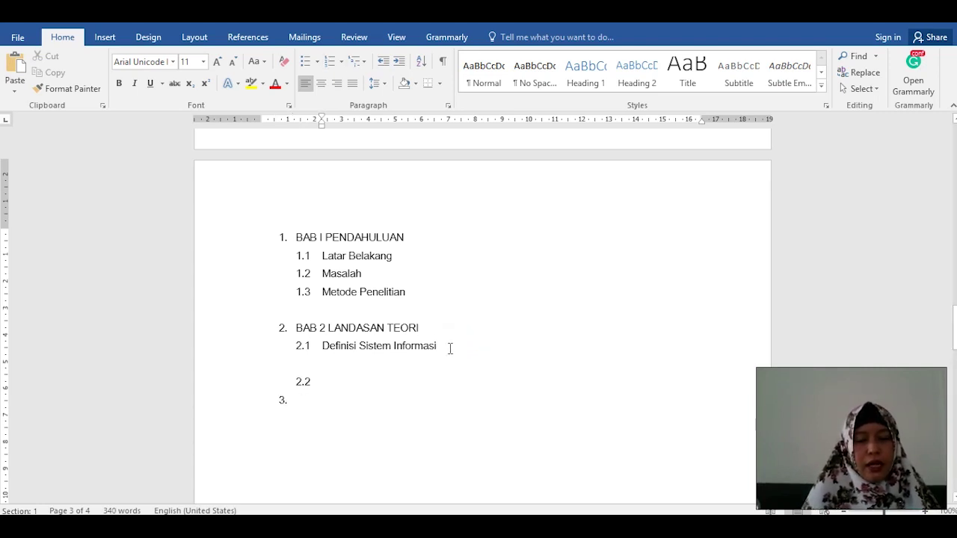
# Add the third-level items 2.1.1 "Definisi Sistem" and 2.1.2 "Definisi Informasi" under Definisi Sistem Informasi
pyautogui.write('2')
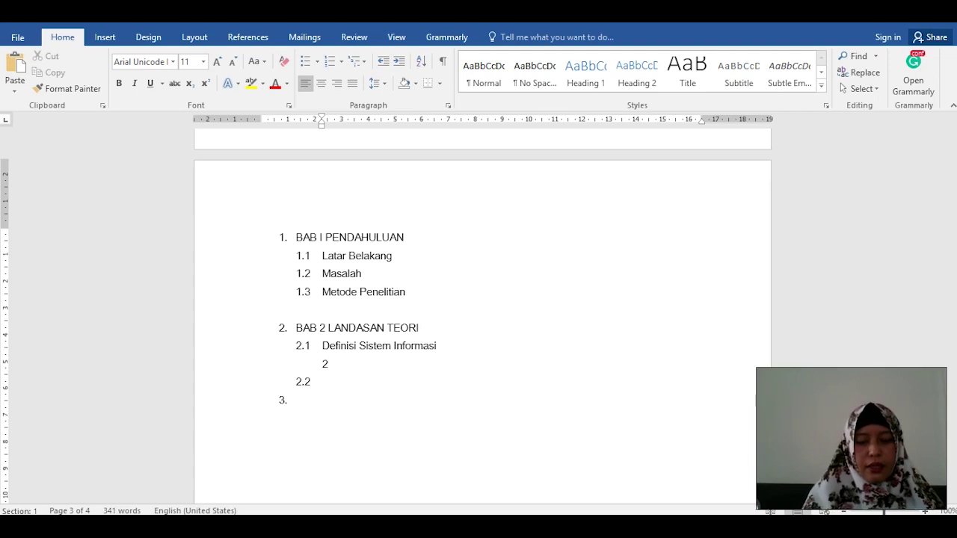
pyautogui.write('.1.1')
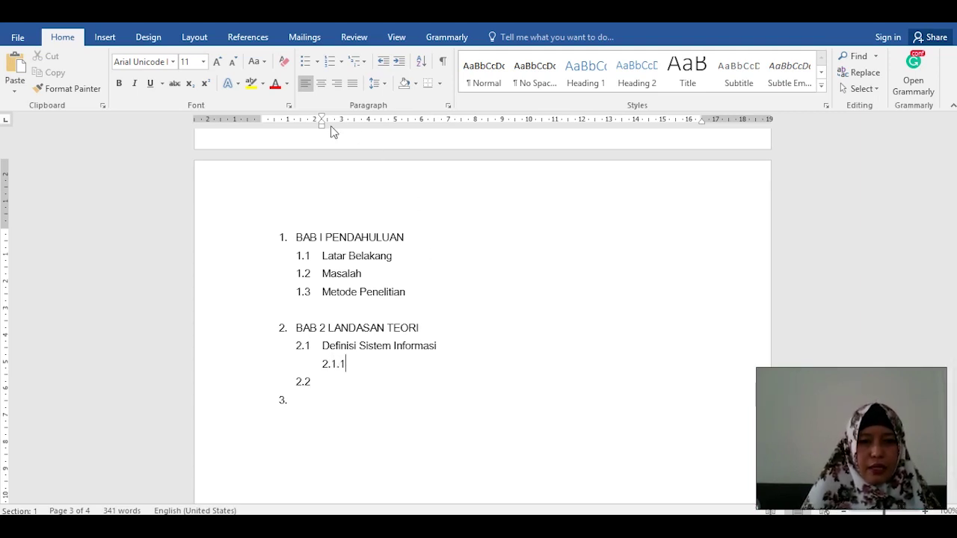
pyautogui.write(' Definis')
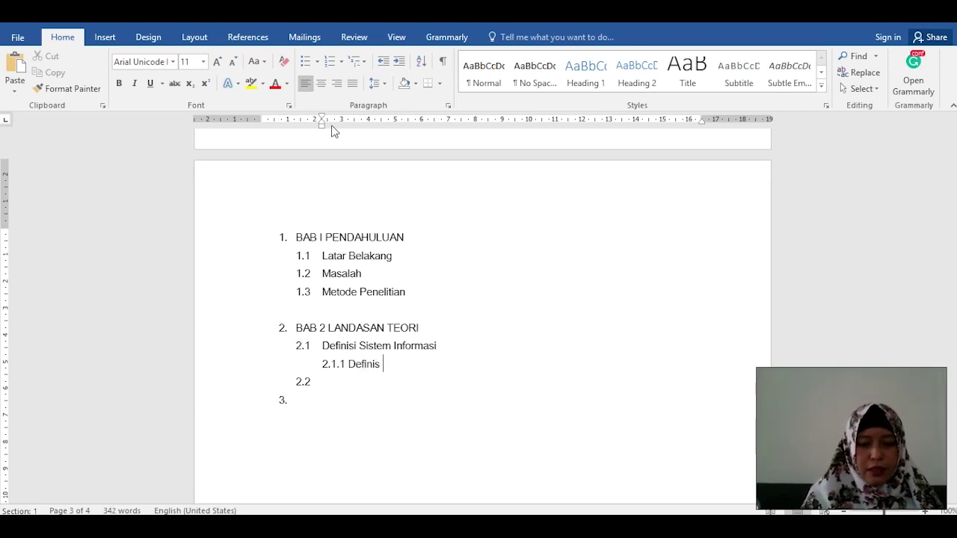
pyautogui.write(' Sistem')
pyautogui.press('Return')
pyautogui.write('De')
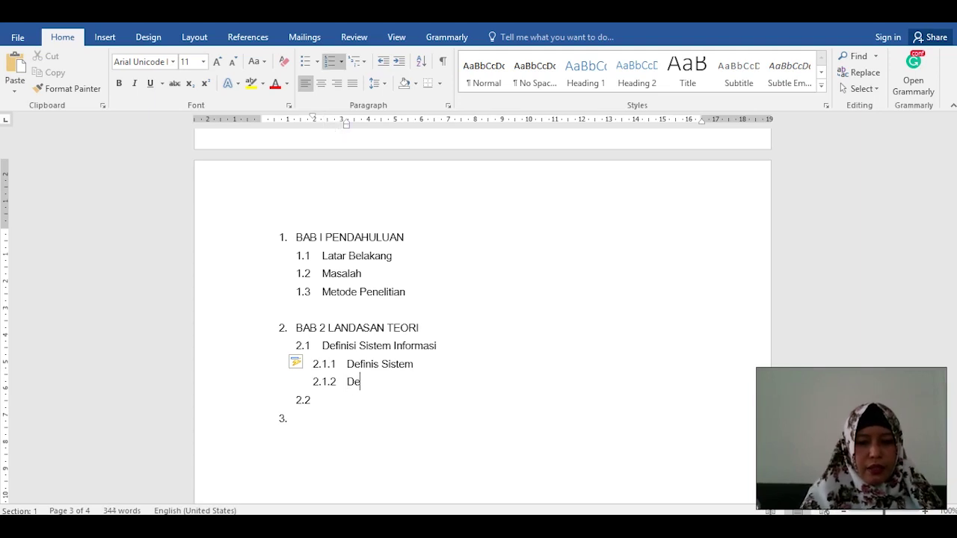
pyautogui.write('finis Informasi')
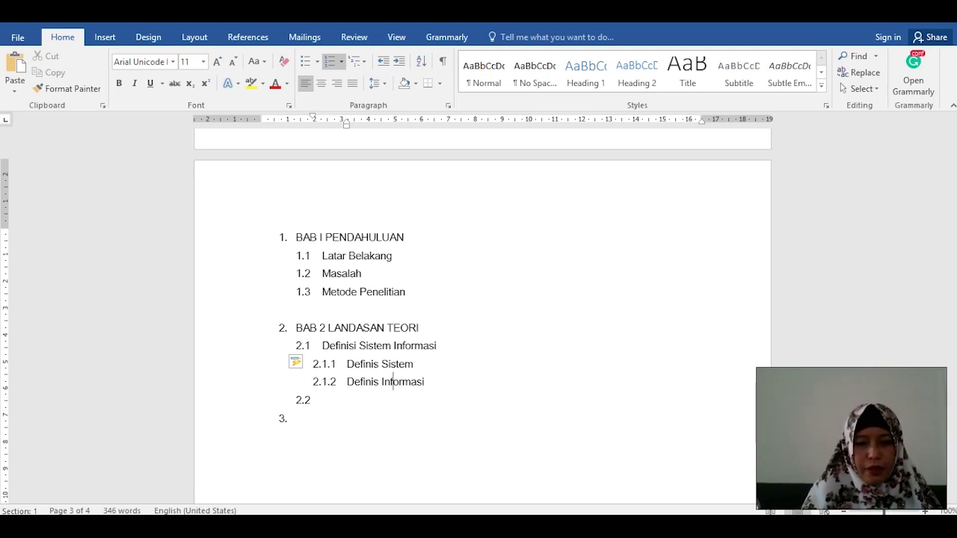
pyautogui.write('i')
pyautogui.press('Up')
pyautogui.write('i')
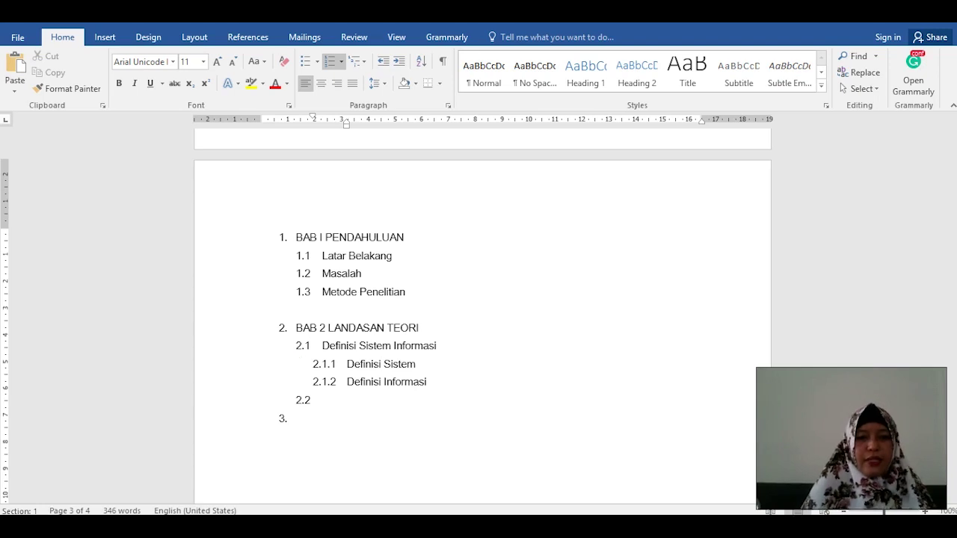
pyautogui.click(451, 388)
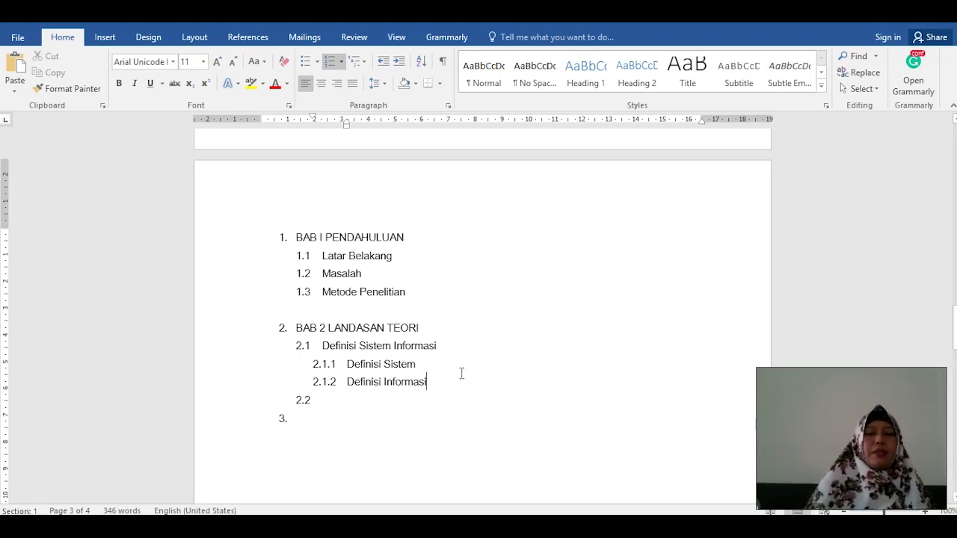
# Change the chapter-level numbering of the BAB list to the A., B., C. format
pyautogui.scroll(-2, 460, 374)
pyautogui.click(415, 371)
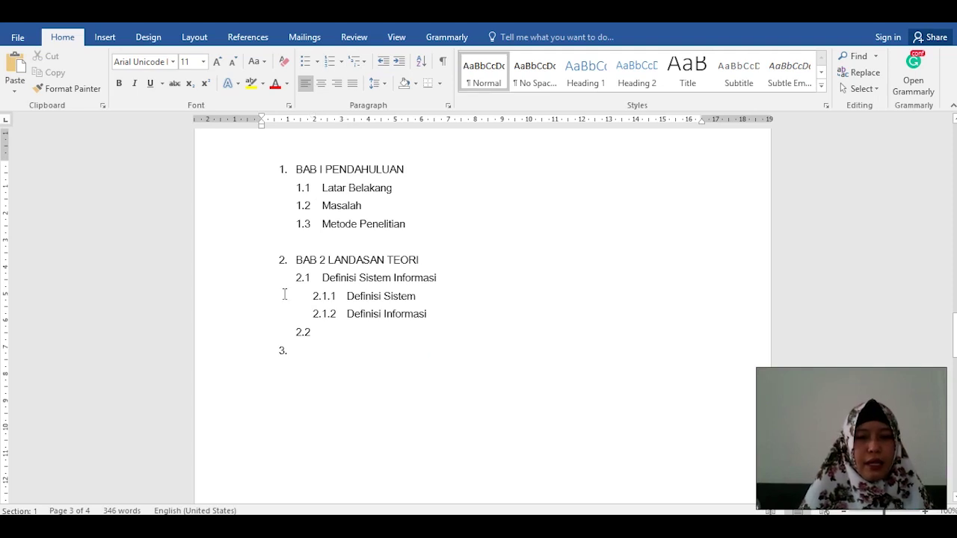
pyautogui.click(332, 207)
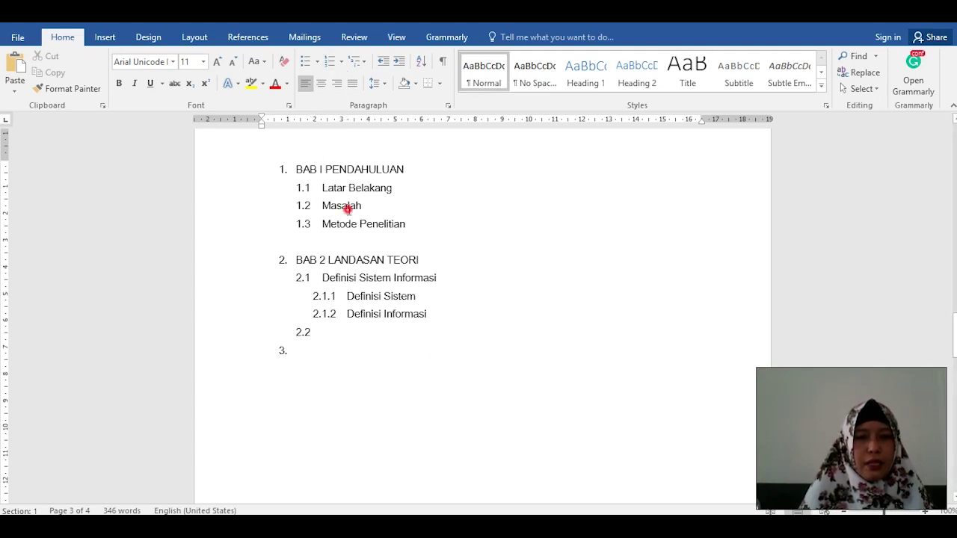
pyautogui.click(281, 169)
pyautogui.click(343, 66)
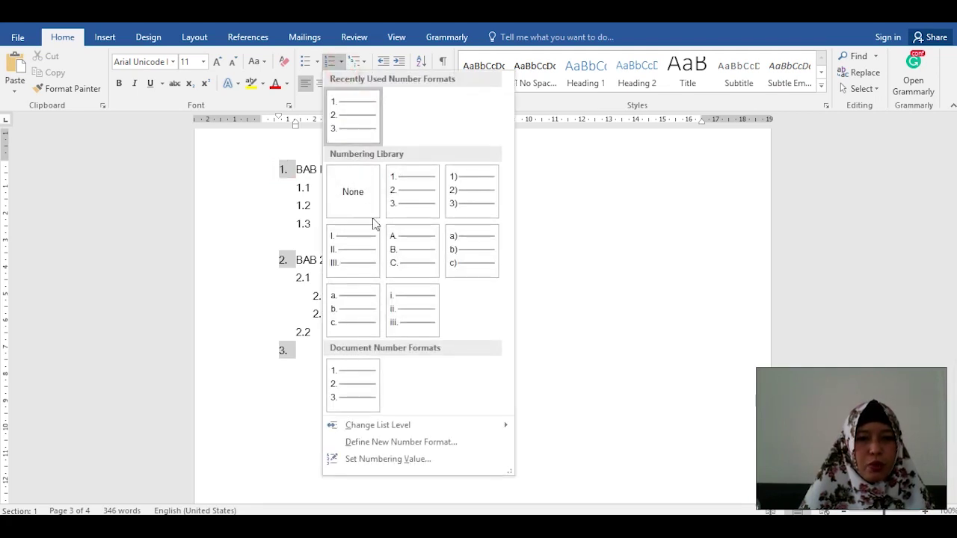
pyautogui.click(412, 253)
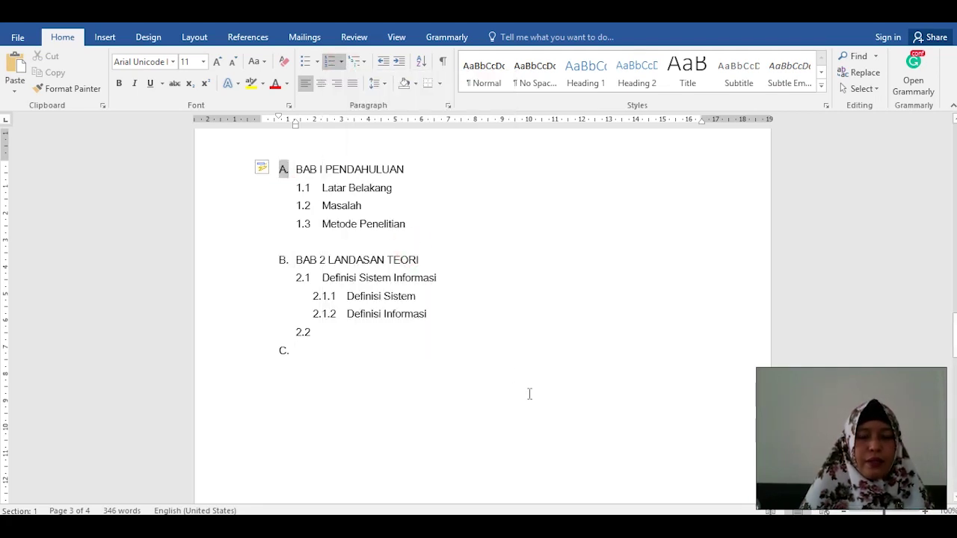
pyautogui.click(401, 376)
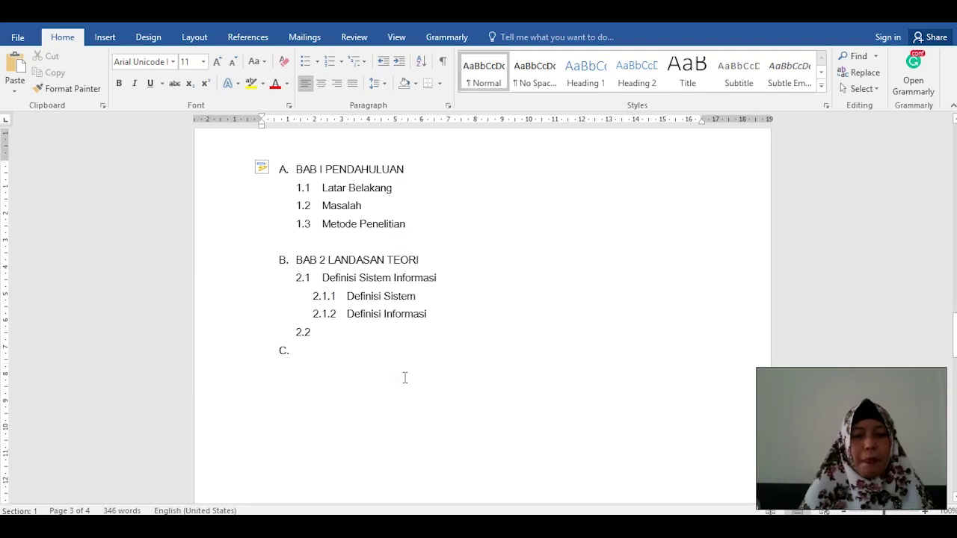
pyautogui.click(464, 363)
# Insert the orangutan picture from the Saved Pictures folder into the paragraph under the Orang Utan heading
pyautogui.scroll(1, 466, 358)
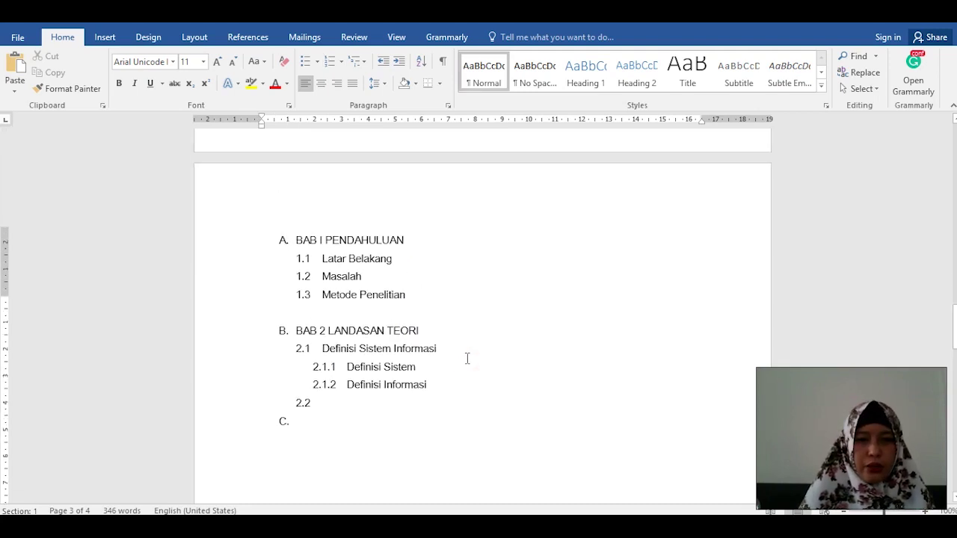
pyautogui.scroll(3, 466, 357)
pyautogui.scroll(-2, 583, 256)
pyautogui.scroll(2, 606, 271)
pyautogui.scroll(15, 606, 271)
pyautogui.scroll(7, 598, 261)
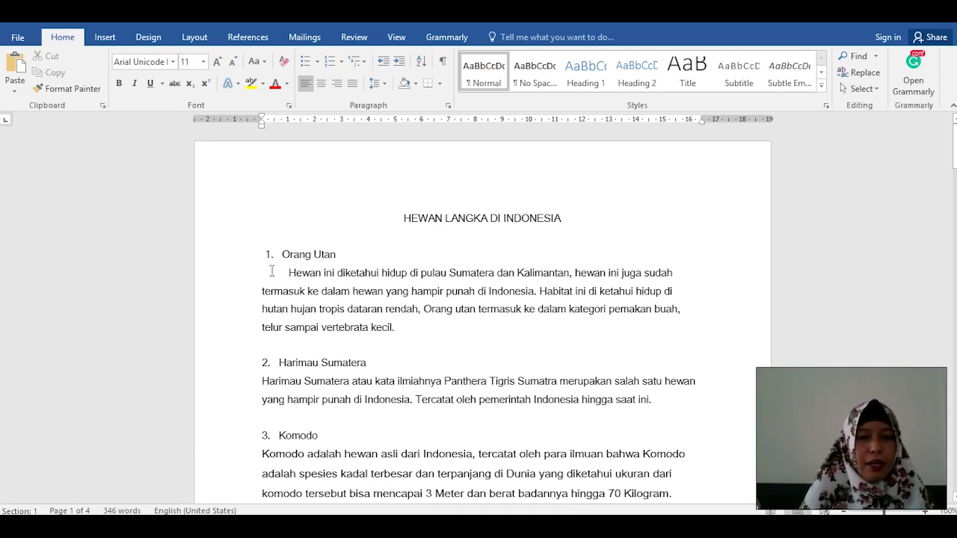
pyautogui.moveTo(281, 254); pyautogui.dragTo(341, 254)
pyautogui.click(363, 316)
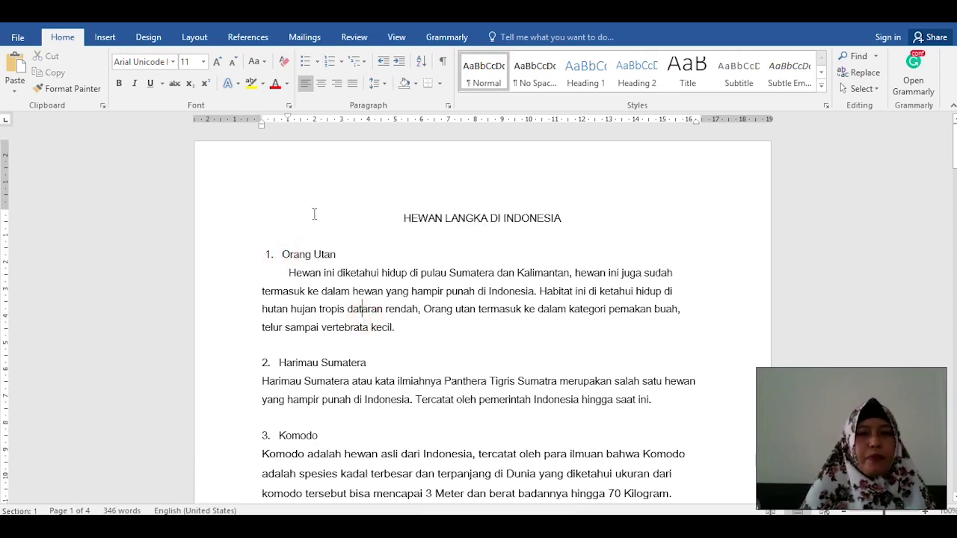
pyautogui.click(109, 39)
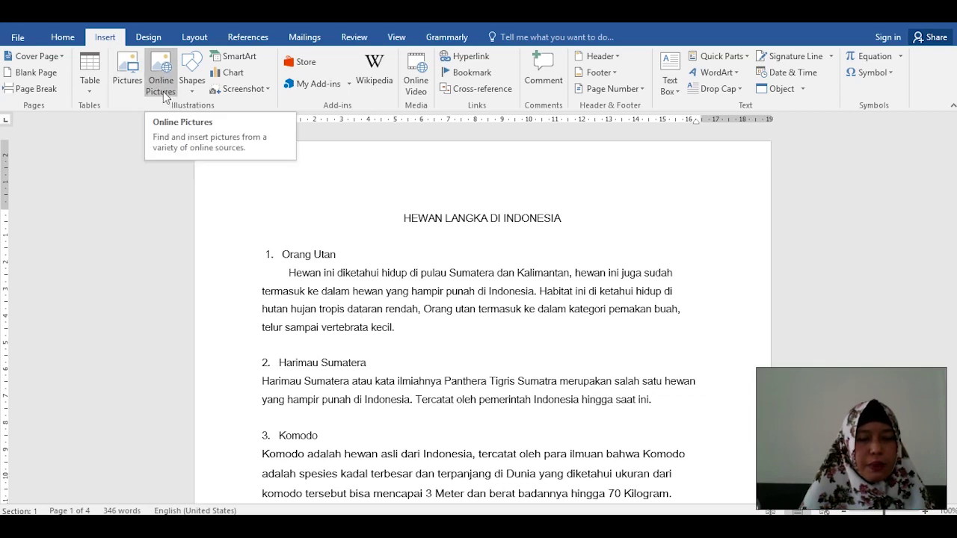
pyautogui.click(130, 73)
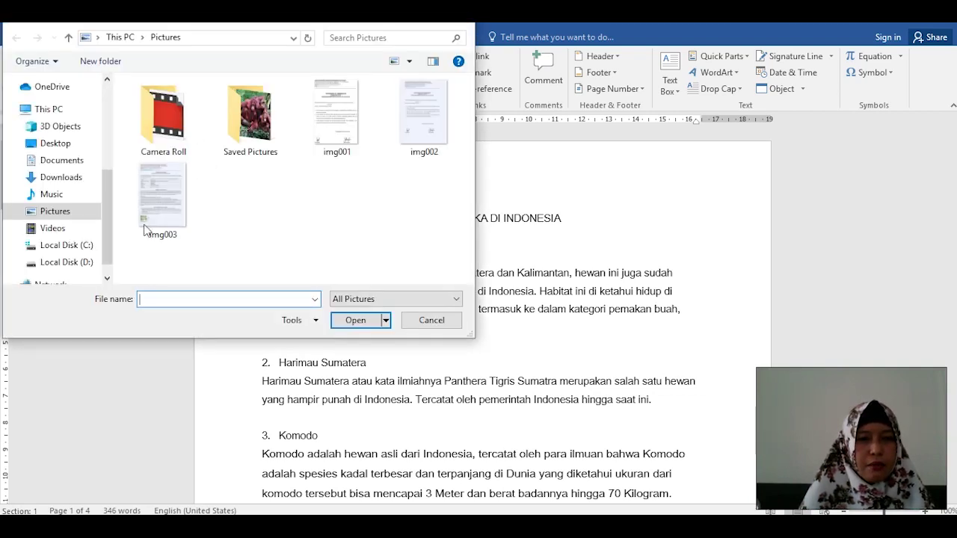
pyautogui.doubleClick(241, 132)
pyautogui.doubleClick(166, 124)
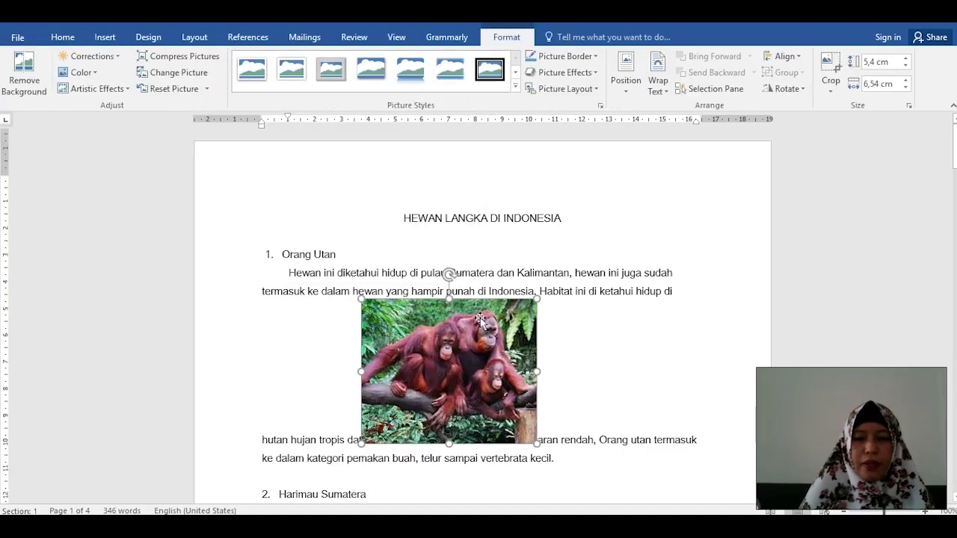
# Move the orangutan picture to just after "dataran rendah," and give it the soft-edged oval picture style
pyautogui.scroll(-3, 479, 321)
pyautogui.moveTo(466, 258); pyautogui.dragTo(600, 264)
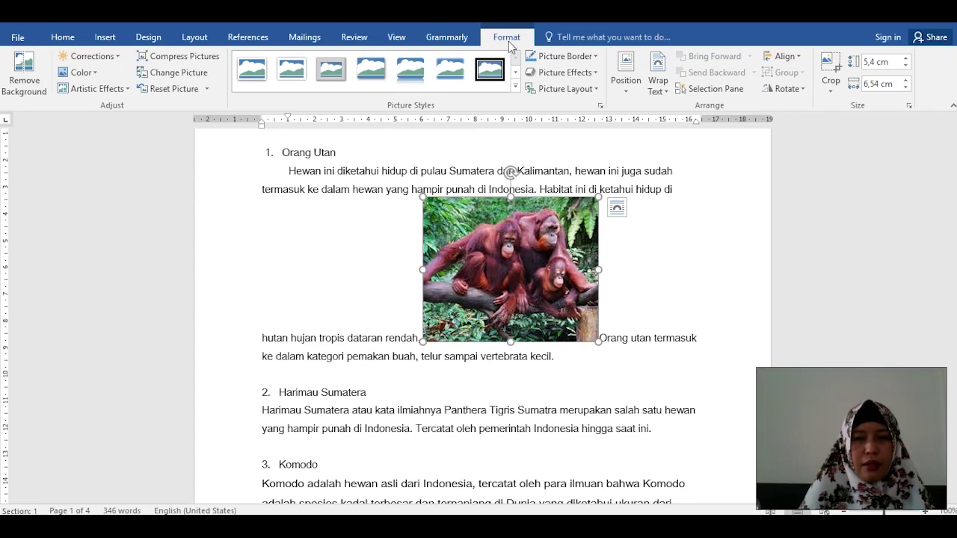
pyautogui.click(515, 87)
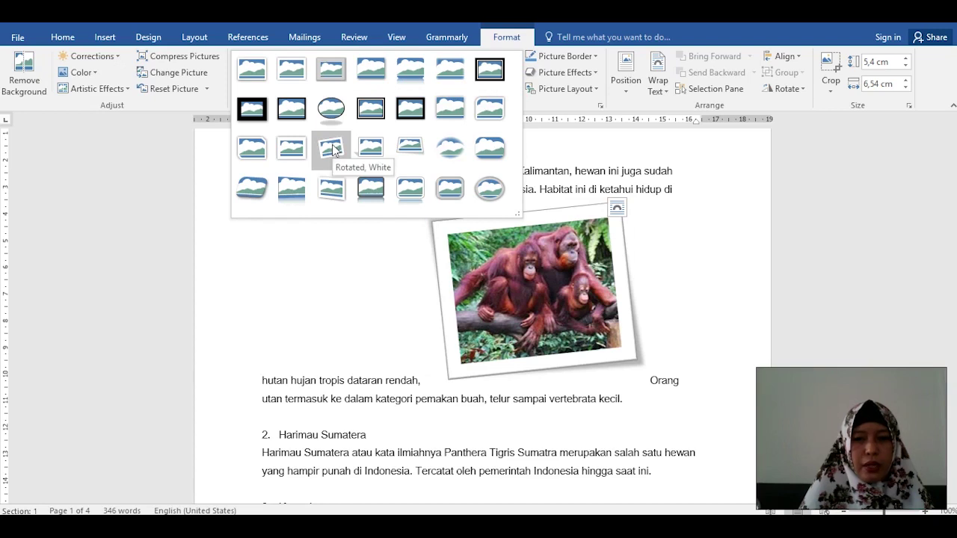
pyautogui.click(442, 154)
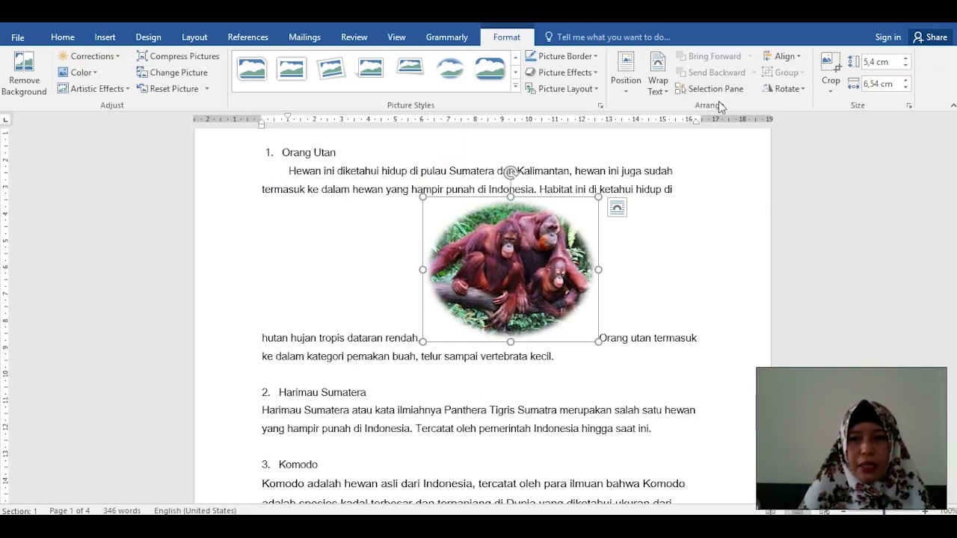
# Apply Square text wrapping to the orangutan picture and fit it into the Orang Utan paragraph at about 2.88 by 3.49 cm
pyautogui.click(662, 90)
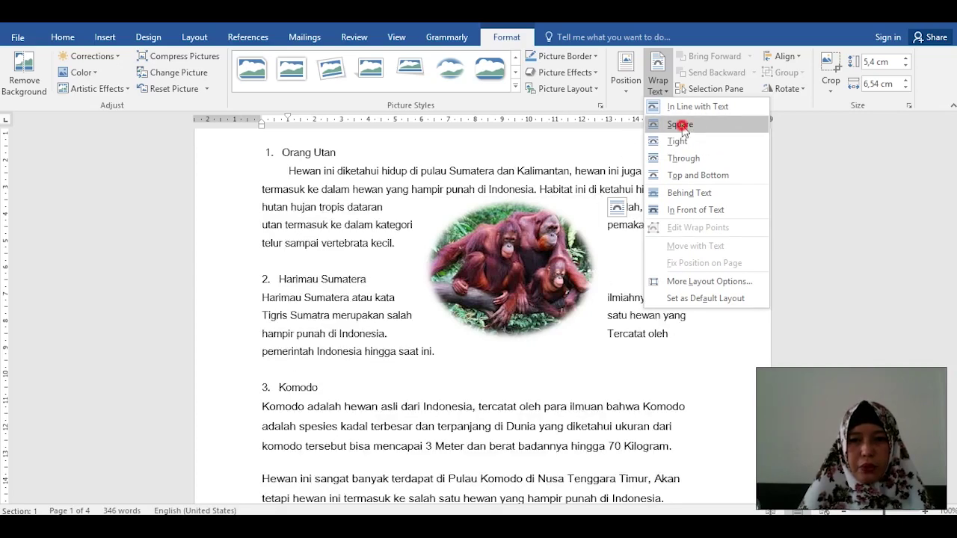
pyautogui.click(681, 126)
pyautogui.moveTo(542, 237); pyautogui.dragTo(594, 205)
pyautogui.moveTo(652, 164); pyautogui.dragTo(572, 197)
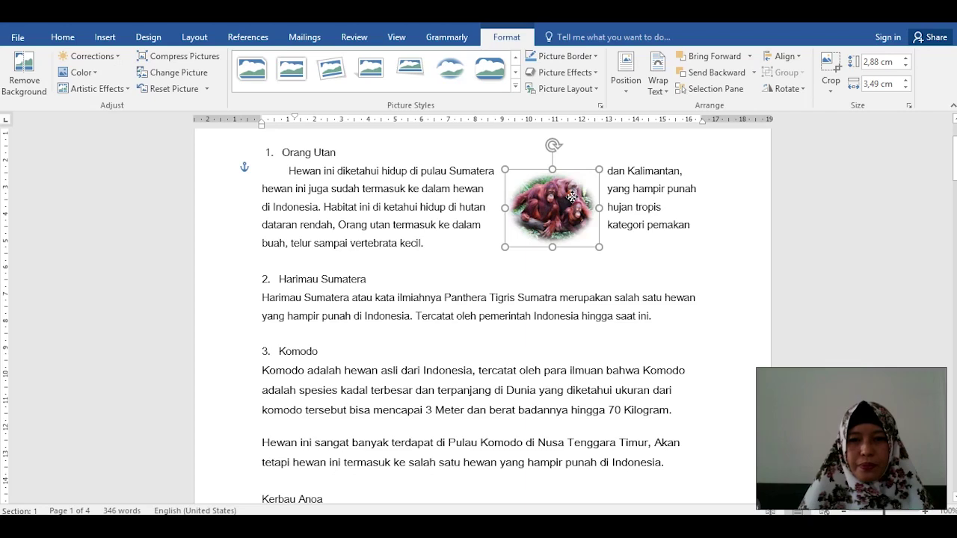
pyautogui.click(672, 248)
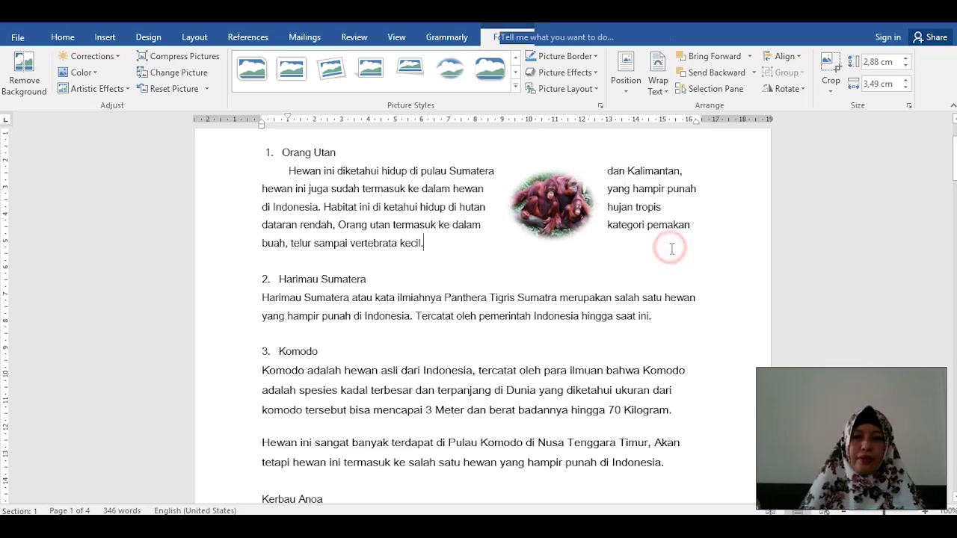
# Review the text wrapping options available for the orangutan picture
pyautogui.scroll(3, 670, 239)
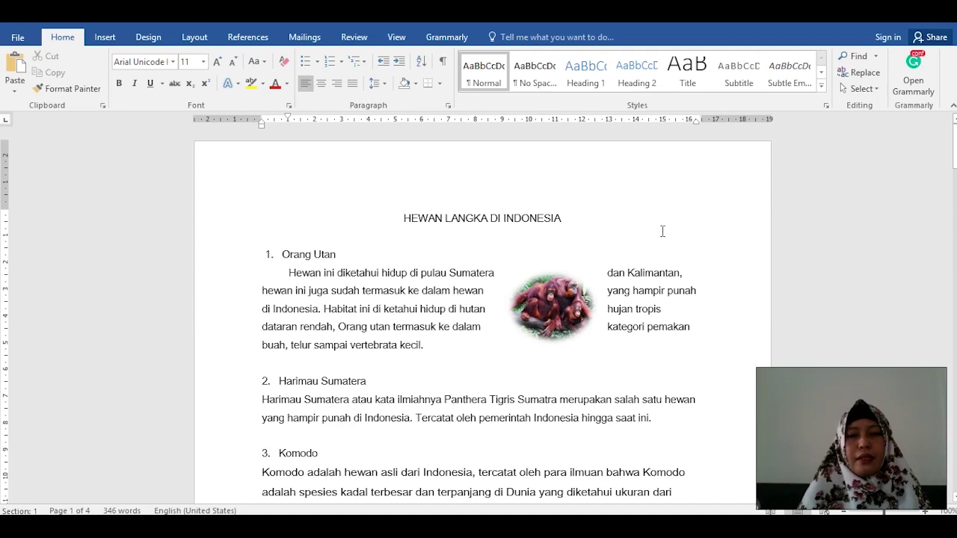
pyautogui.click(543, 314)
pyautogui.scroll(-1, 582, 318)
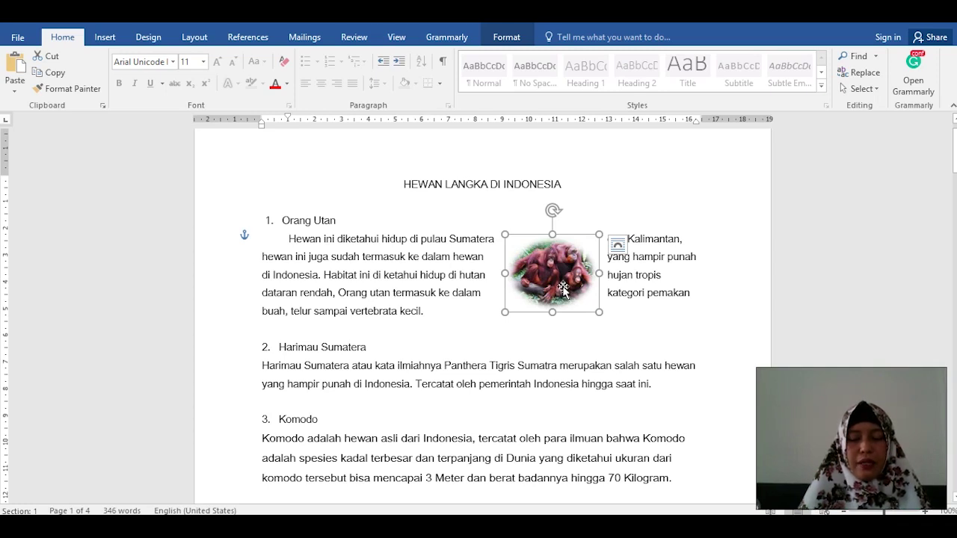
pyautogui.click(511, 39)
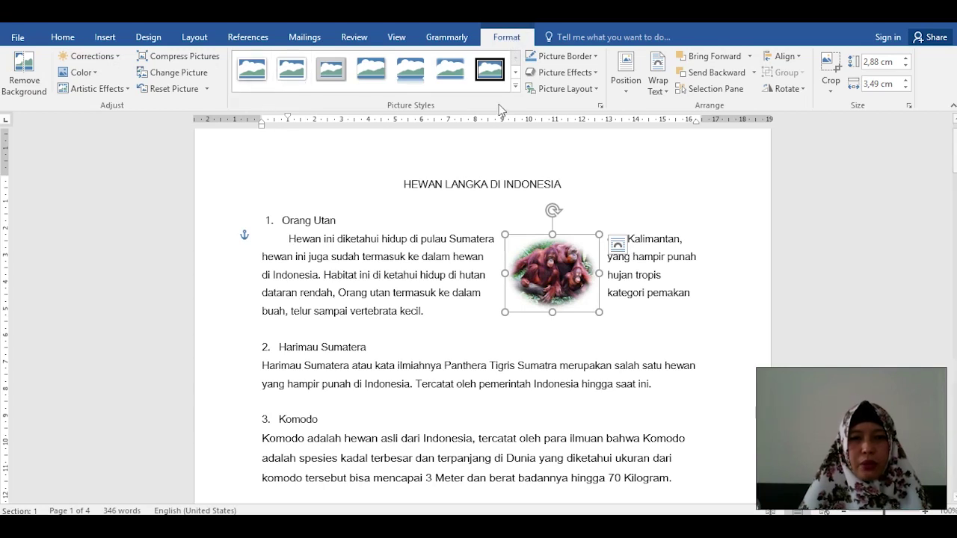
pyautogui.click(659, 82)
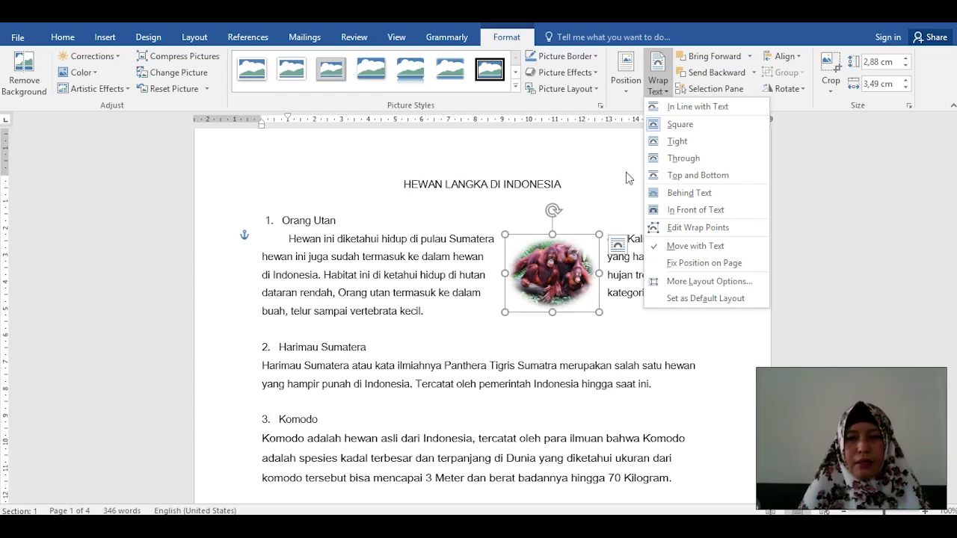
pyautogui.click(597, 149)
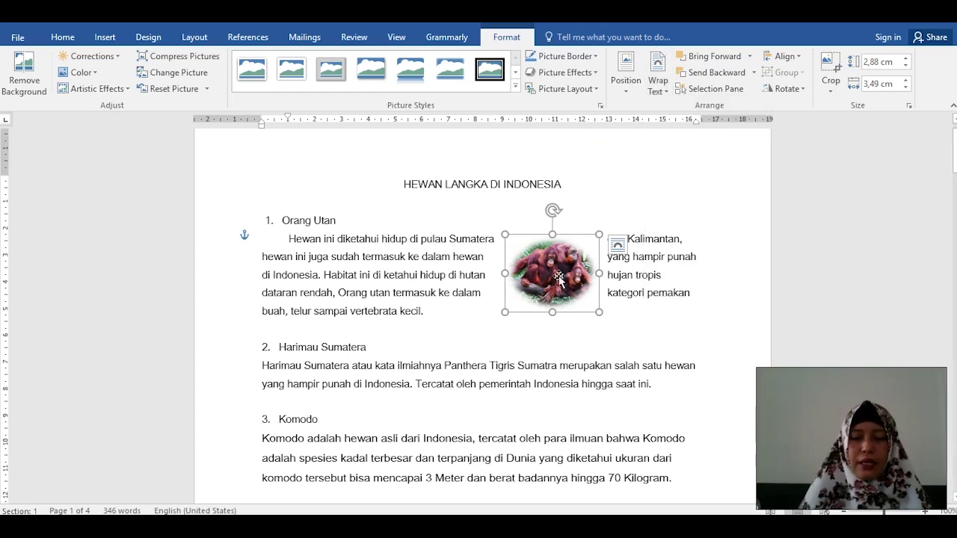
pyautogui.click(636, 294)
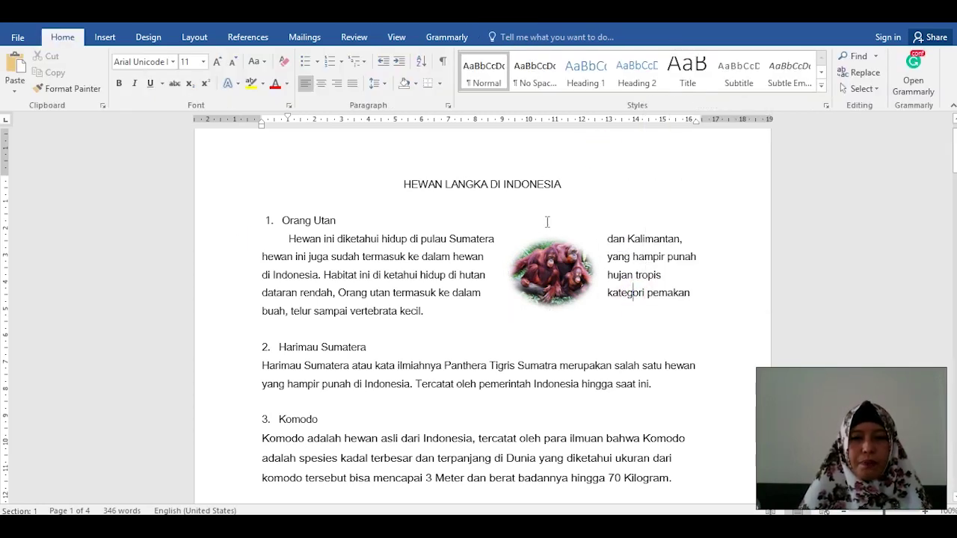
# Delete the title text "HEWAN LANGKA DI INDONESIA" above the Orang Utan heading
pyautogui.click(402, 186)
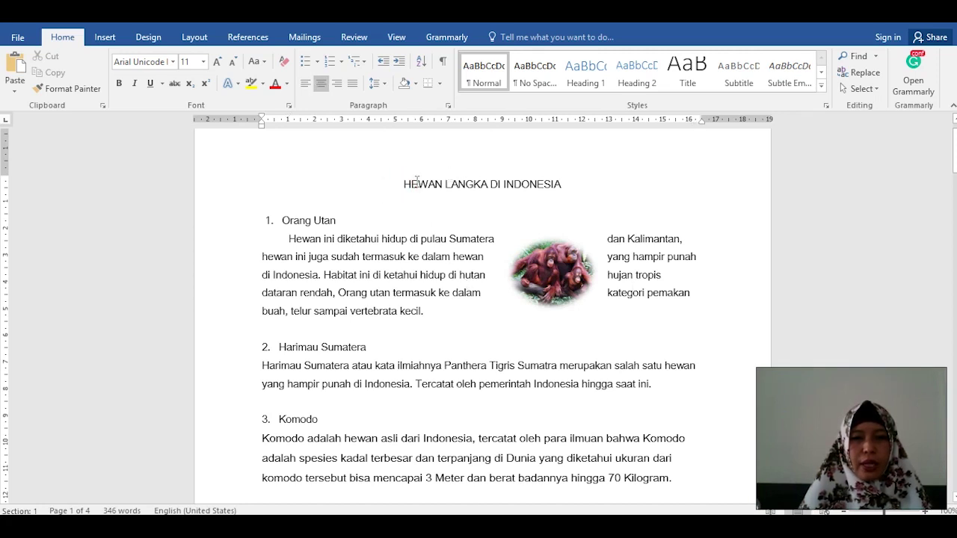
pyautogui.moveTo(402, 185); pyautogui.dragTo(573, 192)
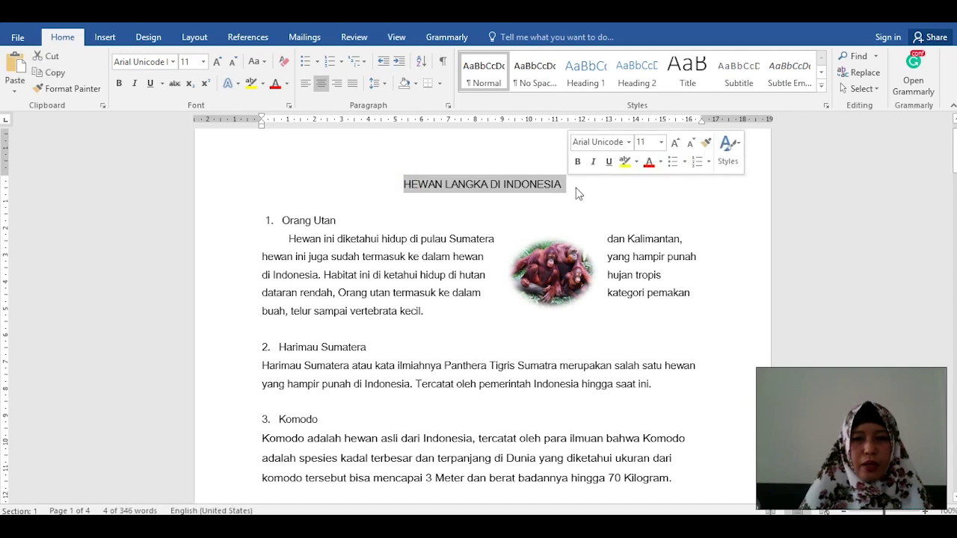
pyautogui.press('Delete')
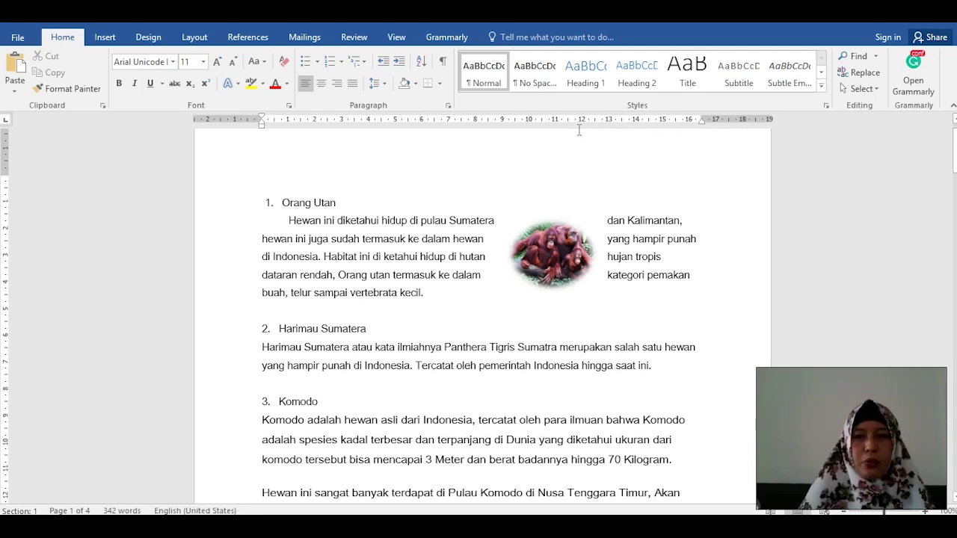
# Insert a WordArt in the plain black style on the title line and move it towards the page's horizontal centre
pyautogui.click(105, 36)
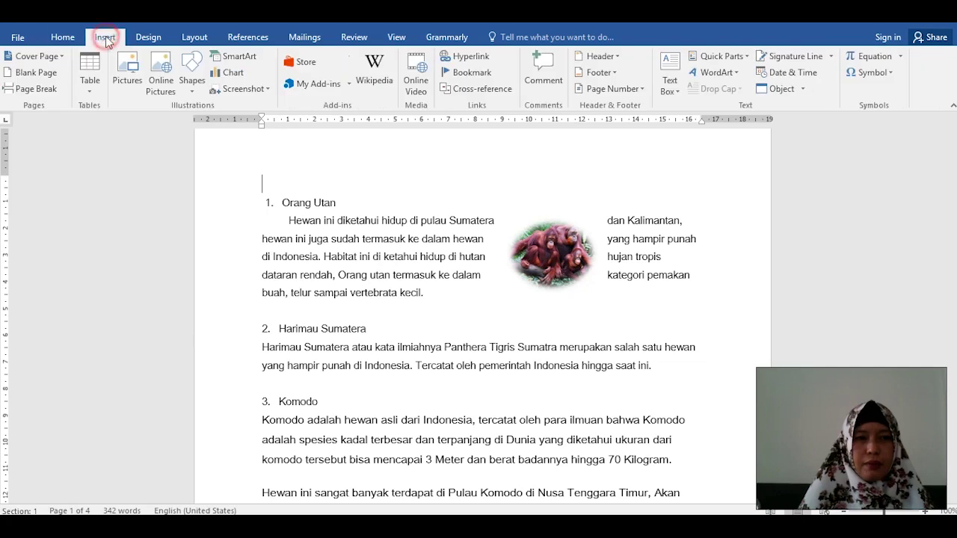
pyautogui.click(737, 71)
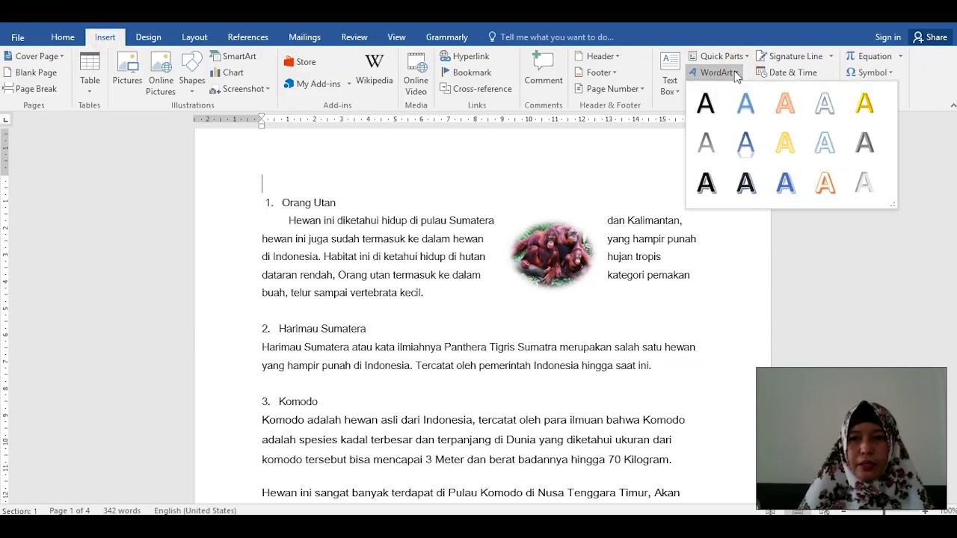
pyautogui.click(709, 114)
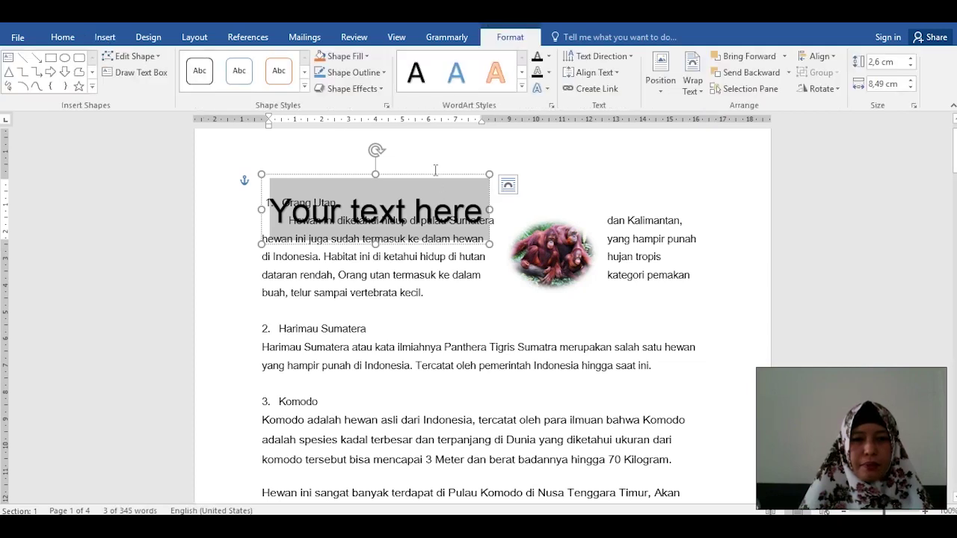
pyautogui.moveTo(431, 177); pyautogui.dragTo(548, 180)
# Add a blank line above the Orang Utan heading and shift the WordArt up so it clears the heading
pyautogui.click(309, 223)
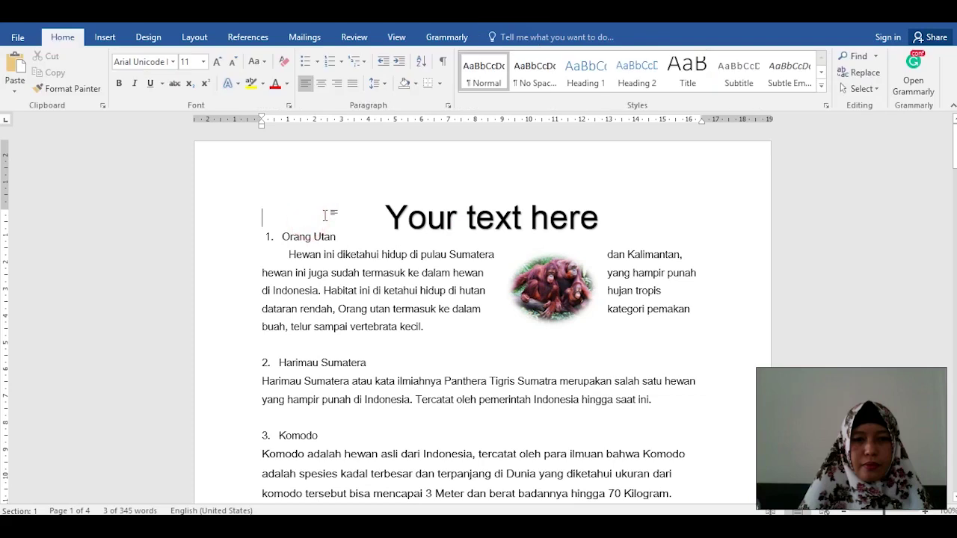
pyautogui.press('Return')
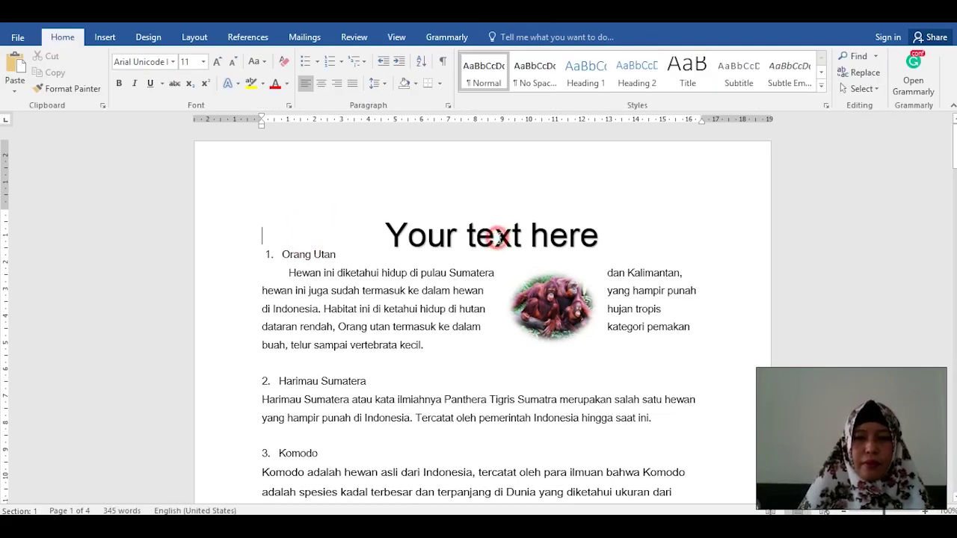
pyautogui.click(496, 236)
pyautogui.moveTo(511, 201); pyautogui.dragTo(506, 183)
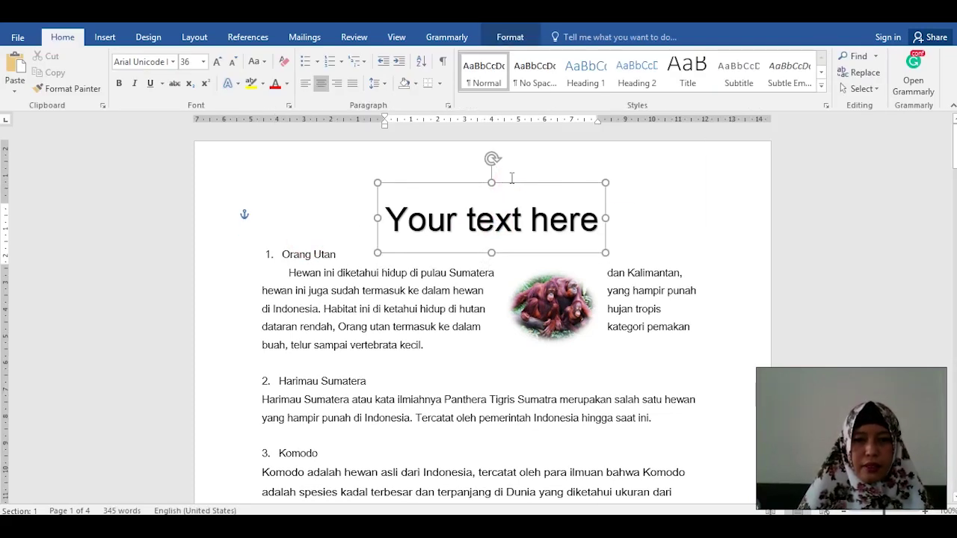
# Set the WordArt placeholder text to Engravers MT at size 22 and shift the WordArt slightly towards the left margin
pyautogui.click(173, 63)
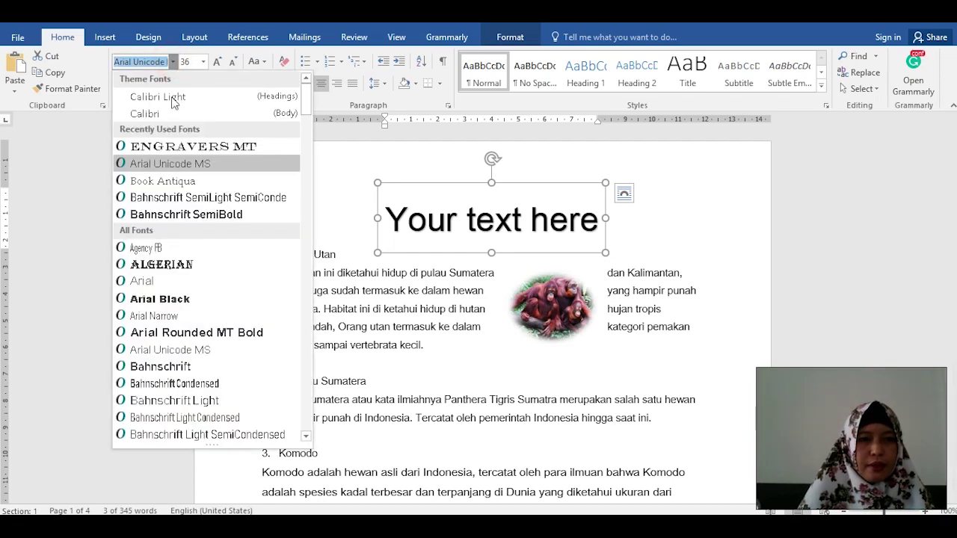
pyautogui.click(178, 148)
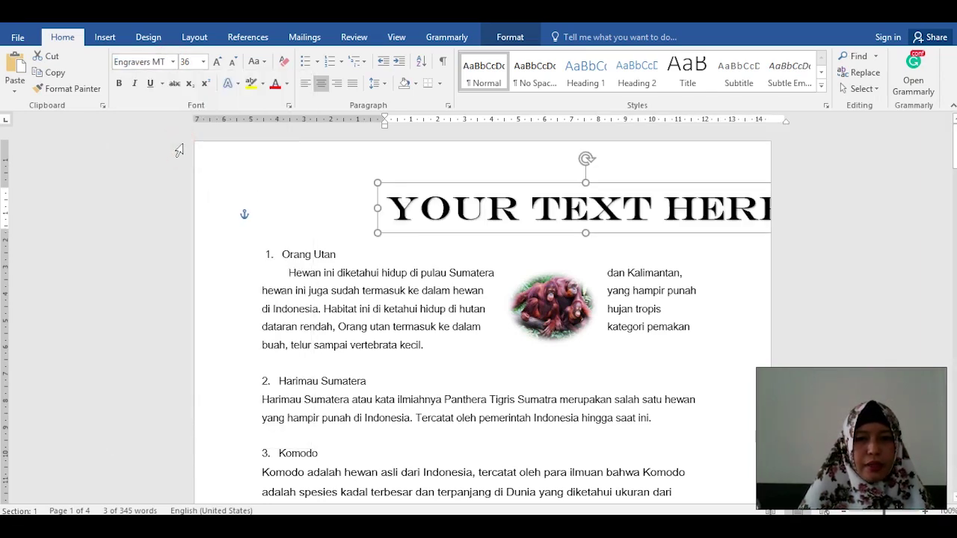
pyautogui.click(204, 64)
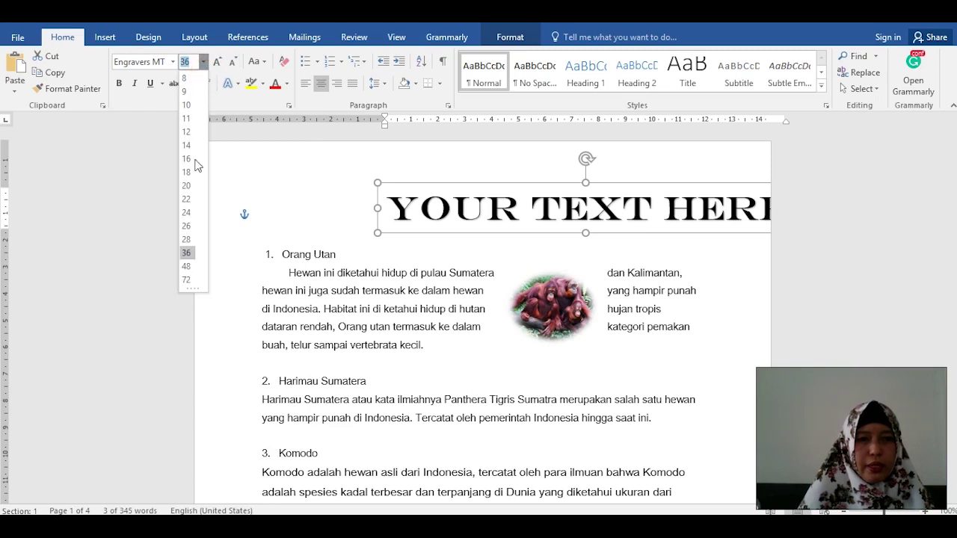
pyautogui.click(186, 199)
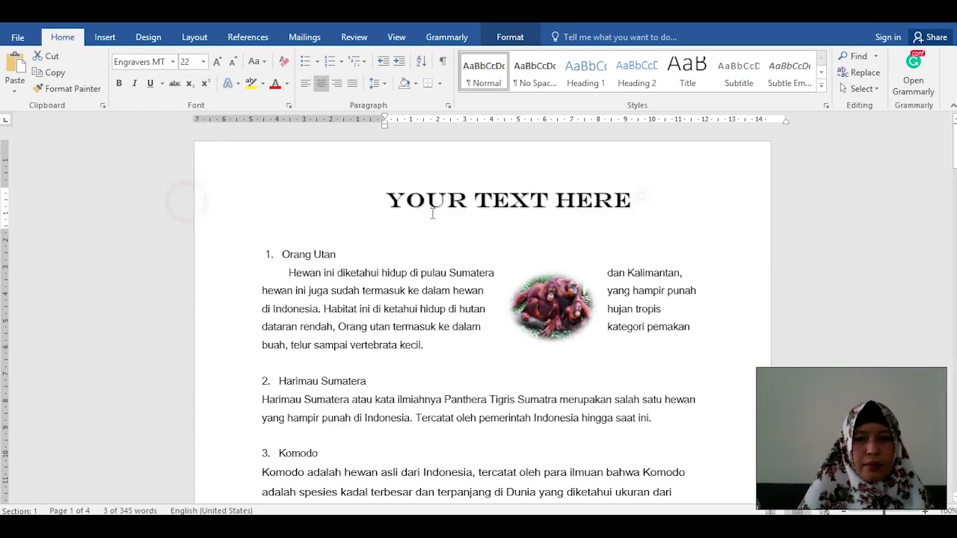
pyautogui.moveTo(480, 183); pyautogui.dragTo(461, 184)
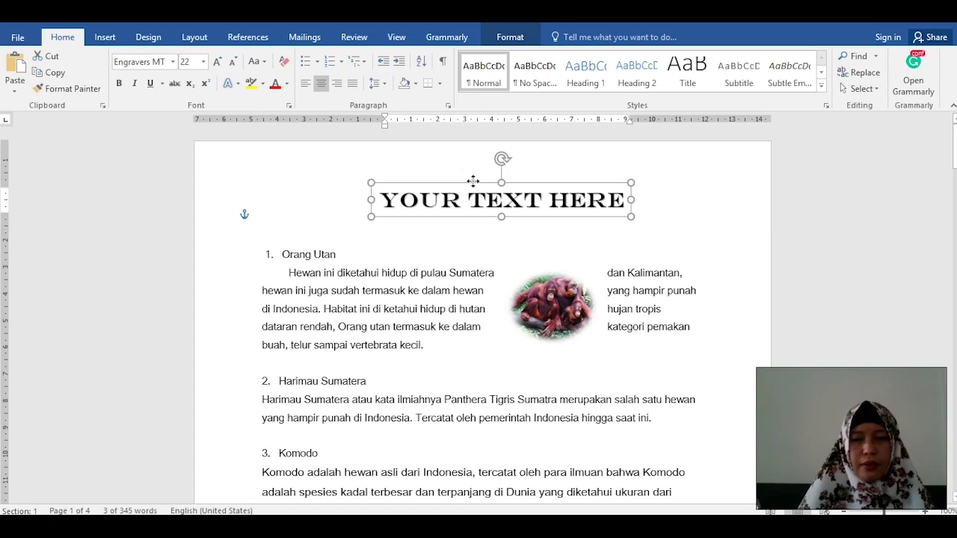
# Replace the WordArt placeholder text with "HEWAN LANGKA DI INDONESIA" on a single line
pyautogui.click(392, 193)
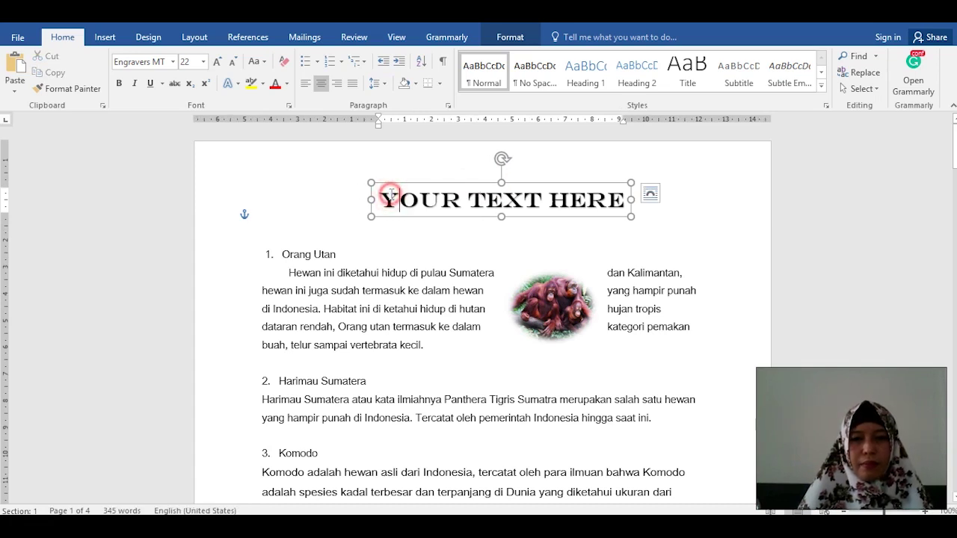
pyautogui.doubleClick(394, 194)
pyautogui.tripleClick(394, 195)
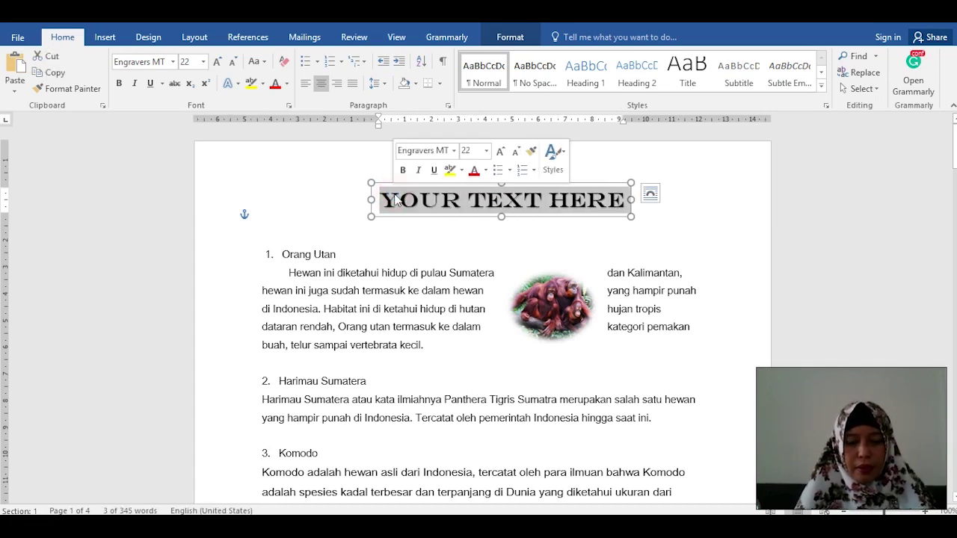
pyautogui.write('H')
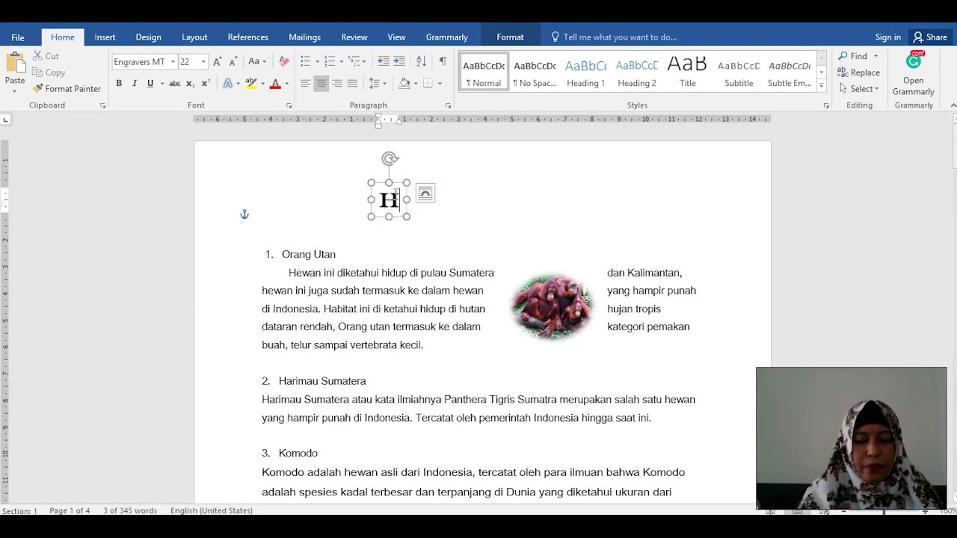
pyautogui.write('EWAN LANG')
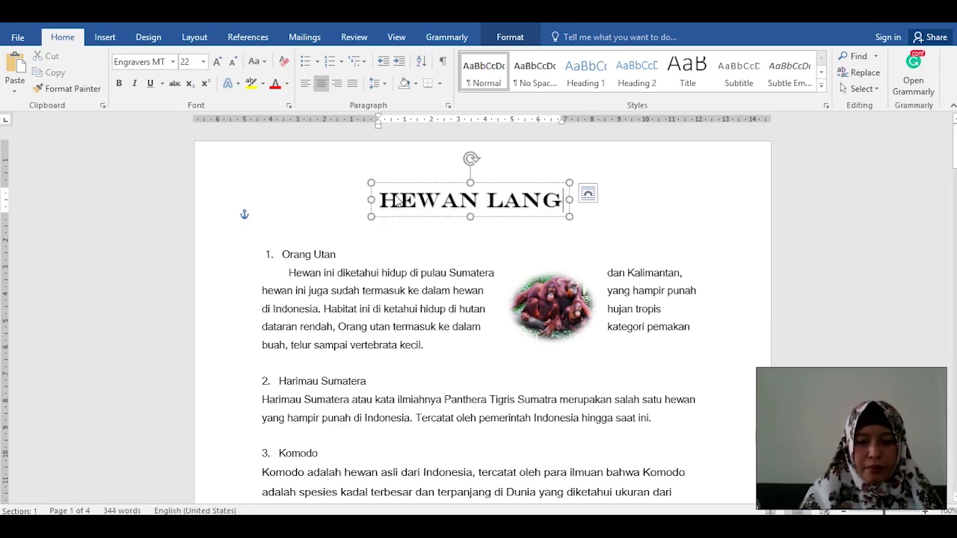
pyautogui.write('KA DI')
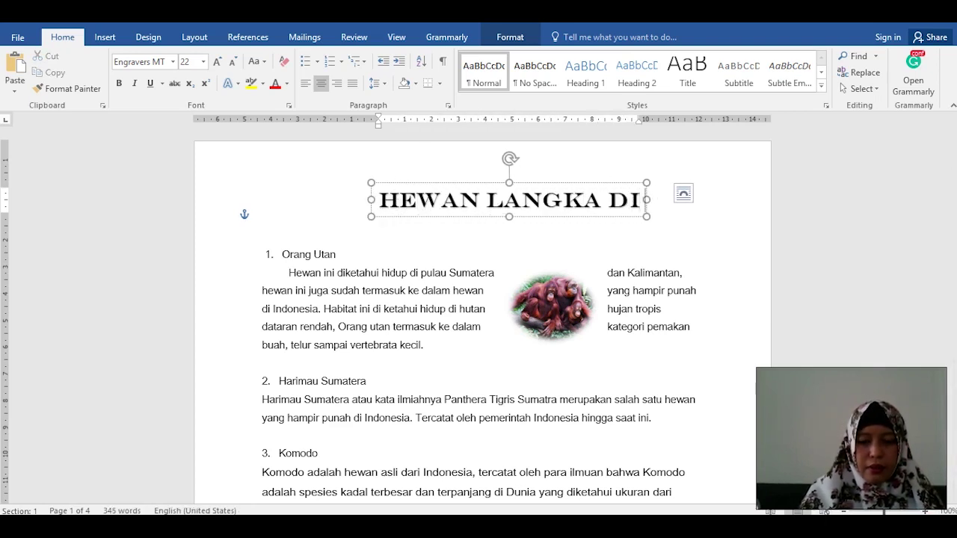
pyautogui.write(' INDONES')
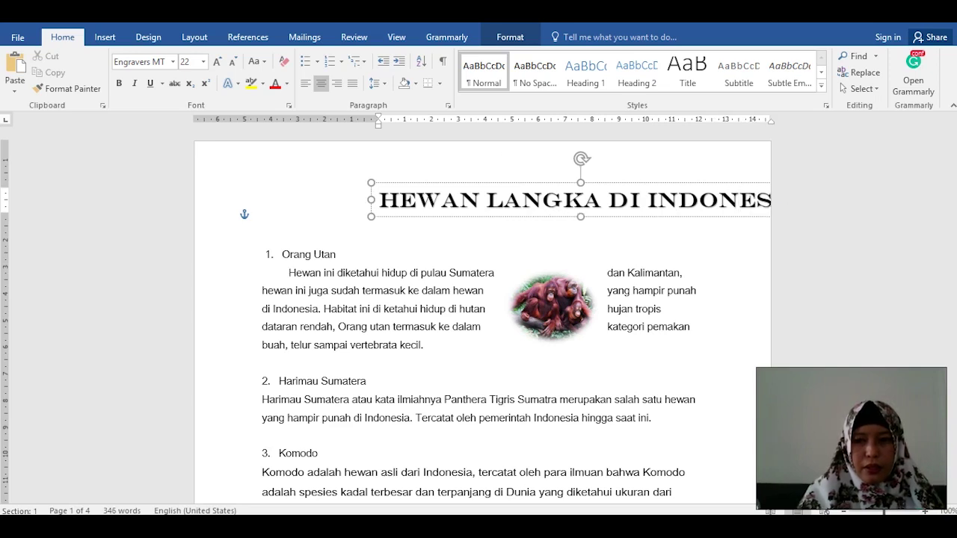
pyautogui.press('Return')
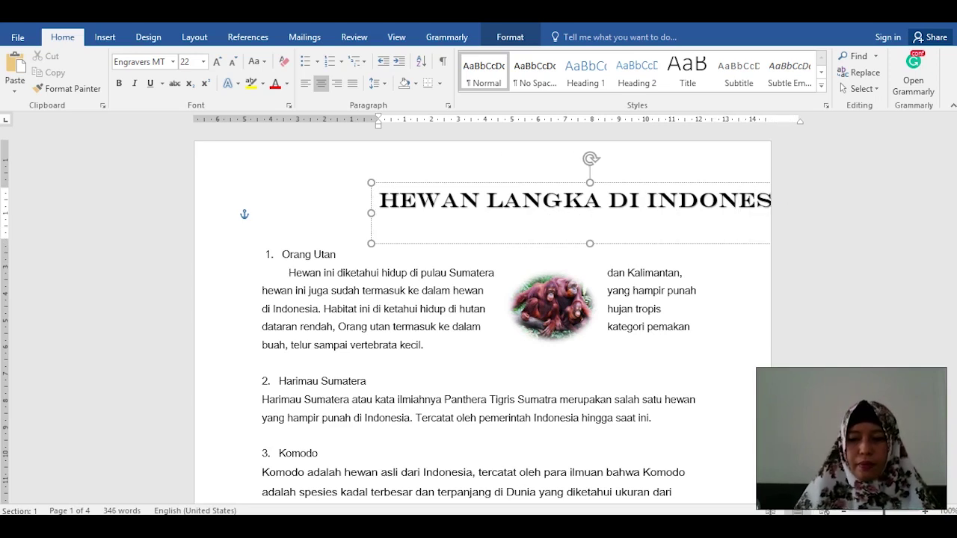
pyautogui.hotkey('ctrl', 'l')
pyautogui.press('BackSpace')
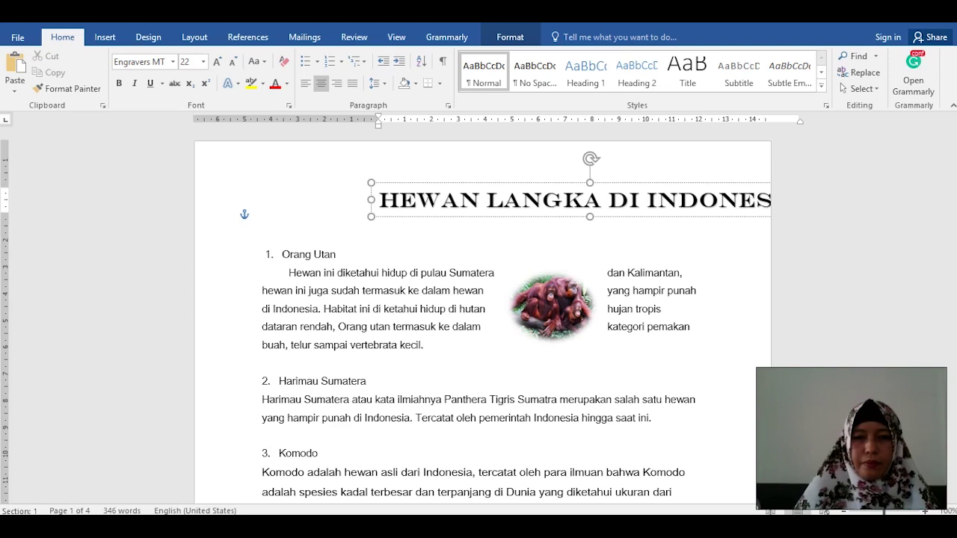
# Move the WordArt title towards the left margin so its full text fits on the page
pyautogui.moveTo(443, 185); pyautogui.dragTo(371, 184)
pyautogui.click(493, 255)
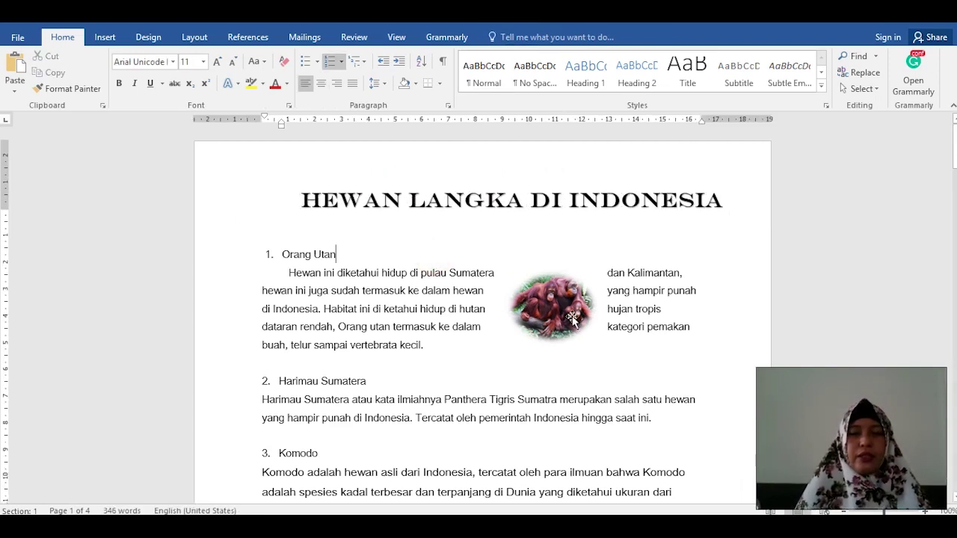
pyautogui.click(730, 373)
# Apply a wave-shaped warp Transform effect to the WordArt title
pyautogui.click(514, 196)
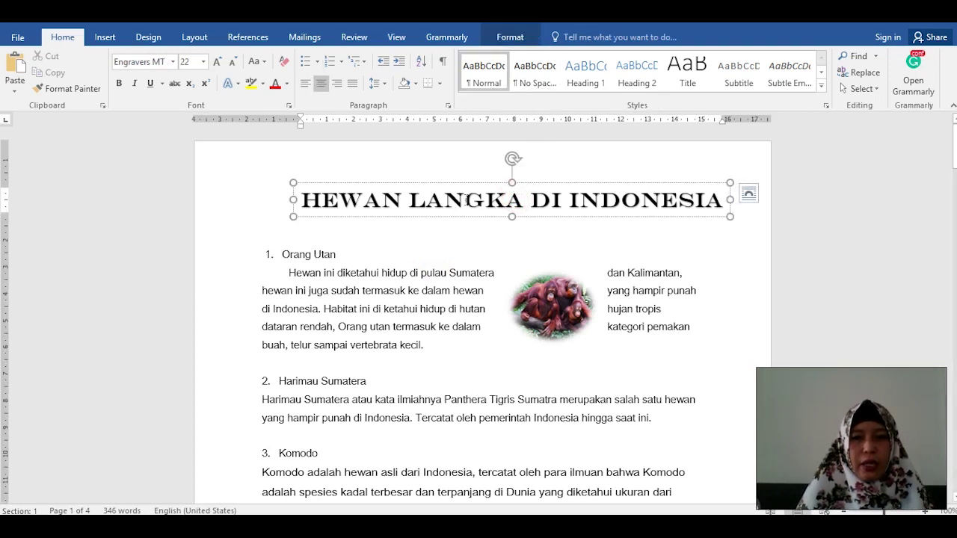
pyautogui.click(467, 185)
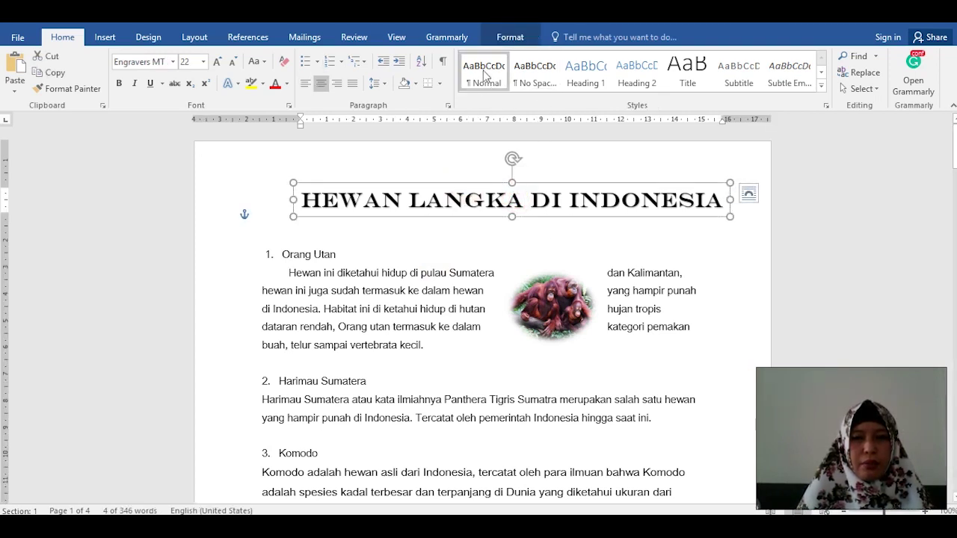
pyautogui.click(510, 37)
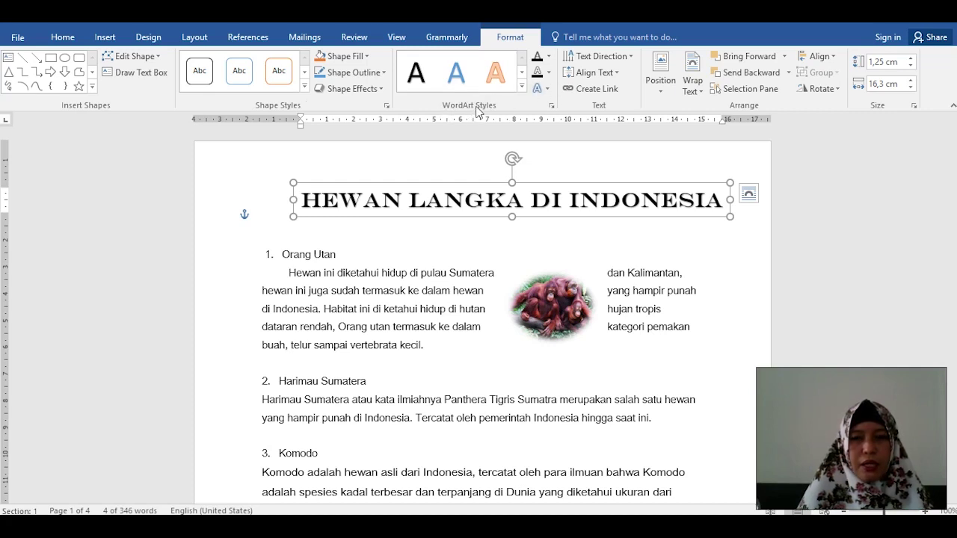
pyautogui.click(547, 89)
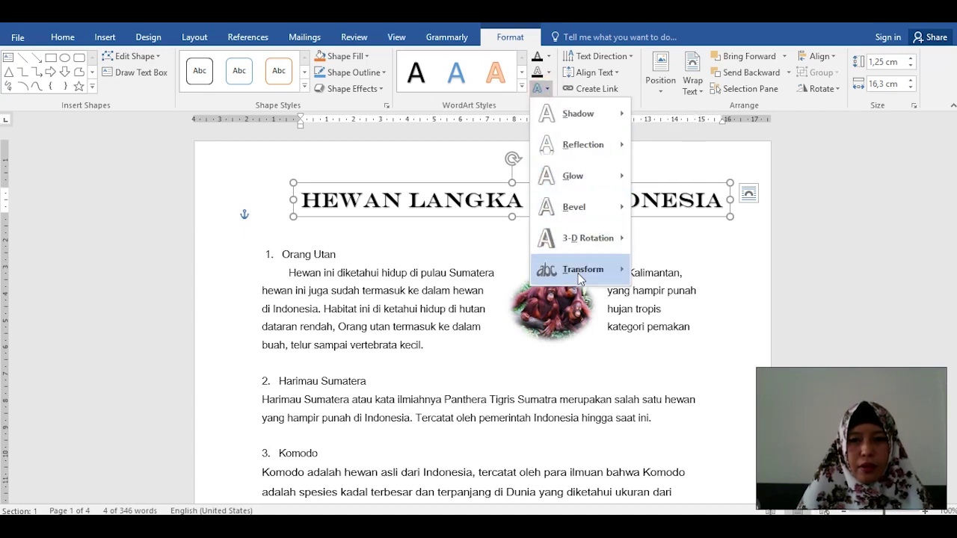
pyautogui.moveTo(582, 279)
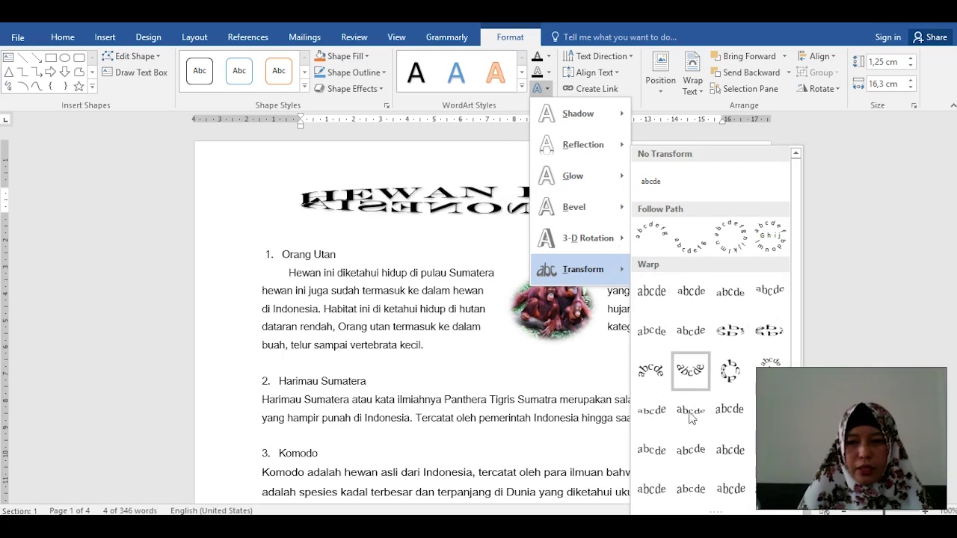
pyautogui.click(694, 451)
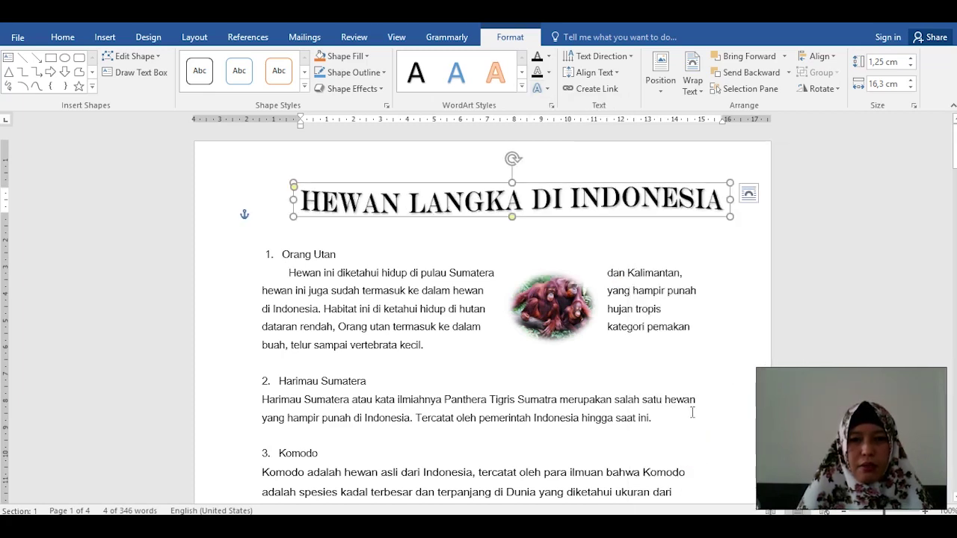
# Give the WordArt title a perspective shadow falling below the letters and shift it slightly towards the left margin
pyautogui.click(550, 88)
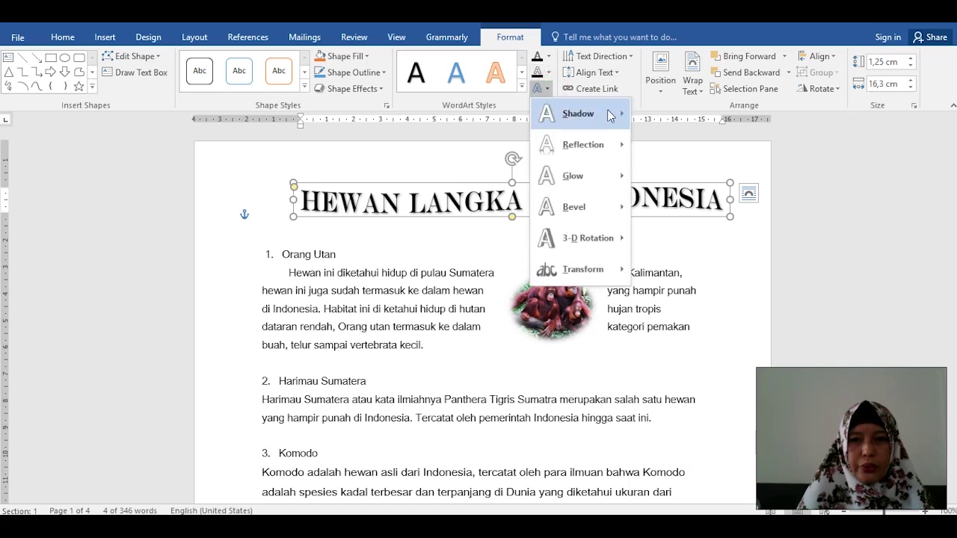
pyautogui.moveTo(609, 113)
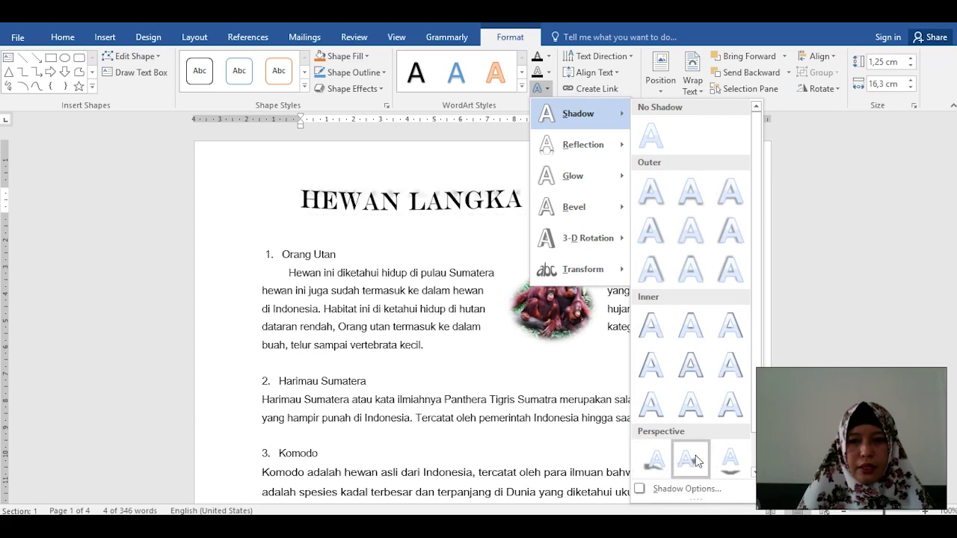
pyautogui.click(649, 466)
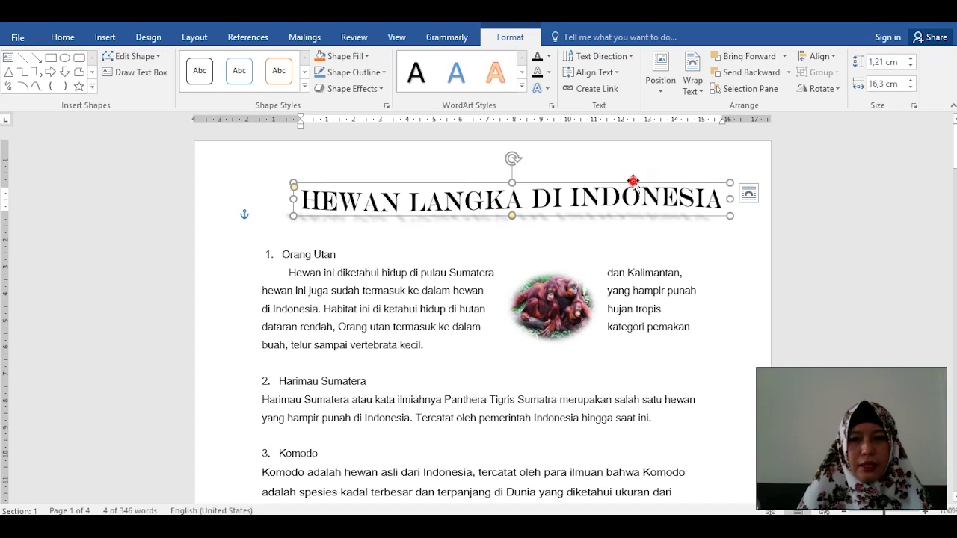
pyautogui.moveTo(633, 182); pyautogui.dragTo(618, 184)
pyautogui.click(515, 41)
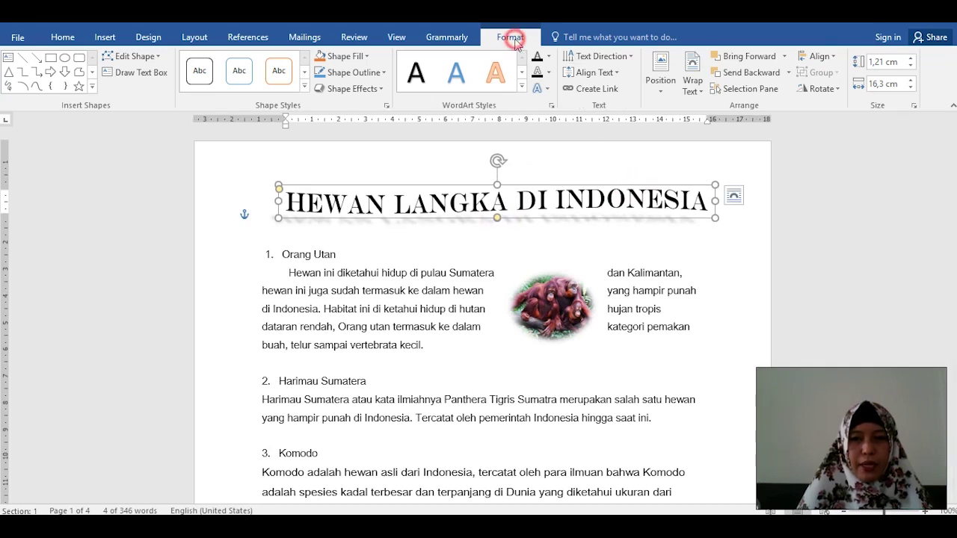
pyautogui.click(714, 283)
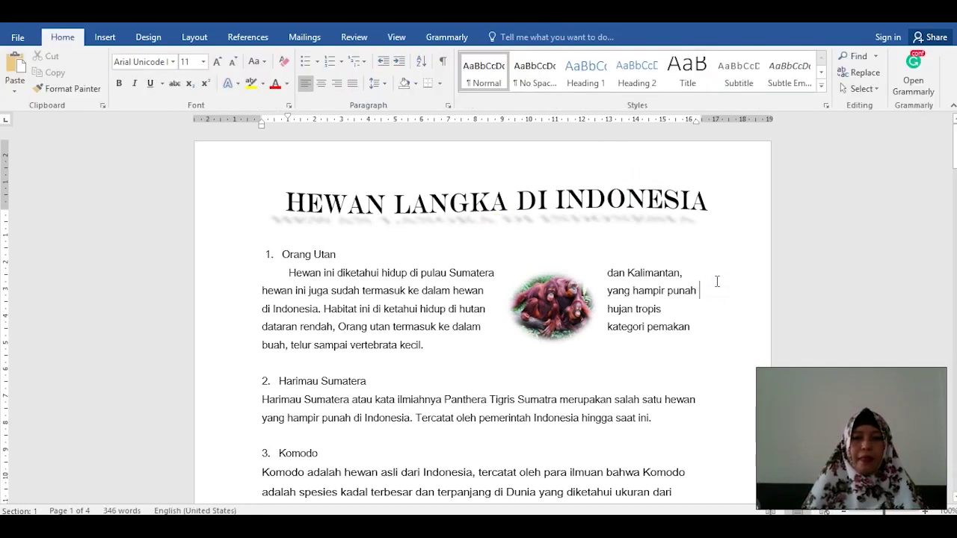
# Review the formatting available for the WordArt title, including its detailed text options, text effects, outline colours and fill colours
pyautogui.click(480, 202)
pyautogui.click(410, 239)
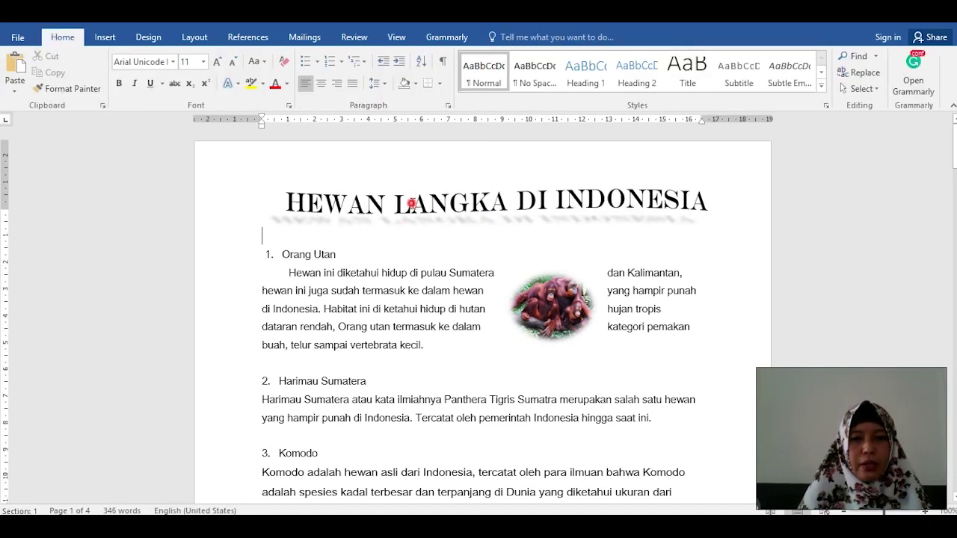
pyautogui.click(411, 203)
pyautogui.click(416, 183)
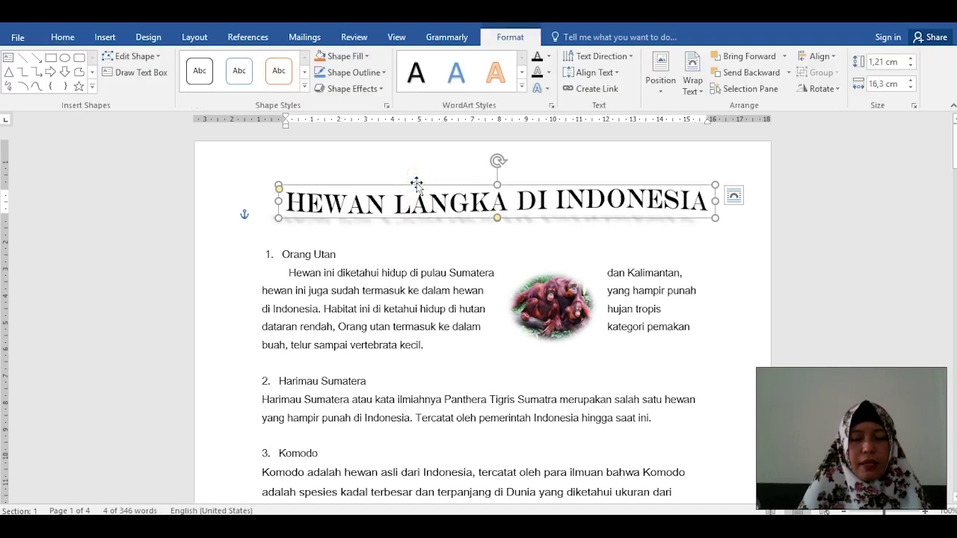
pyautogui.click(515, 38)
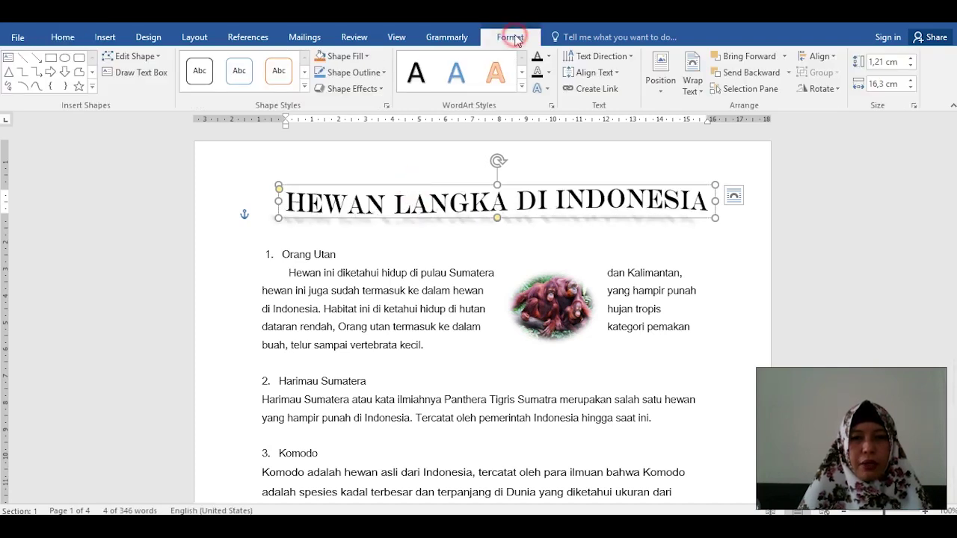
pyautogui.click(550, 106)
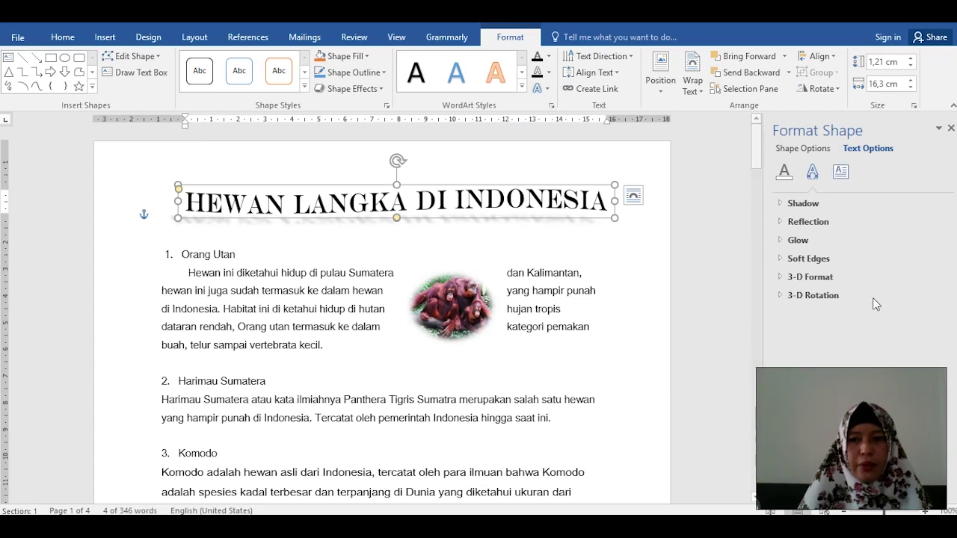
pyautogui.click(952, 128)
pyautogui.click(547, 89)
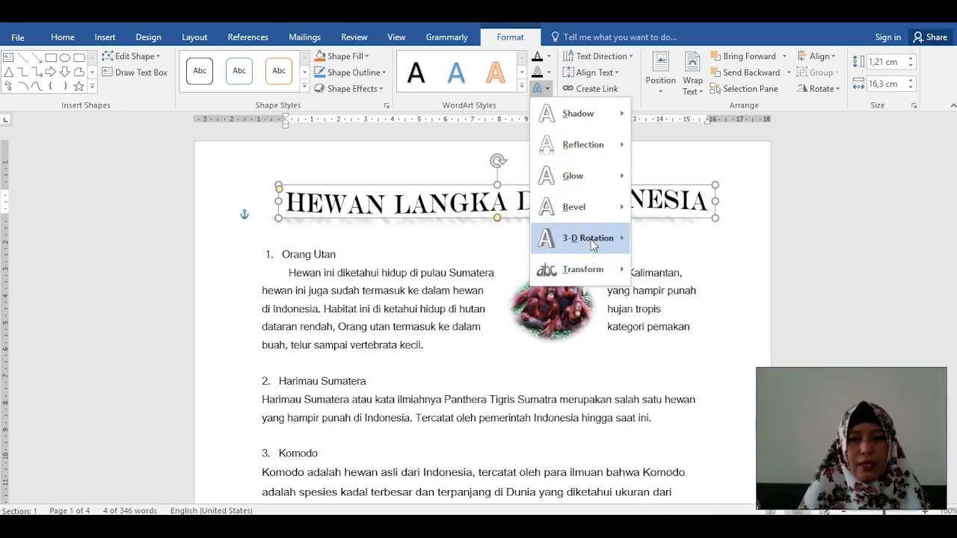
pyautogui.click(548, 72)
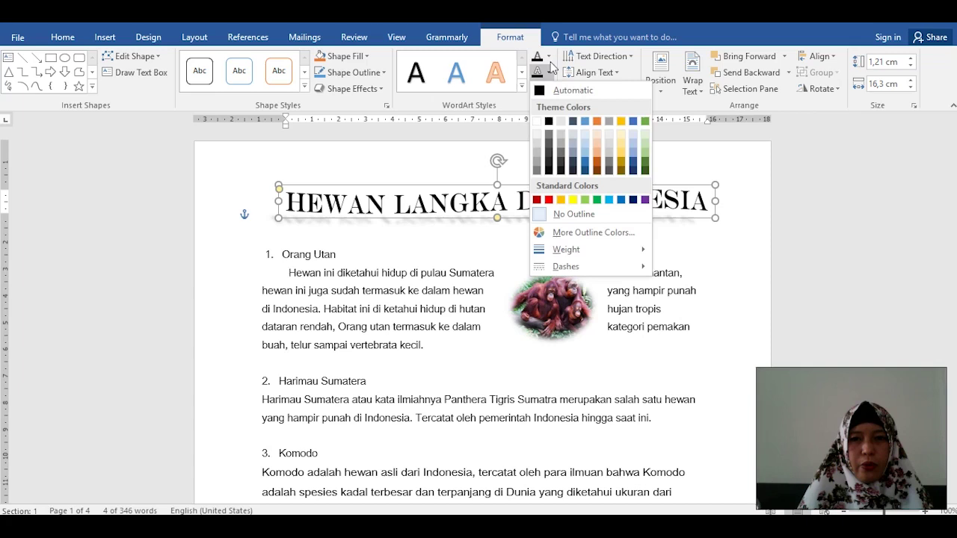
pyautogui.click(550, 58)
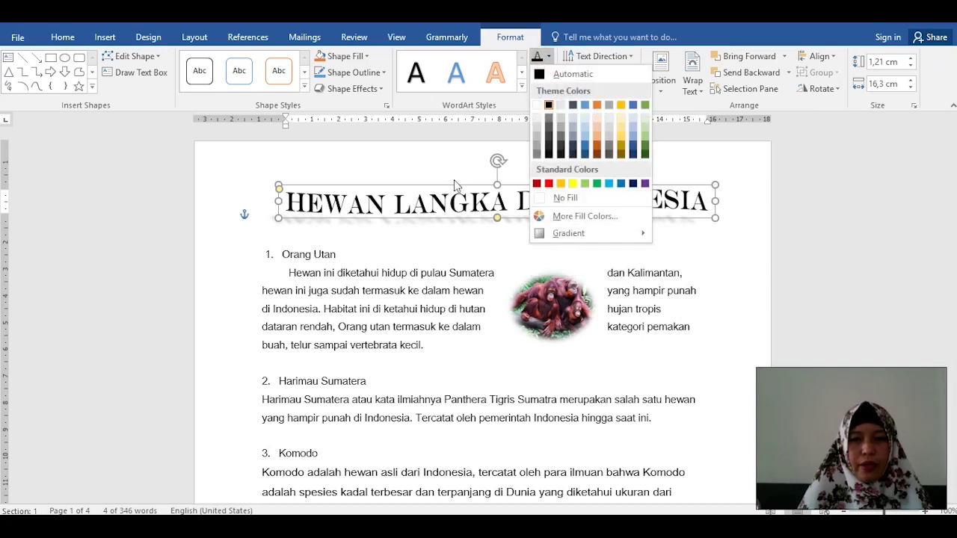
pyautogui.click(464, 149)
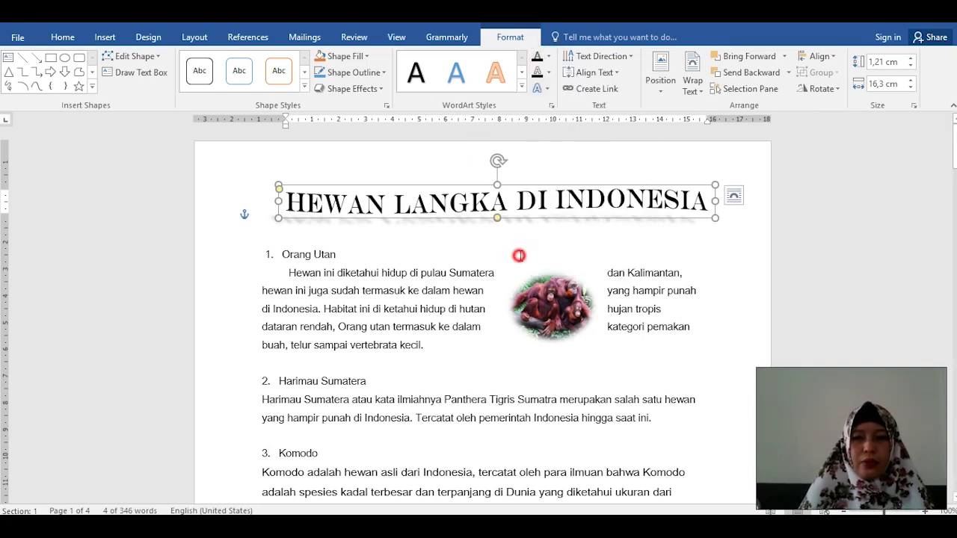
# Review the picture styles and text wrapping options available for the orangutan picture
pyautogui.click(519, 256)
pyautogui.click(550, 296)
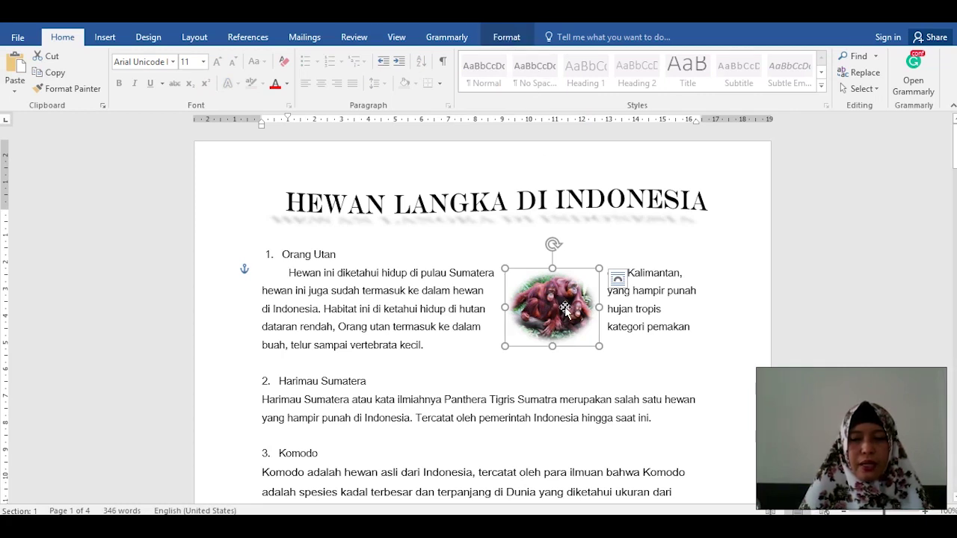
pyautogui.click(516, 37)
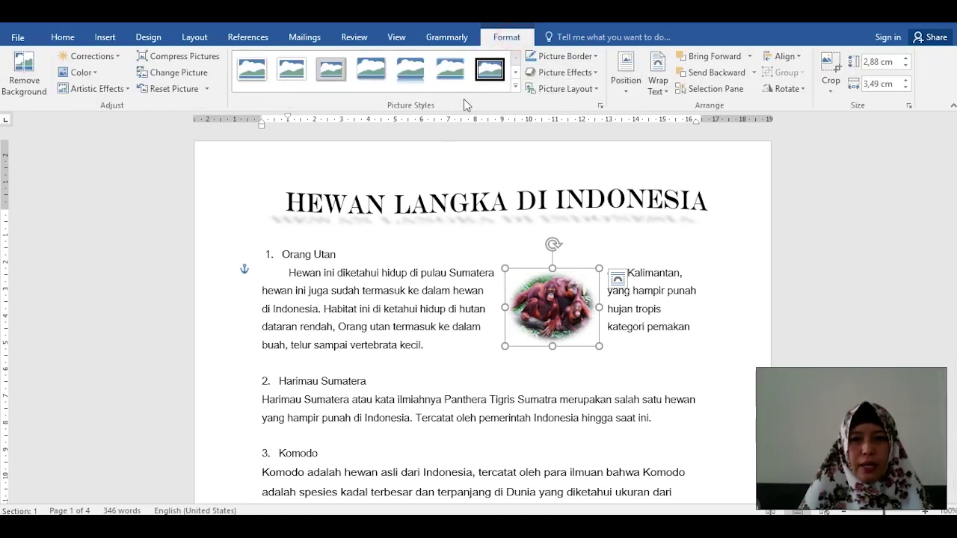
pyautogui.click(411, 69)
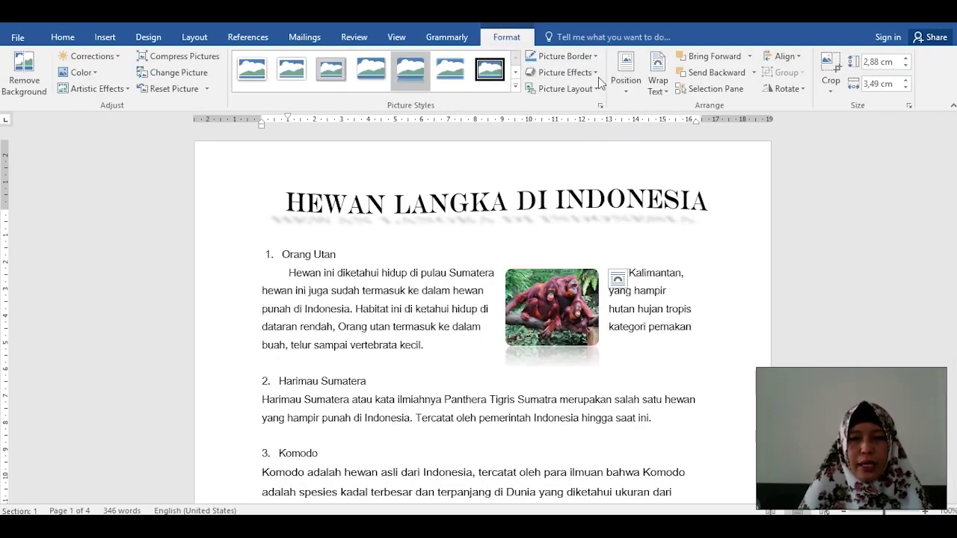
pyautogui.click(662, 89)
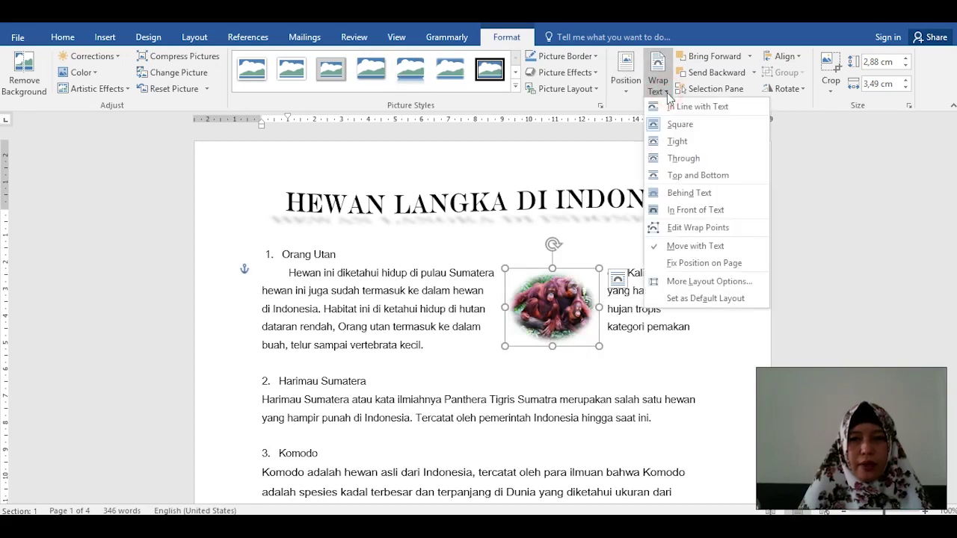
pyautogui.click(720, 314)
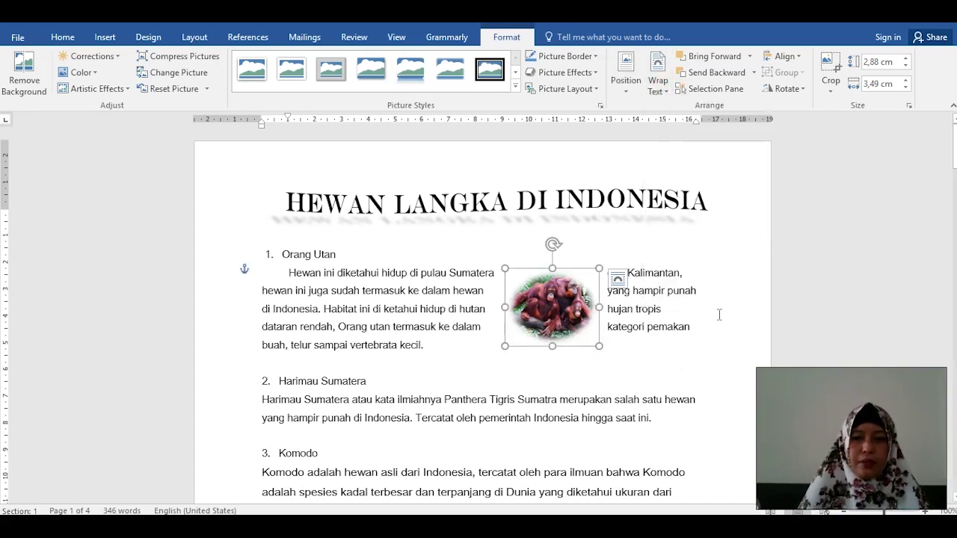
pyautogui.scroll(-1, 724, 297)
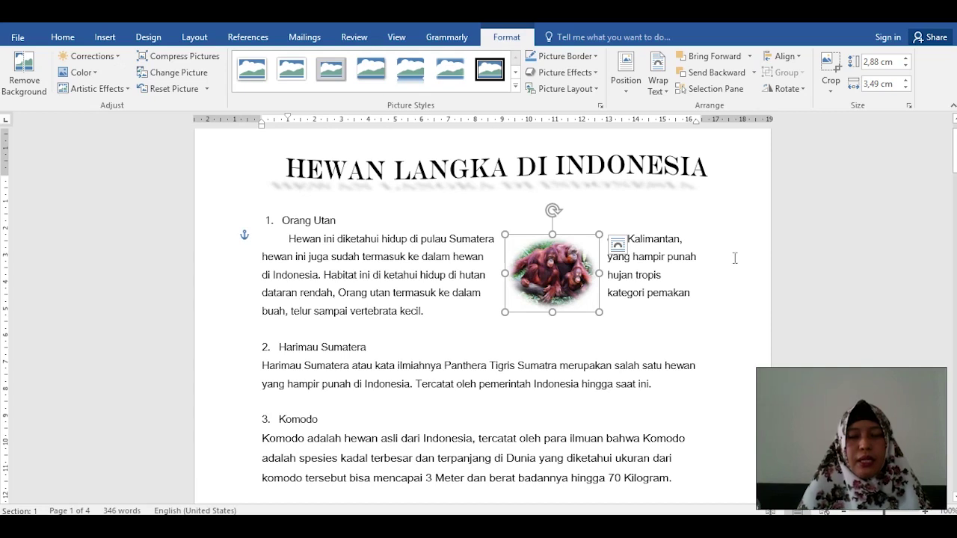